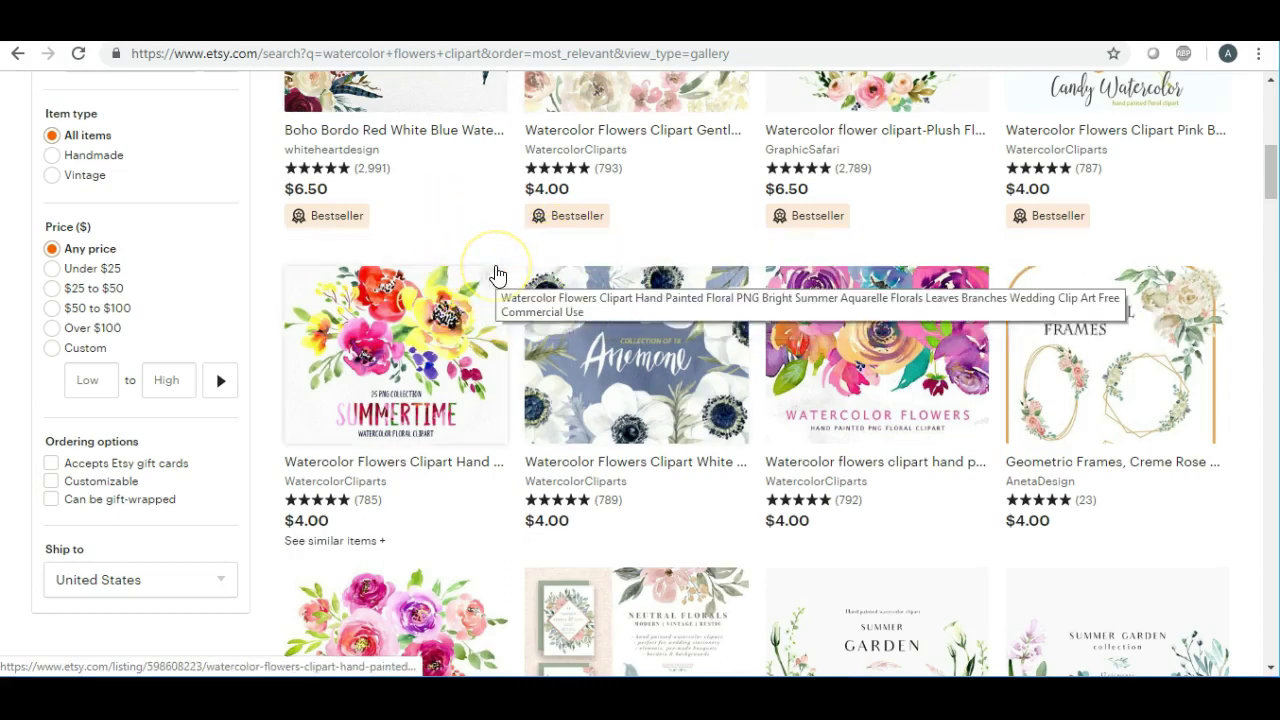
- Browse the watercolor flowers clipart search results and open the Gentle Watercolor Flowers Clipart listing
{"action": "scroll", "coordinate": [508, 298], "scroll_direction": "up", "scroll_amount": 1}
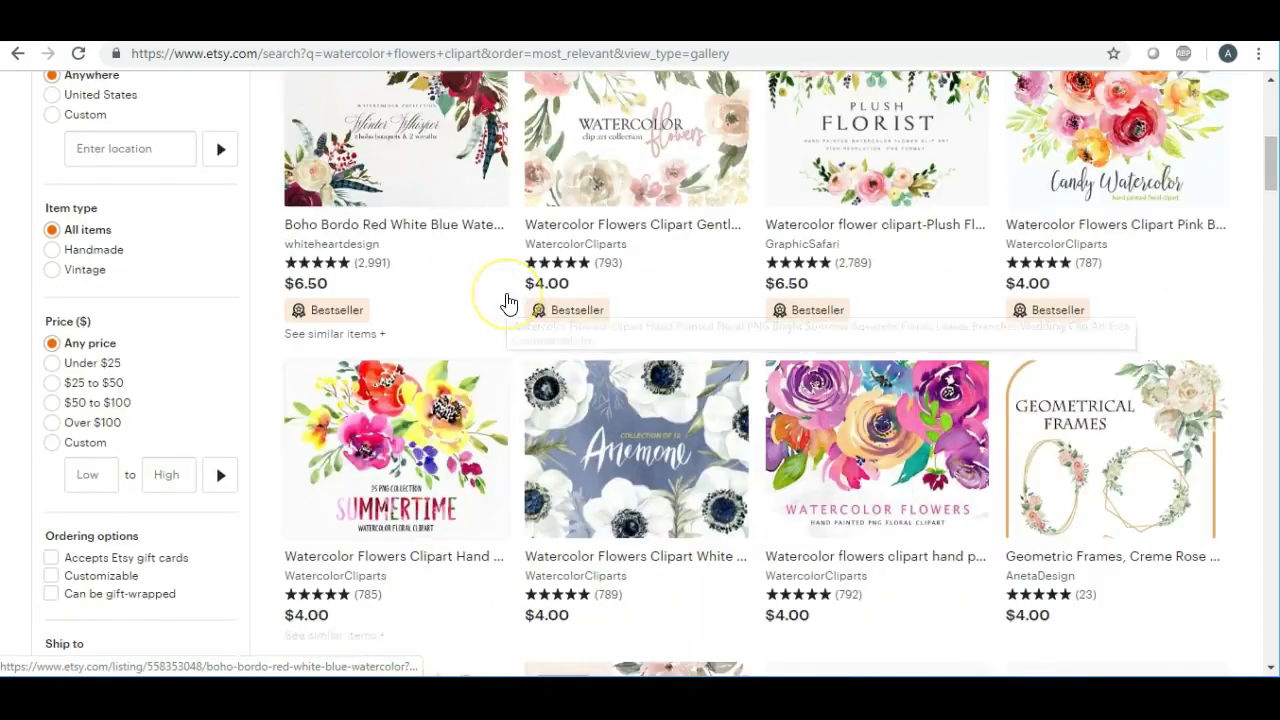
{"action": "scroll", "coordinate": [508, 302], "scroll_direction": "down", "scroll_amount": 1}
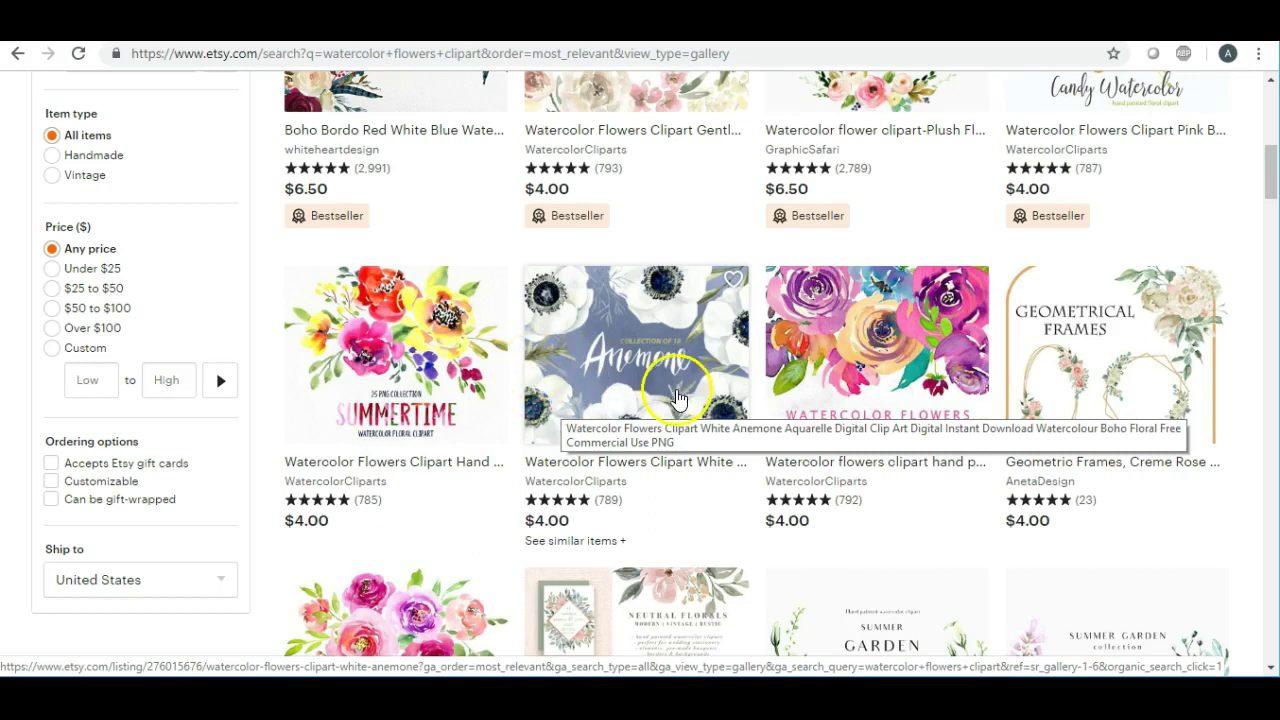
{"action": "scroll", "coordinate": [678, 306], "scroll_direction": "up", "scroll_amount": 2}
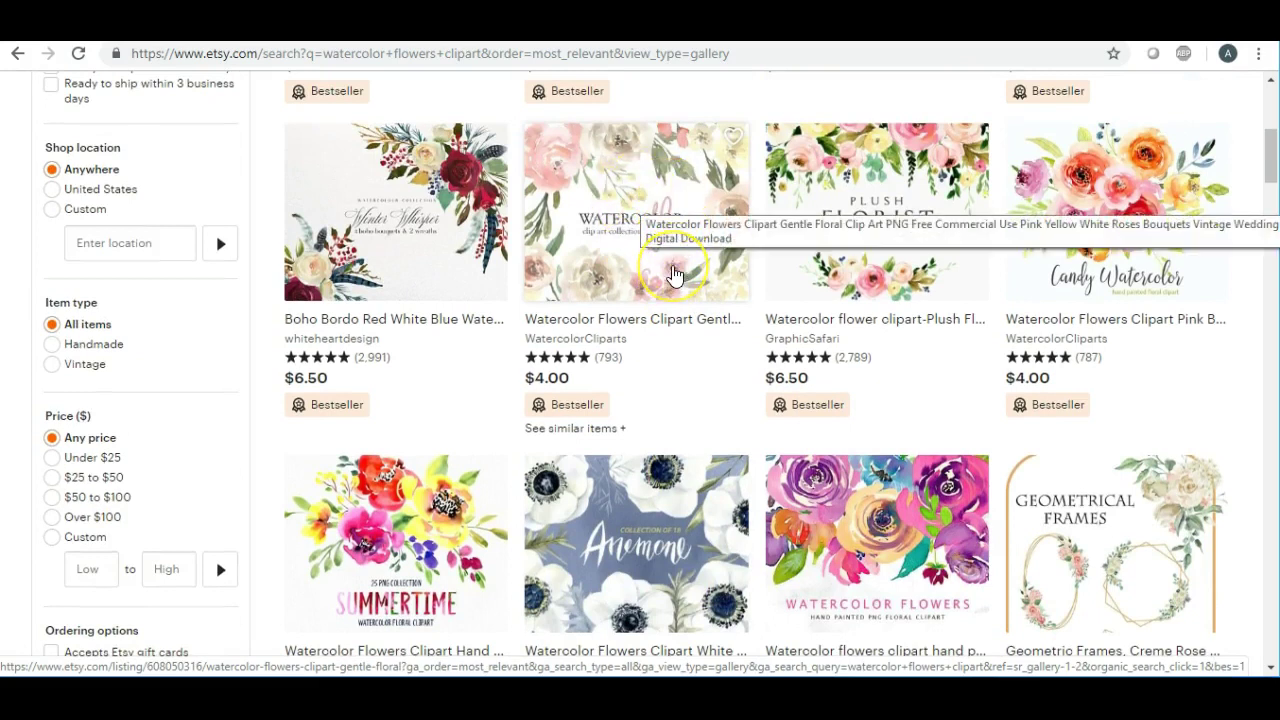
{"action": "scroll", "coordinate": [770, 290], "scroll_direction": "down", "scroll_amount": 2}
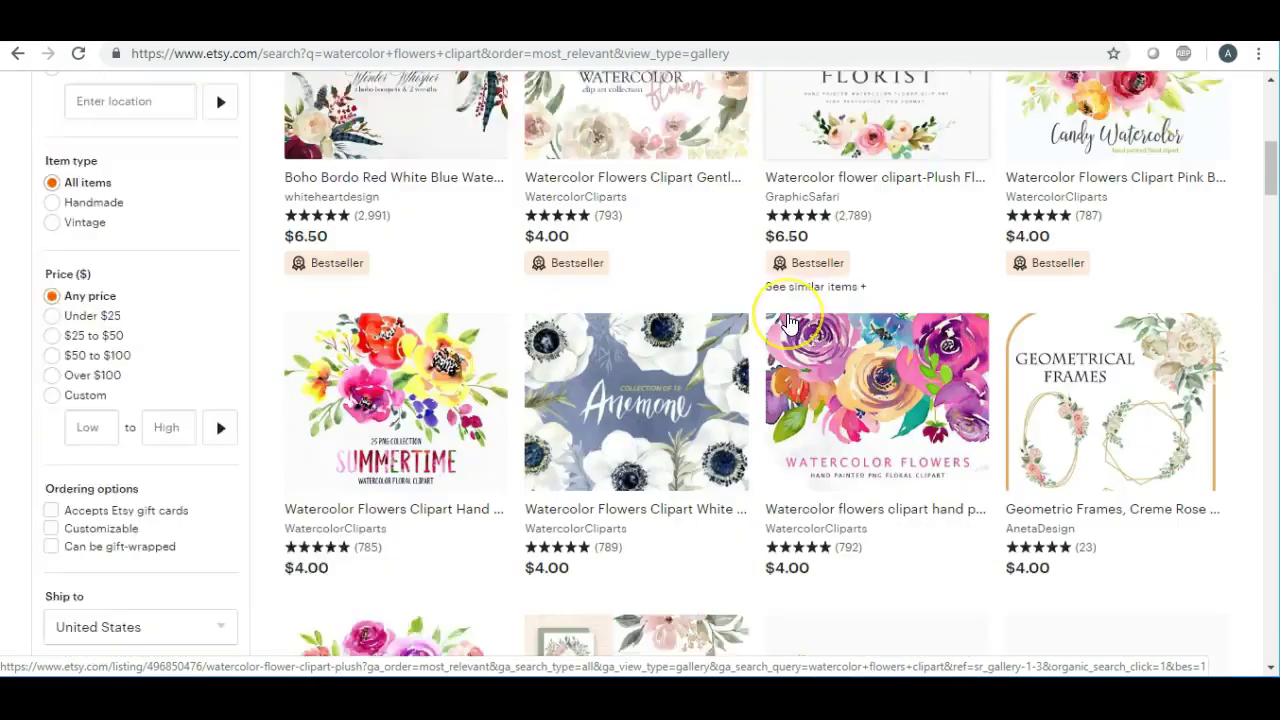
{"action": "scroll", "coordinate": [788, 322], "scroll_direction": "down", "scroll_amount": 4}
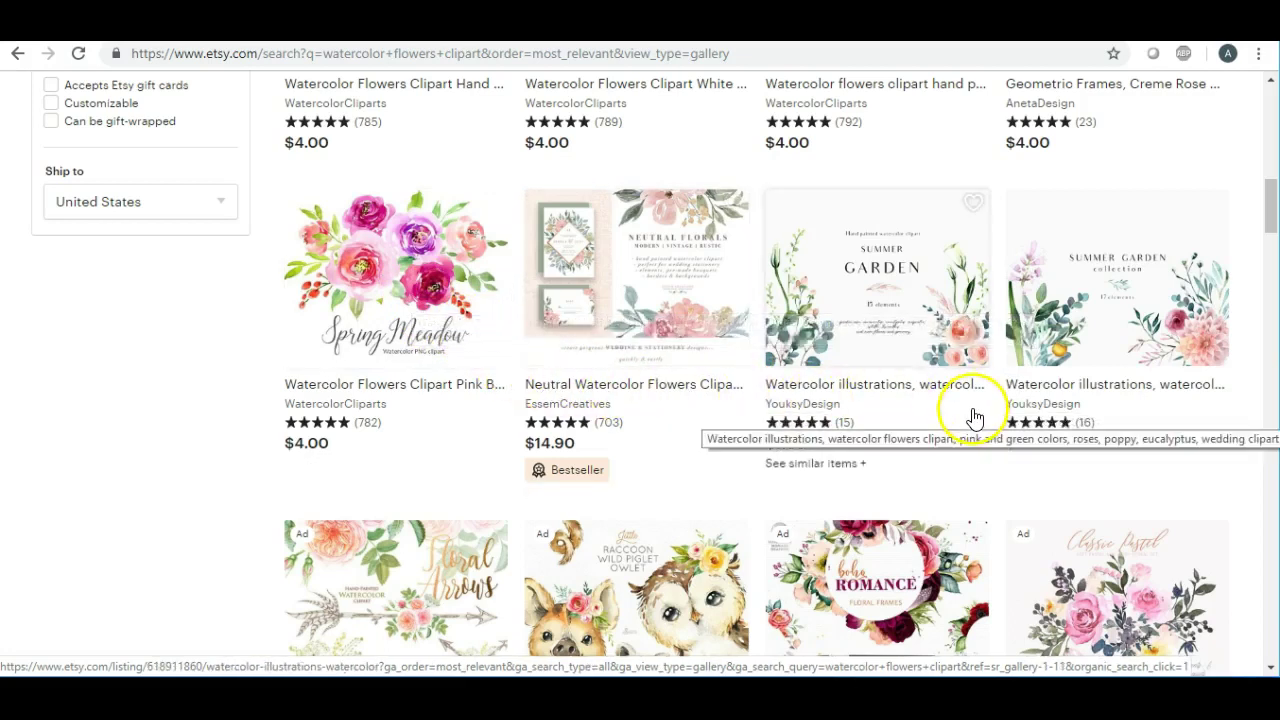
{"action": "scroll", "coordinate": [975, 418], "scroll_direction": "down", "scroll_amount": 2}
{"action": "scroll", "coordinate": [975, 418], "scroll_direction": "down", "scroll_amount": 3}
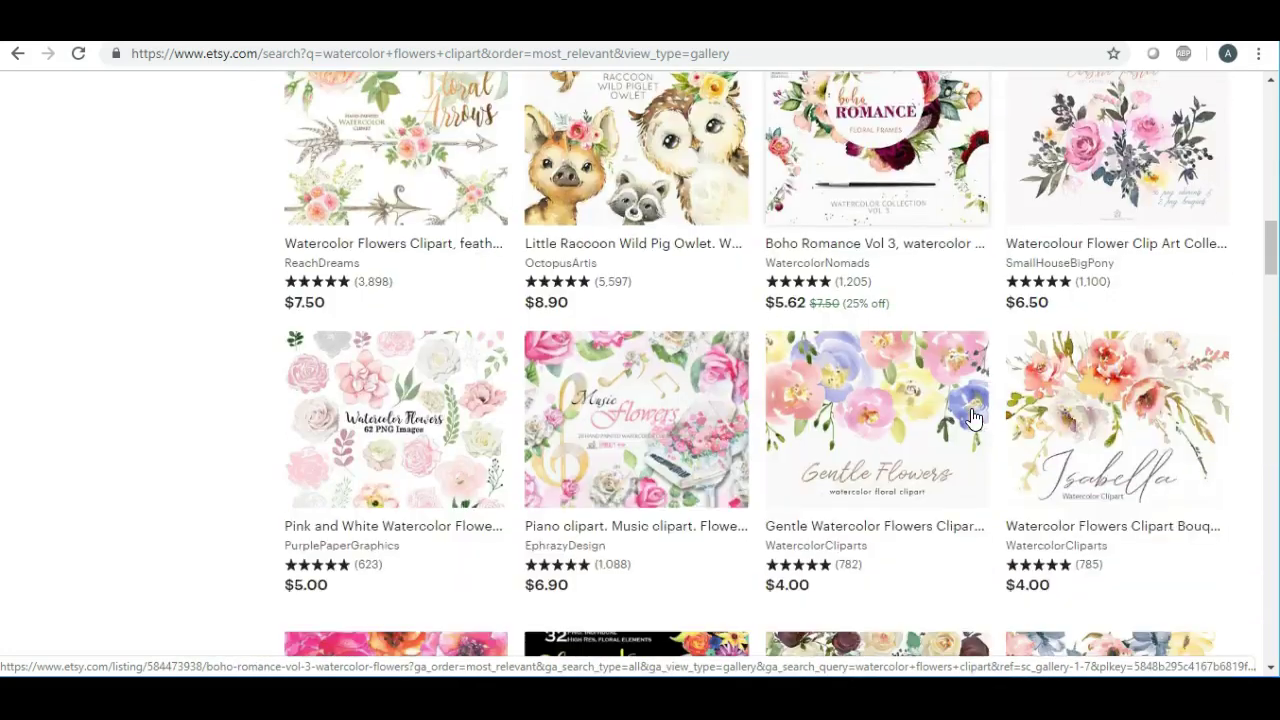
{"action": "scroll", "coordinate": [975, 418], "scroll_direction": "down", "scroll_amount": 1}
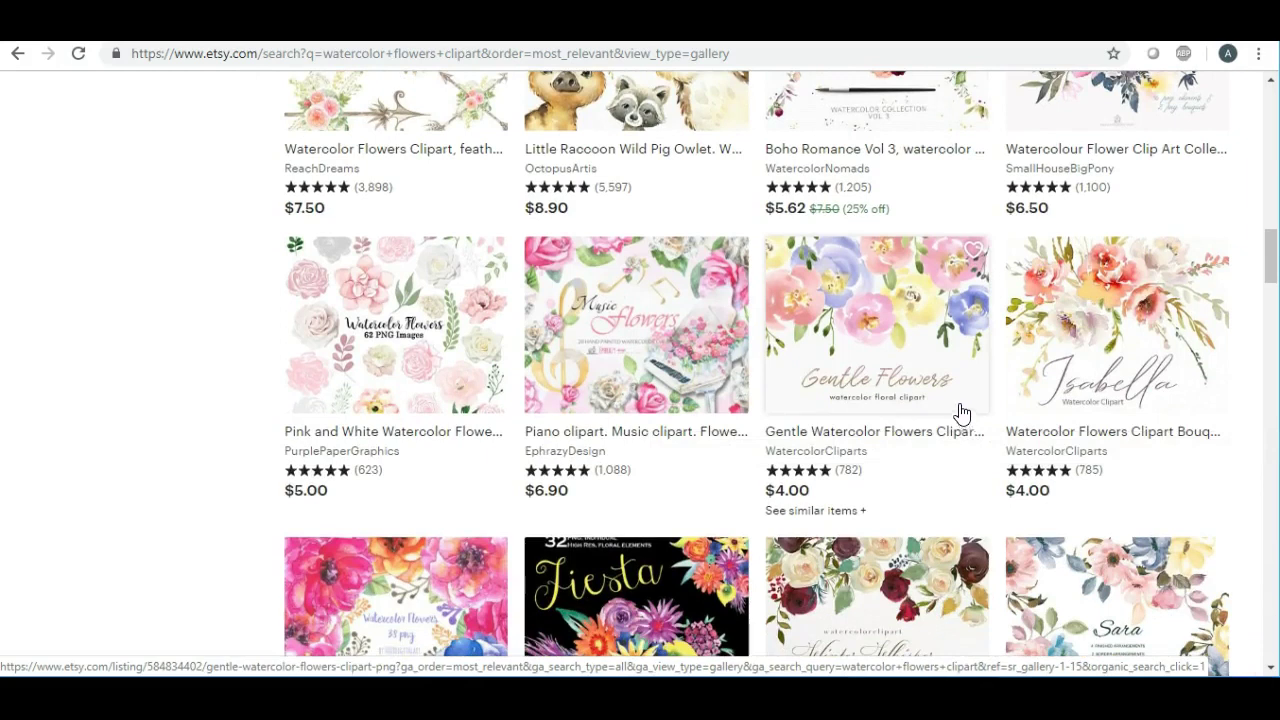
{"action": "left_click", "coordinate": [886, 313]}
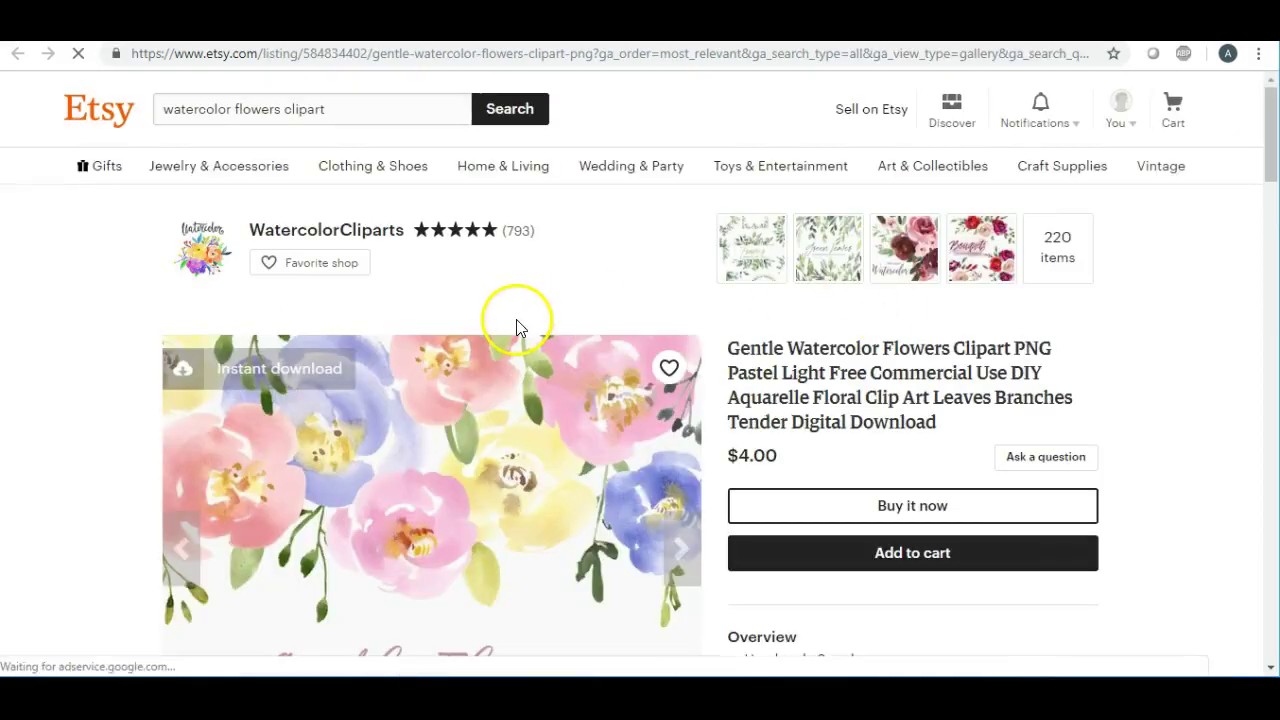
- View the second preview image of the Gentle Watercolor Flowers listing and read its description
{"action": "scroll", "coordinate": [517, 320], "scroll_direction": "down", "scroll_amount": 3}
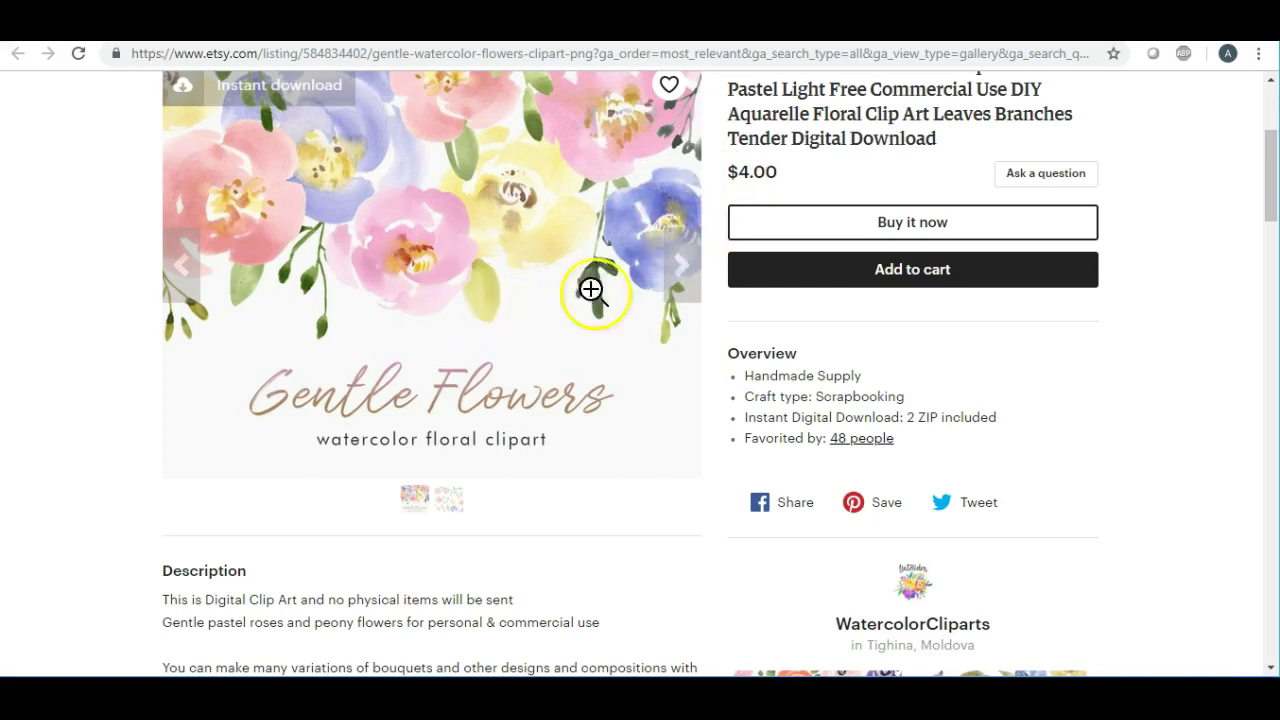
{"action": "left_click", "coordinate": [680, 268]}
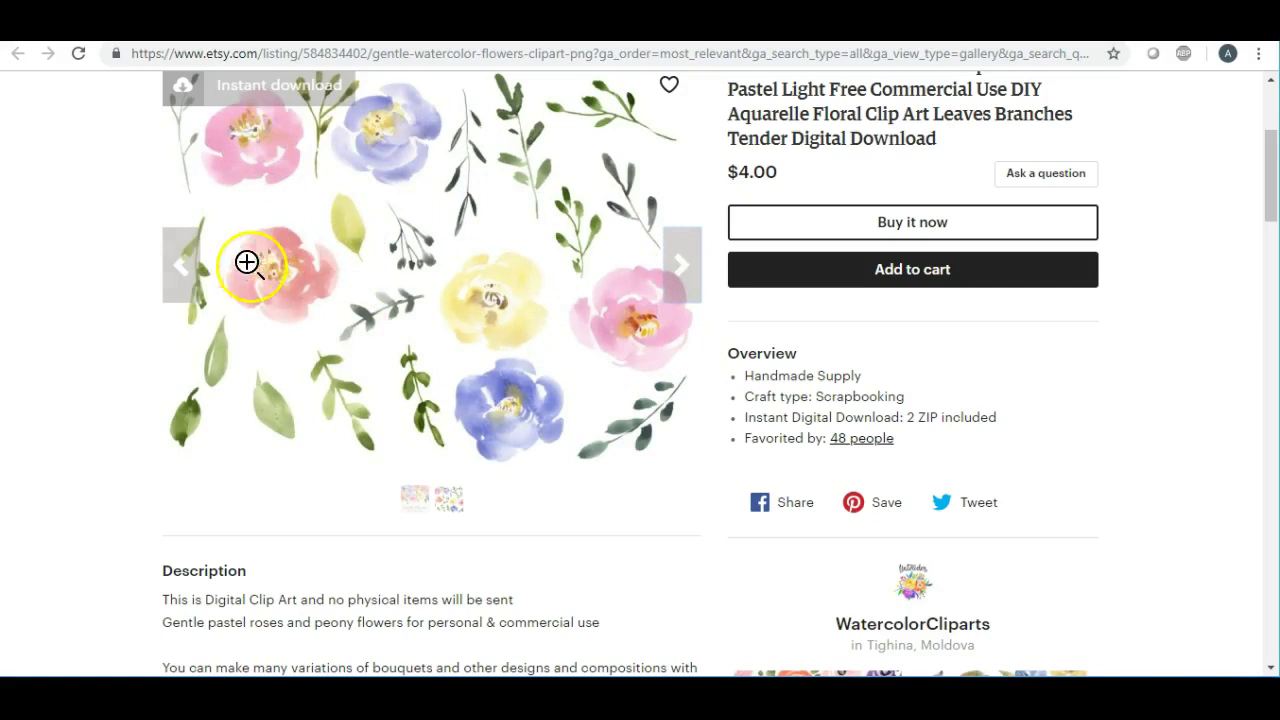
{"action": "scroll", "coordinate": [485, 383], "scroll_direction": "down", "scroll_amount": 4}
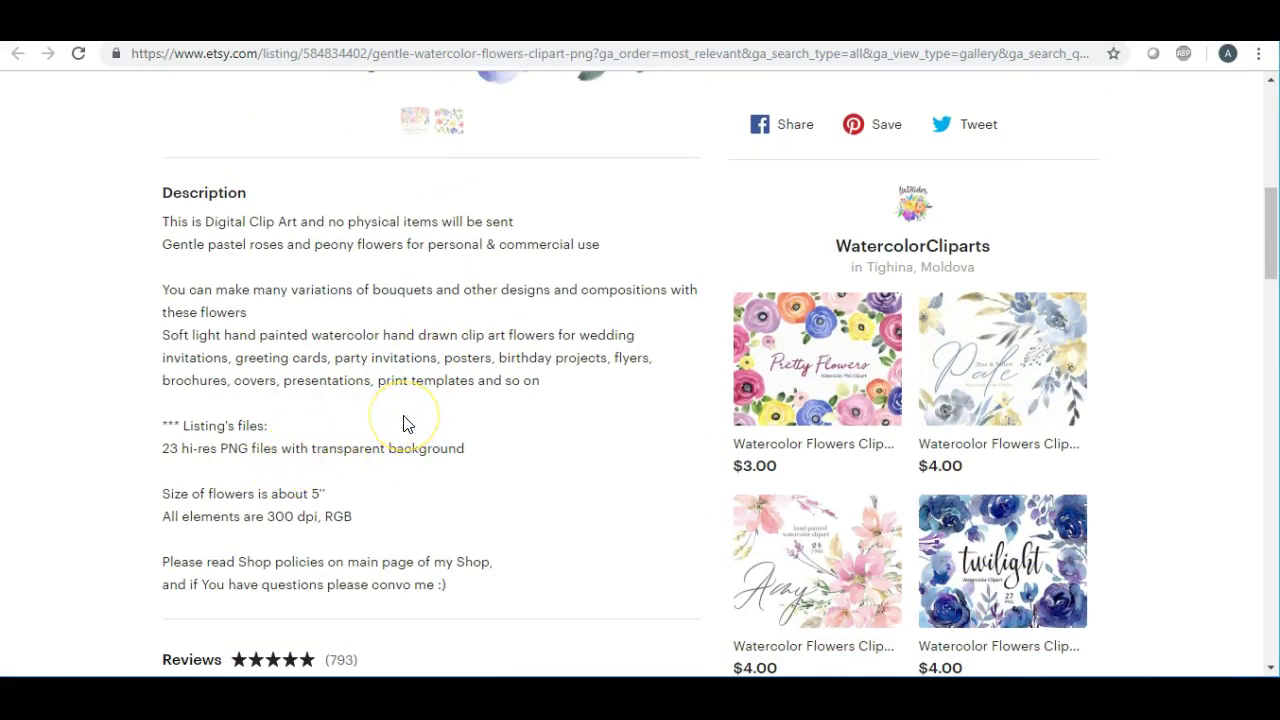
- Open the same shop's burgundy Watercolor Flower Clipart PNG Vintage listing
{"action": "scroll", "coordinate": [404, 424], "scroll_direction": "up", "scroll_amount": 10}
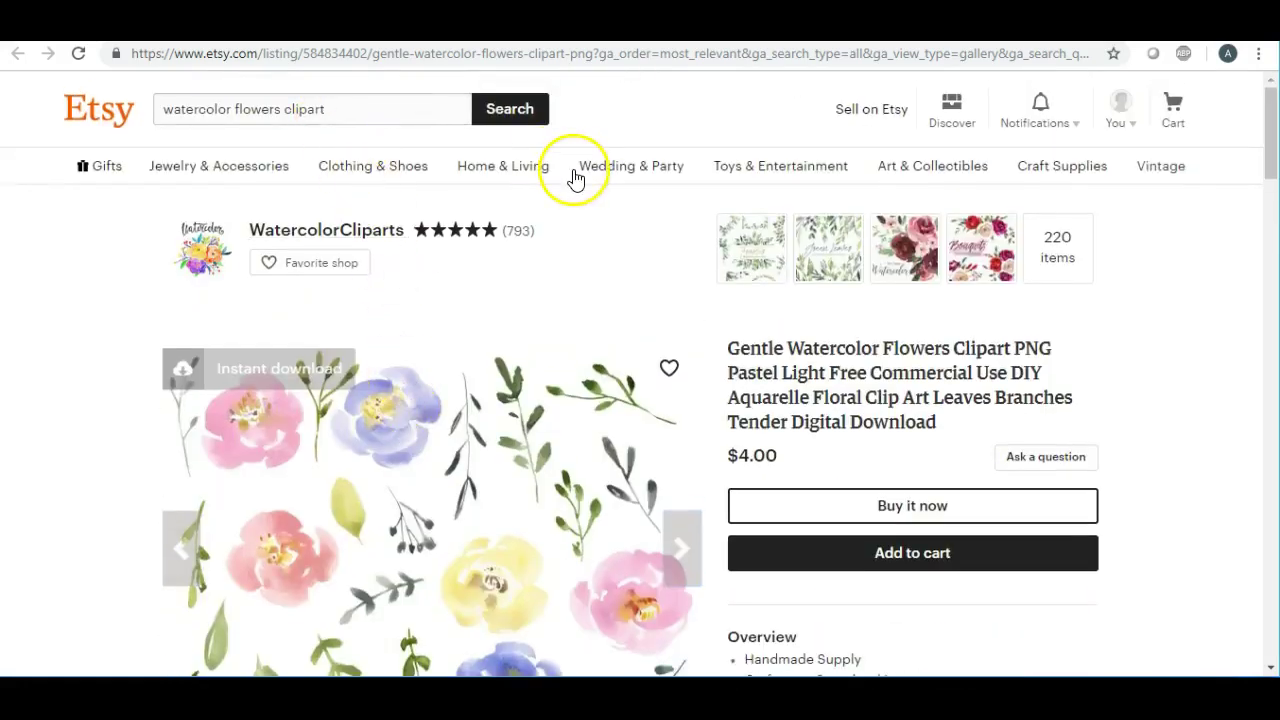
{"action": "mouse_move", "coordinate": [574, 180]}
{"action": "scroll", "coordinate": [583, 306], "scroll_direction": "down", "scroll_amount": 1}
{"action": "scroll", "coordinate": [580, 306], "scroll_direction": "down", "scroll_amount": 2}
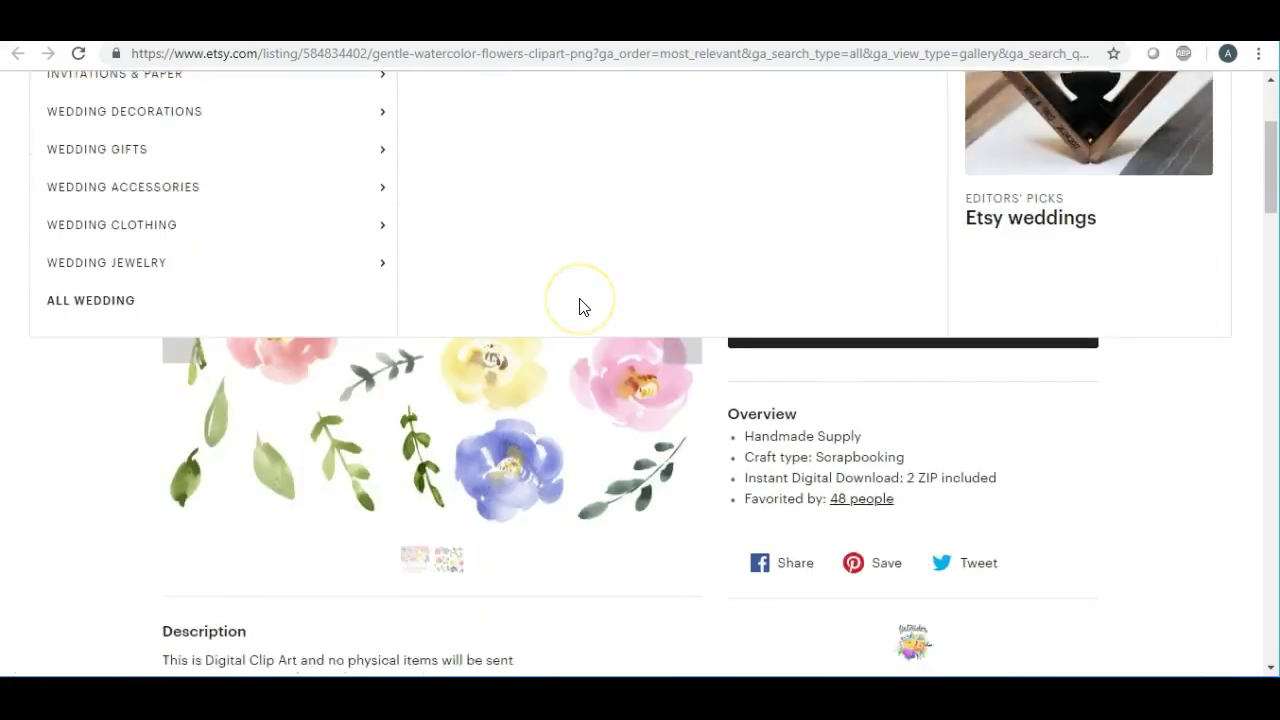
{"action": "scroll", "coordinate": [577, 294], "scroll_direction": "up", "scroll_amount": 2}
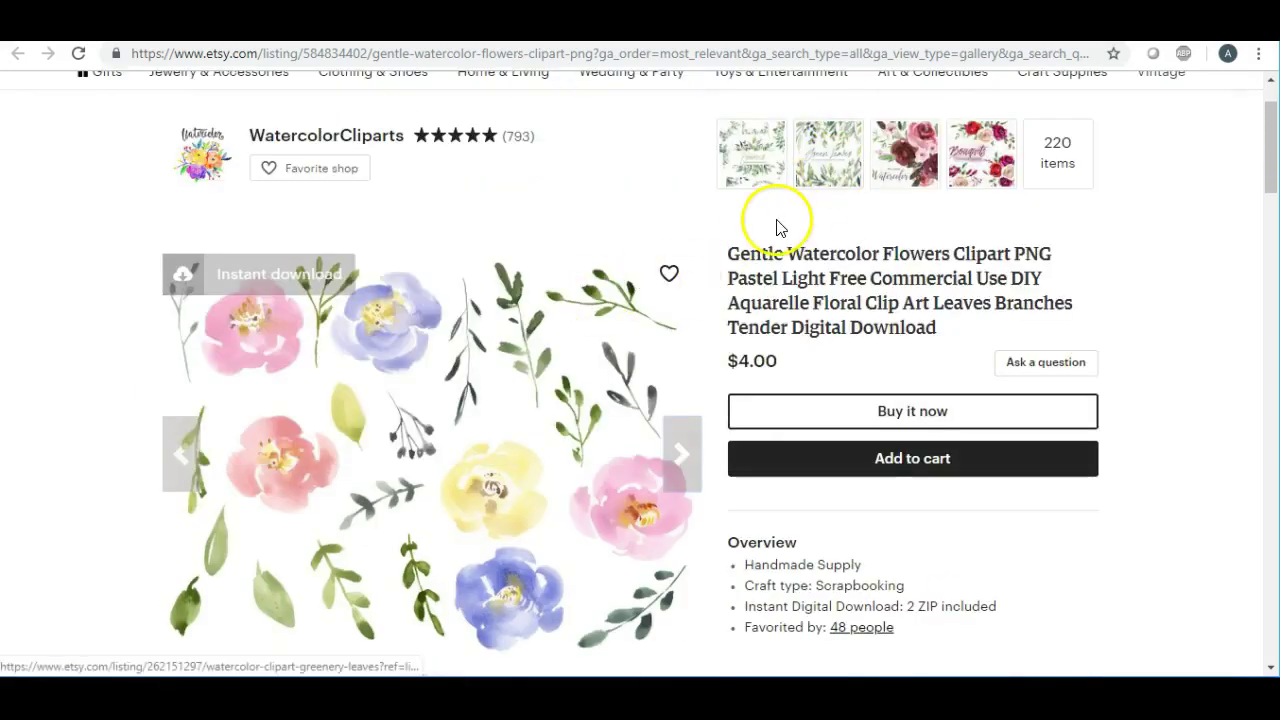
{"action": "left_click", "coordinate": [917, 160]}
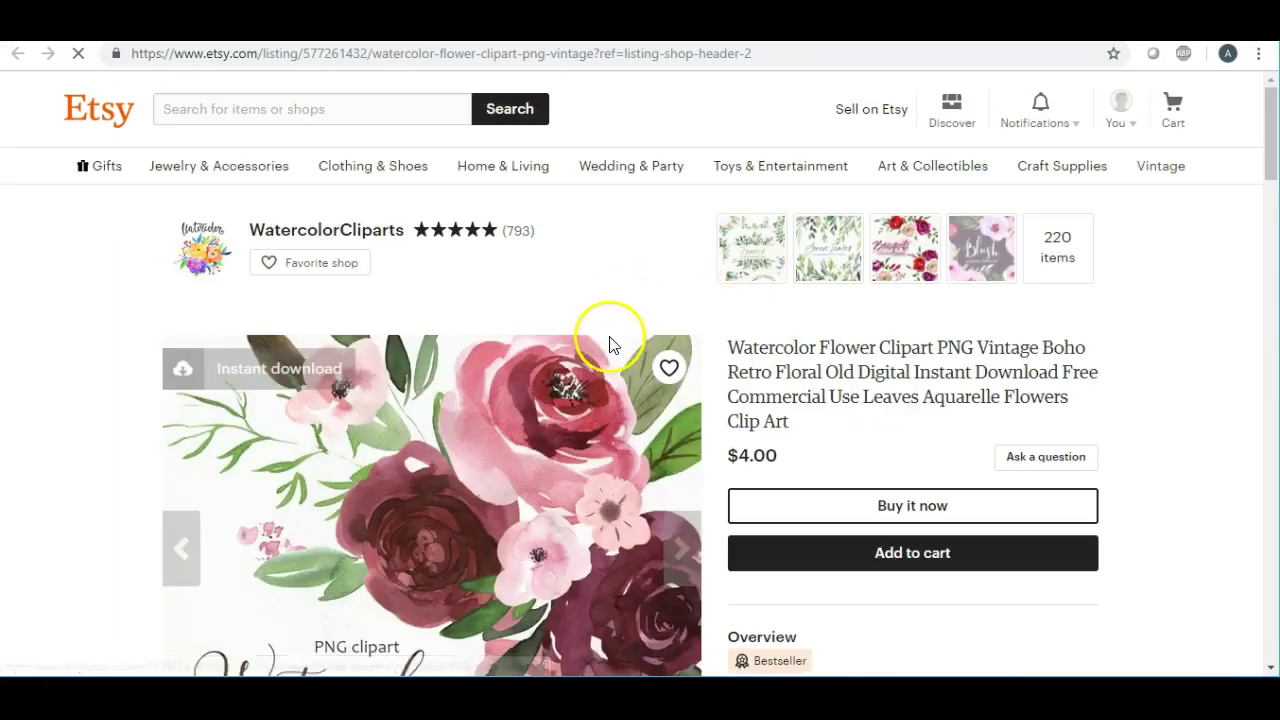
- Examine the vintage clipart listing's cover image and read the file details in its description
{"action": "scroll", "coordinate": [605, 338], "scroll_direction": "down", "scroll_amount": 4}
{"action": "scroll", "coordinate": [600, 340], "scroll_direction": "up", "scroll_amount": 1}
{"action": "scroll", "coordinate": [600, 339], "scroll_direction": "down", "scroll_amount": 1}
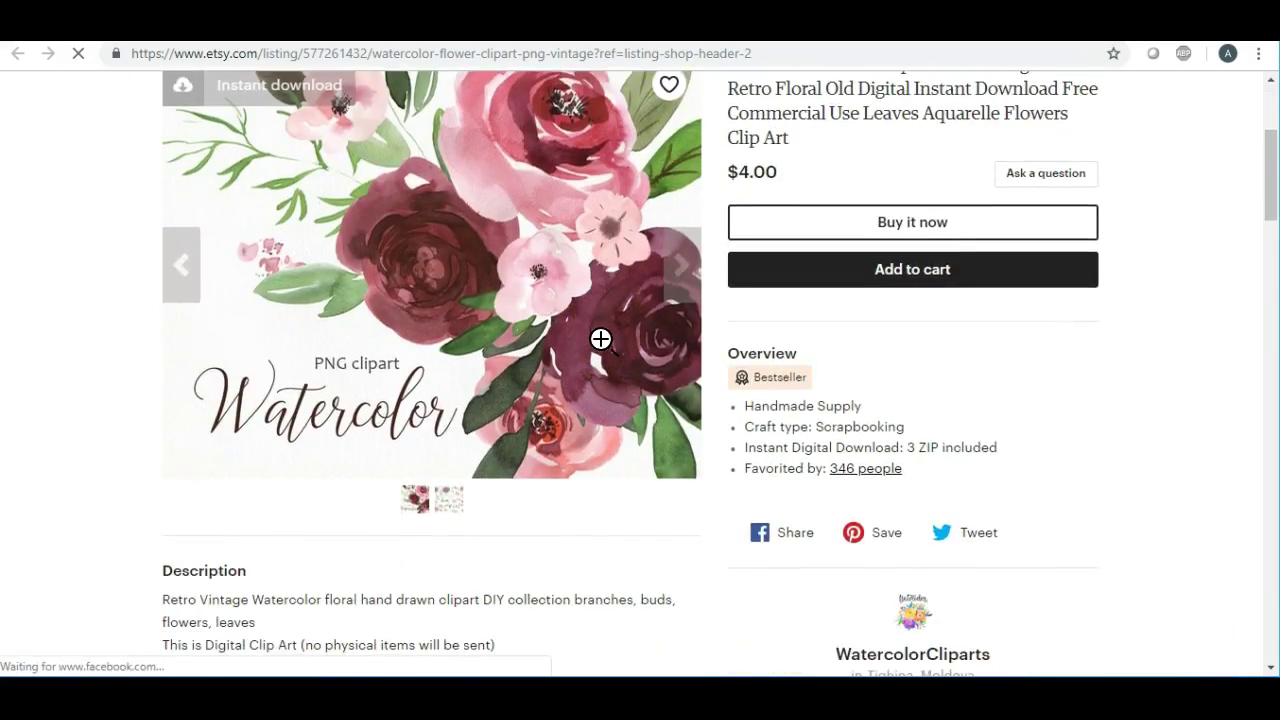
{"action": "scroll", "coordinate": [600, 339], "scroll_direction": "up", "scroll_amount": 1}
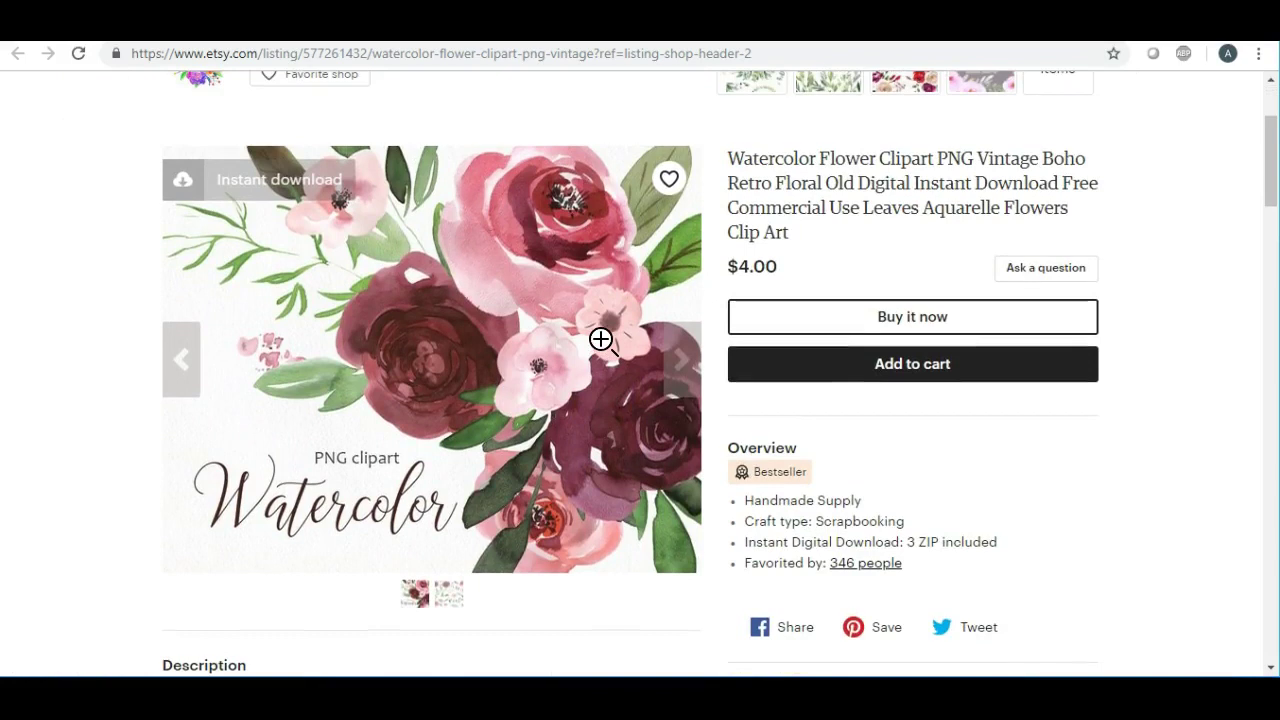
{"action": "scroll", "coordinate": [600, 339], "scroll_direction": "down", "scroll_amount": 2}
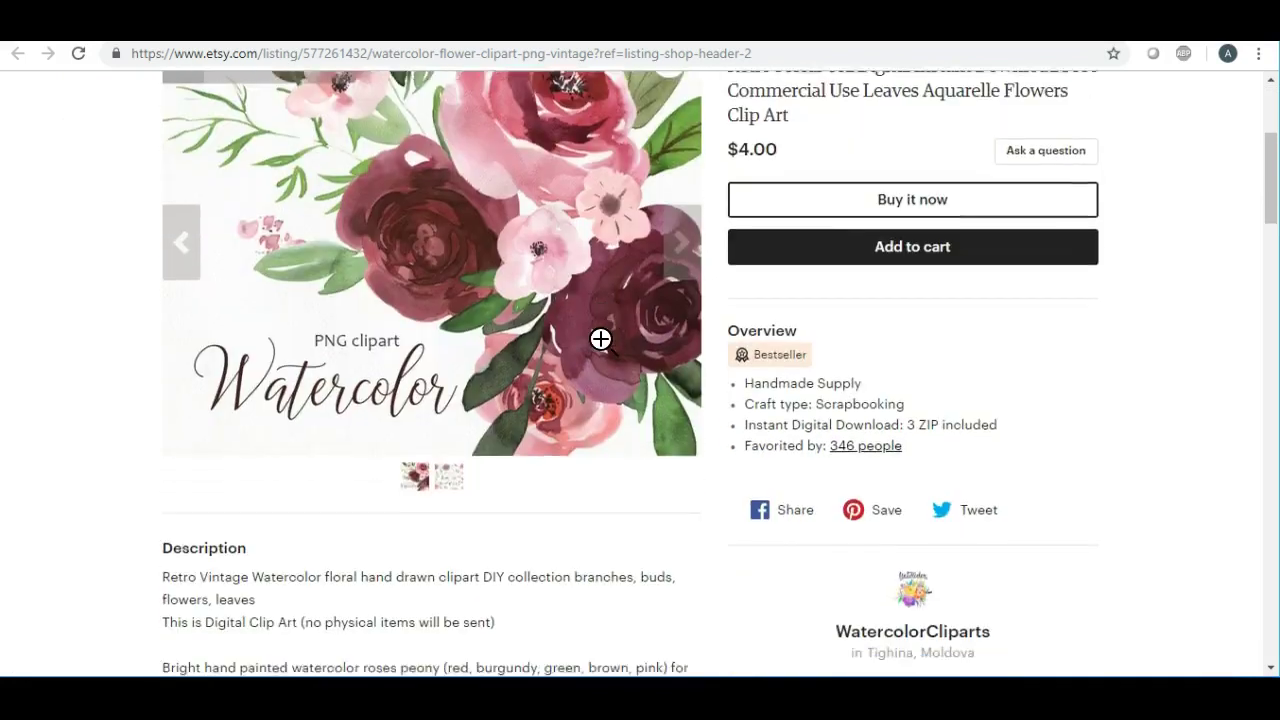
{"action": "scroll", "coordinate": [594, 329], "scroll_direction": "up", "scroll_amount": 1}
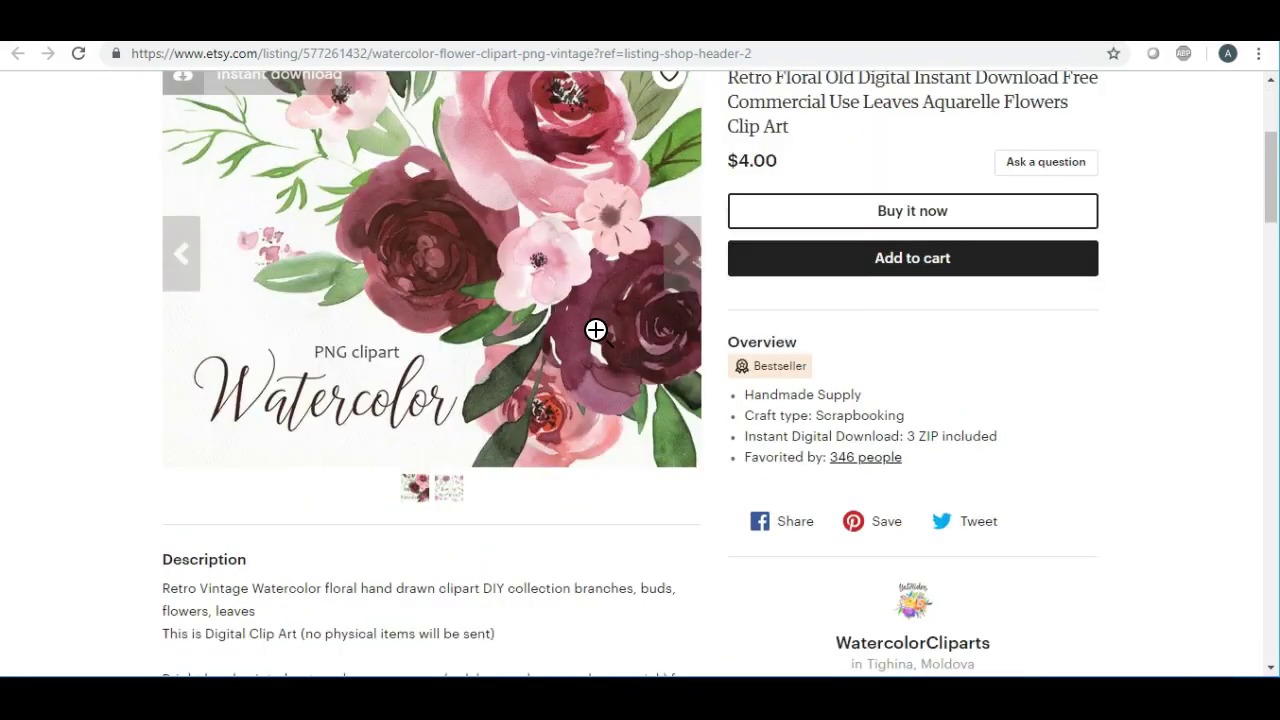
{"action": "left_click", "coordinate": [596, 292]}
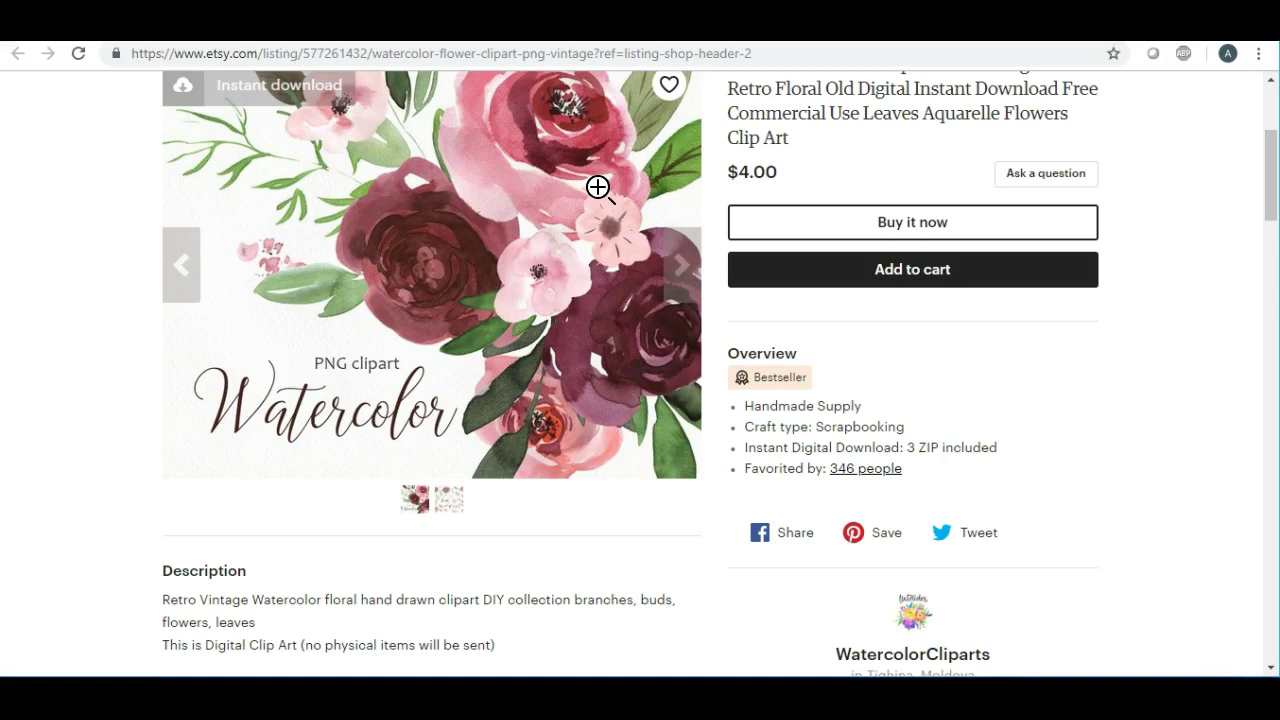
{"action": "scroll", "coordinate": [526, 208], "scroll_direction": "down", "scroll_amount": 4}
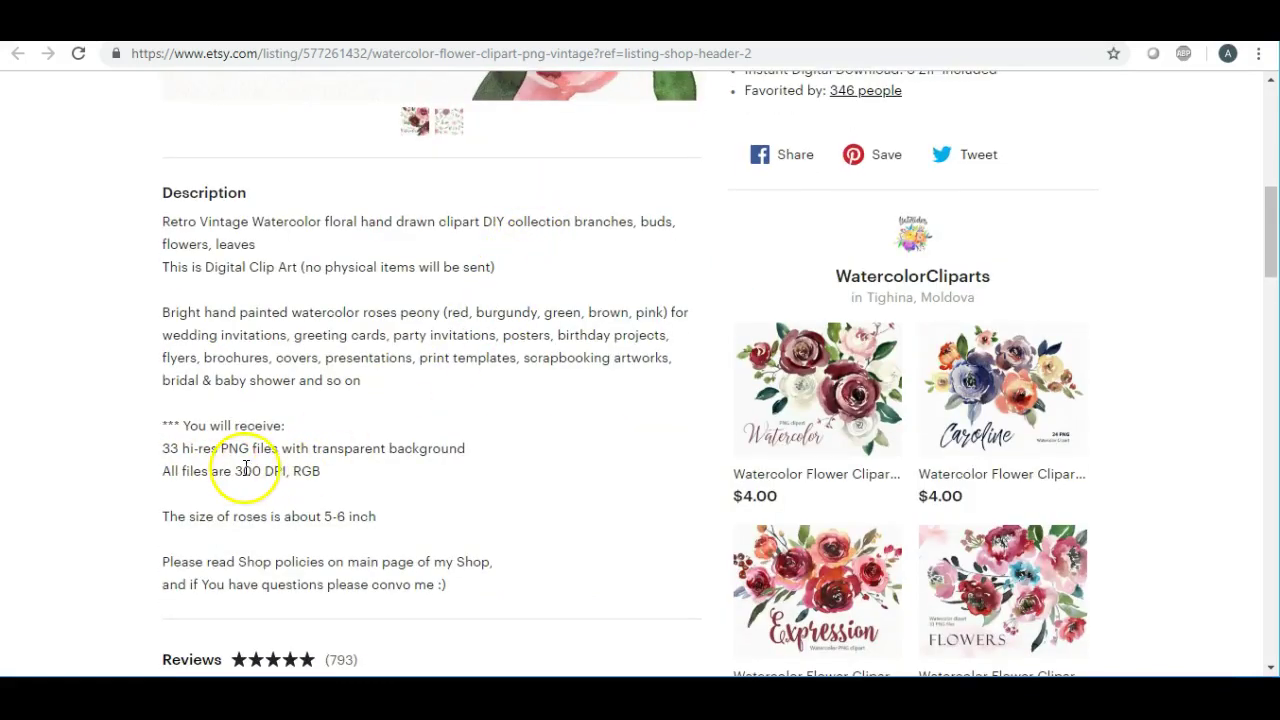
{"action": "scroll", "coordinate": [350, 473], "scroll_direction": "up", "scroll_amount": 4}
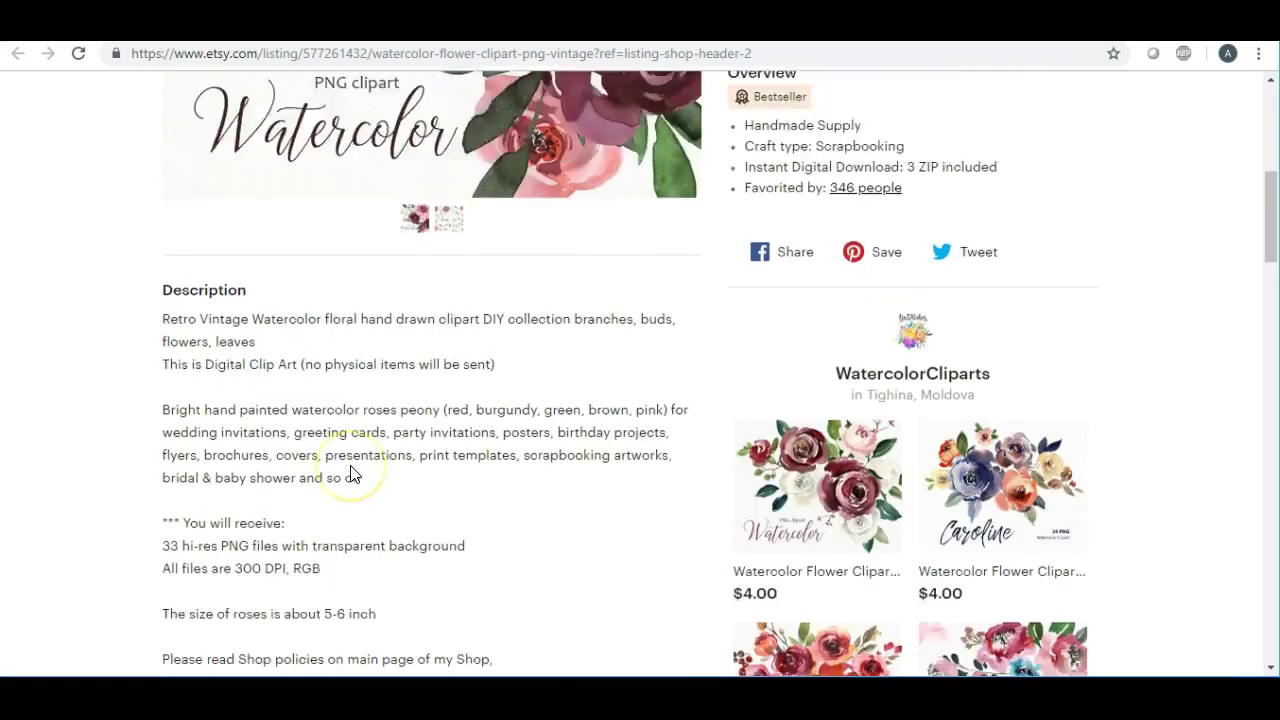
- View the listing's second preview image showing the individual flowers and leaves
{"action": "left_click", "coordinate": [682, 280]}
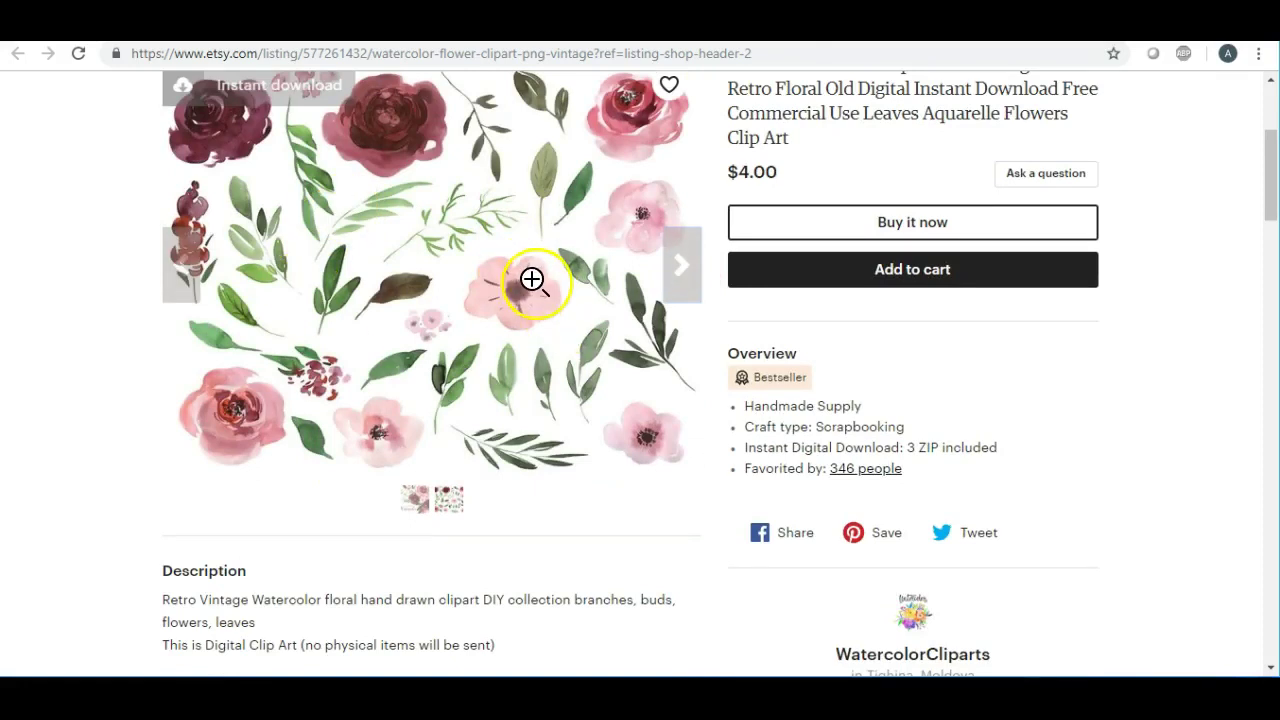
{"action": "left_click", "coordinate": [678, 272]}
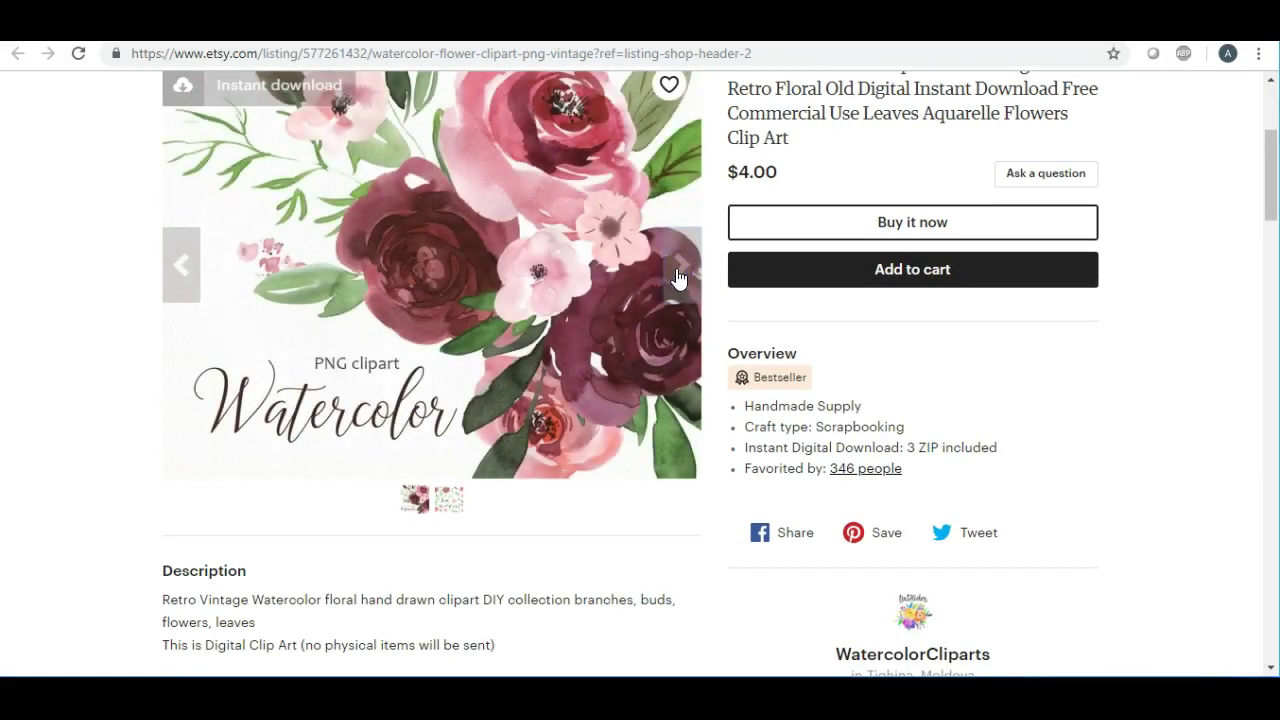
{"action": "left_click", "coordinate": [686, 278]}
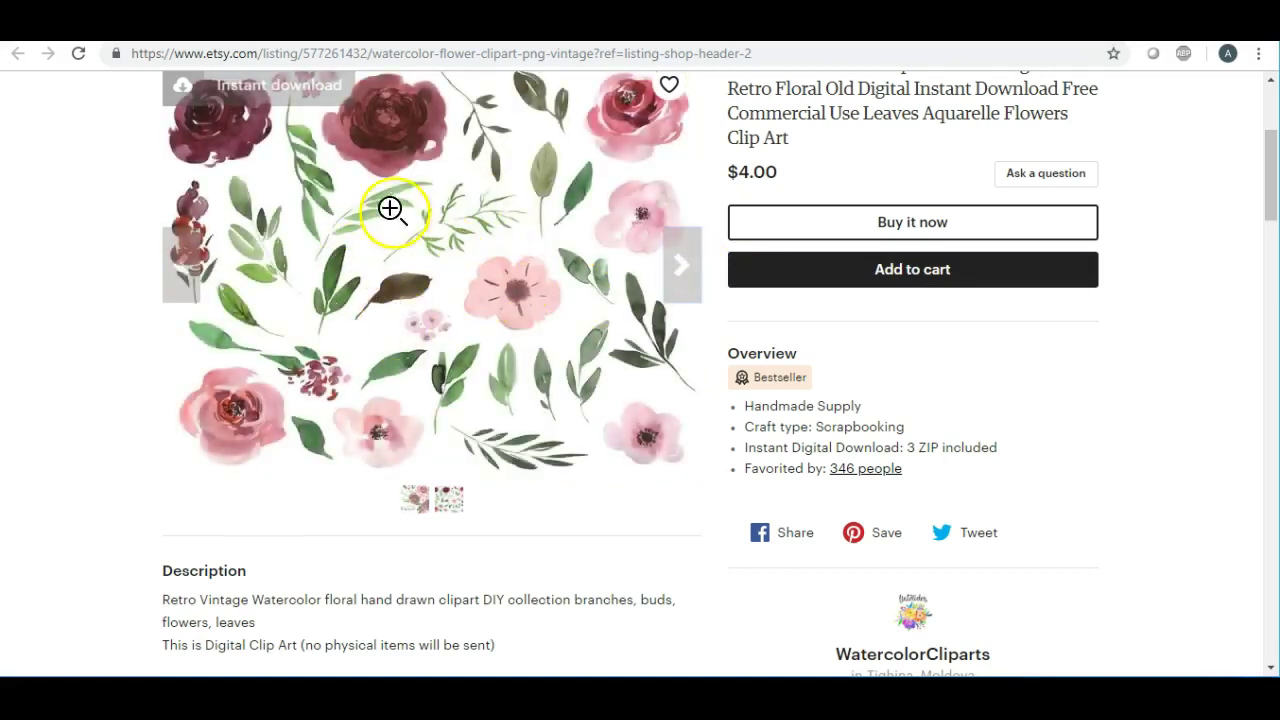
{"action": "scroll", "coordinate": [437, 266], "scroll_direction": "up", "scroll_amount": 2}
{"action": "scroll", "coordinate": [438, 265], "scroll_direction": "down", "scroll_amount": 1}
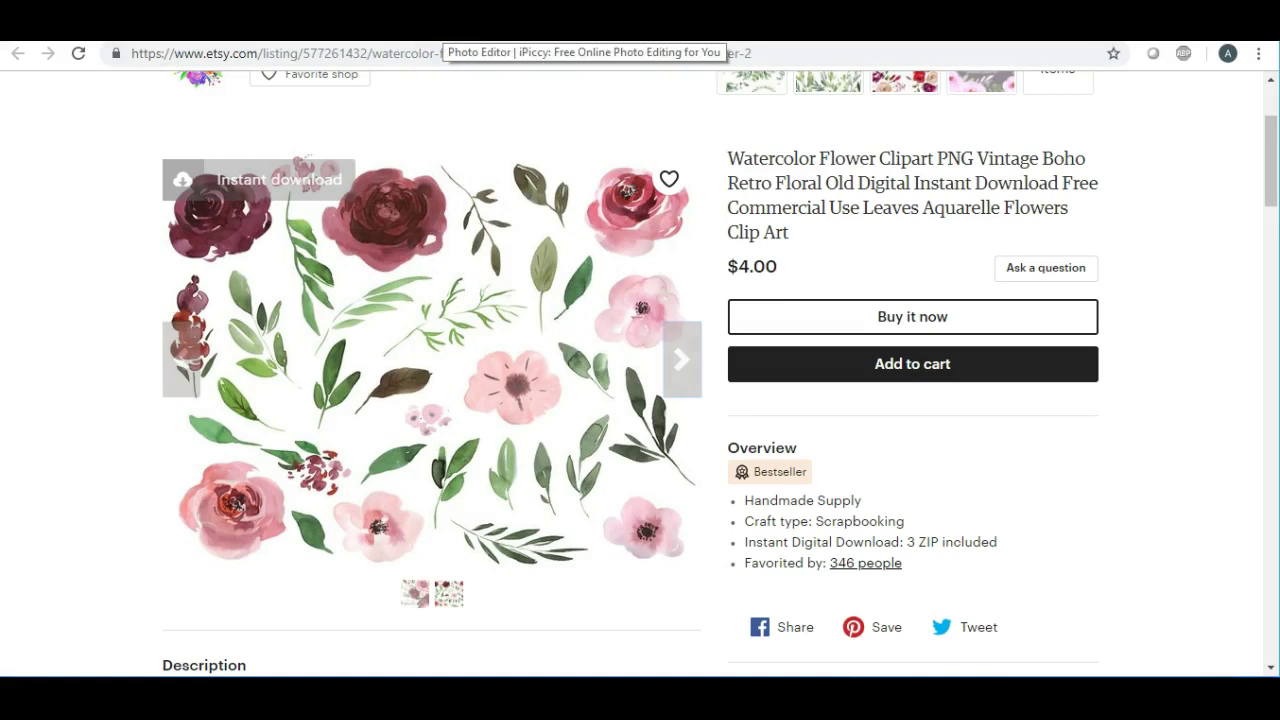
- Switch to iPiccy, start its Designer and create a new white design with the 8 x 8" canvas size
{"action": "left_click", "coordinate": [450, 30]}
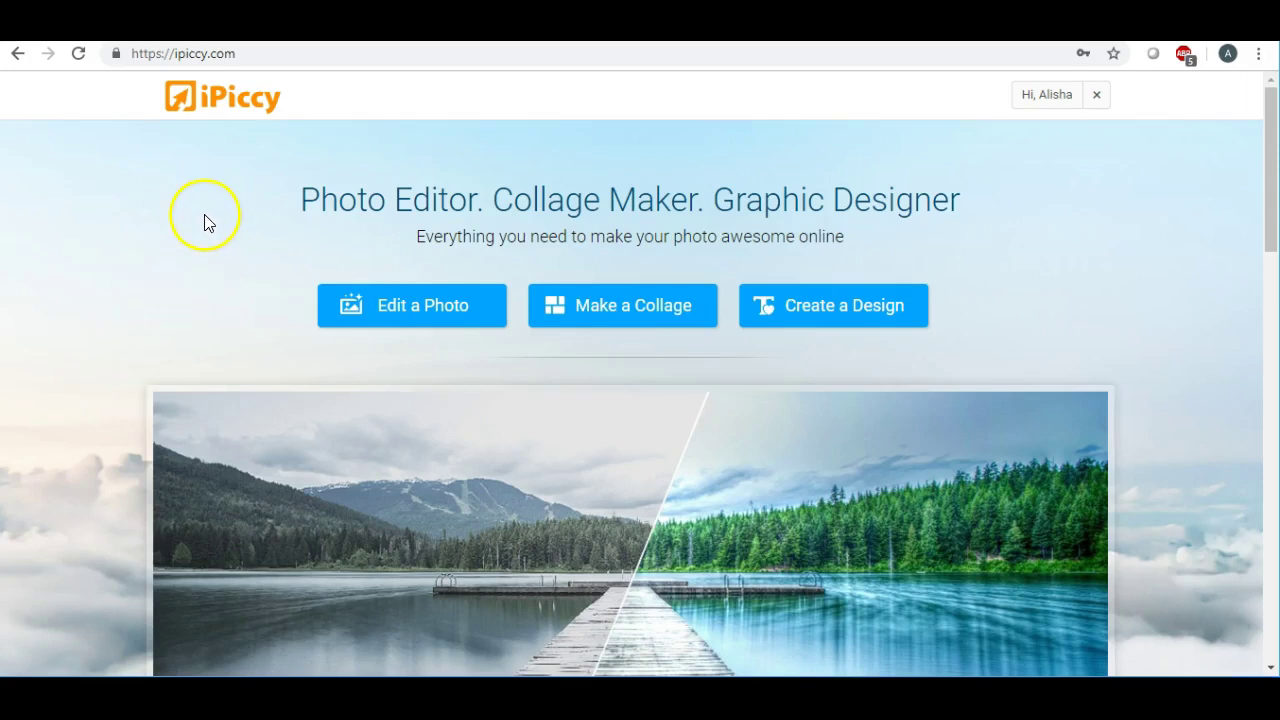
{"action": "left_click", "coordinate": [837, 308]}
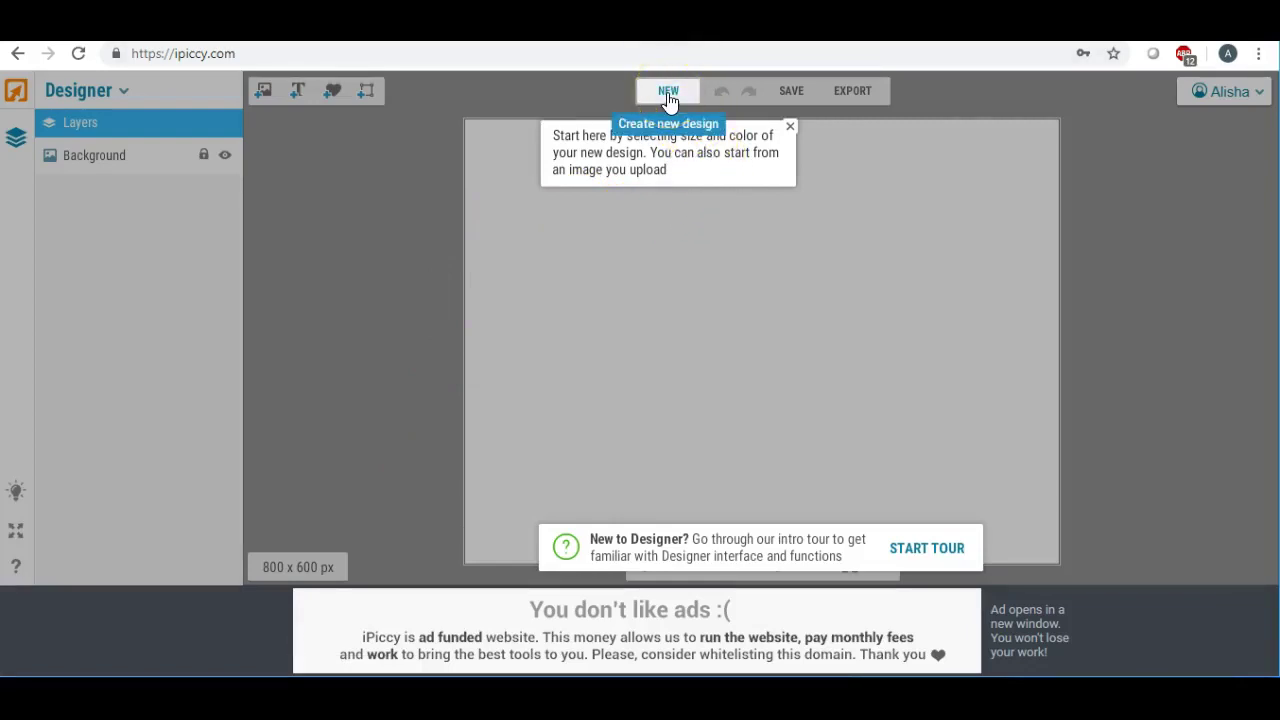
{"action": "left_click", "coordinate": [668, 95]}
{"action": "left_click", "coordinate": [632, 262]}
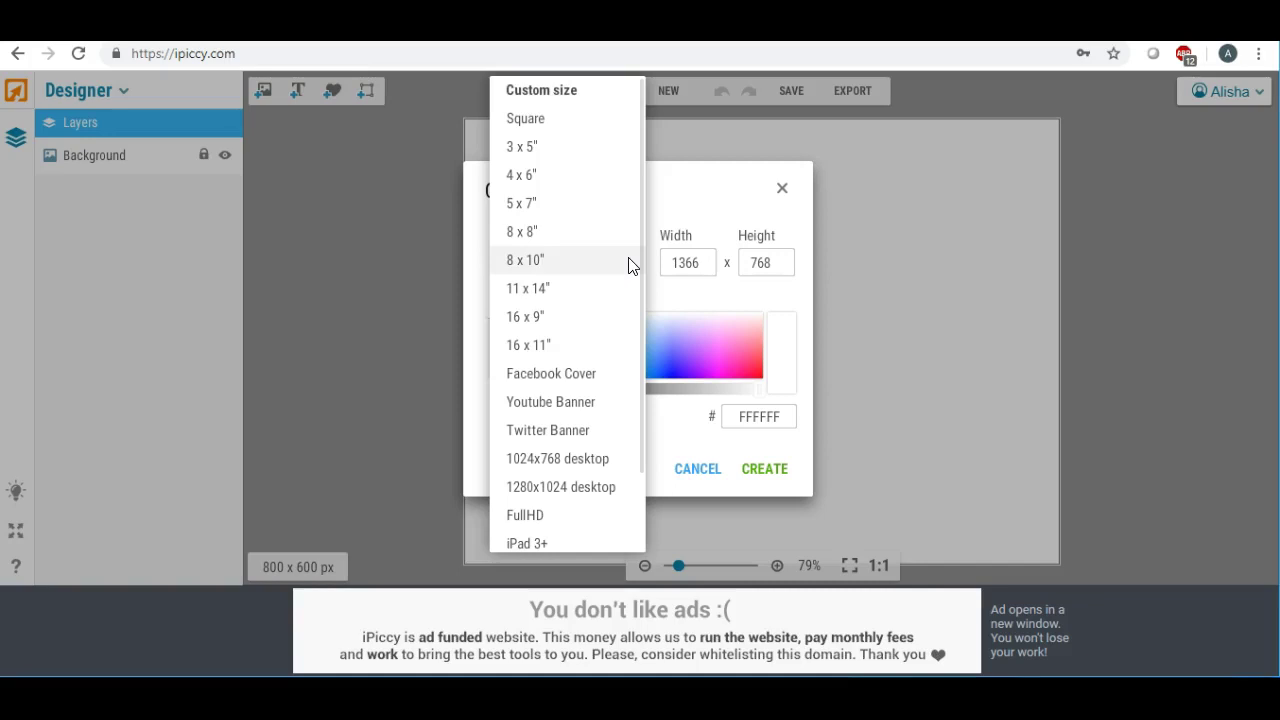
{"action": "left_click", "coordinate": [560, 240]}
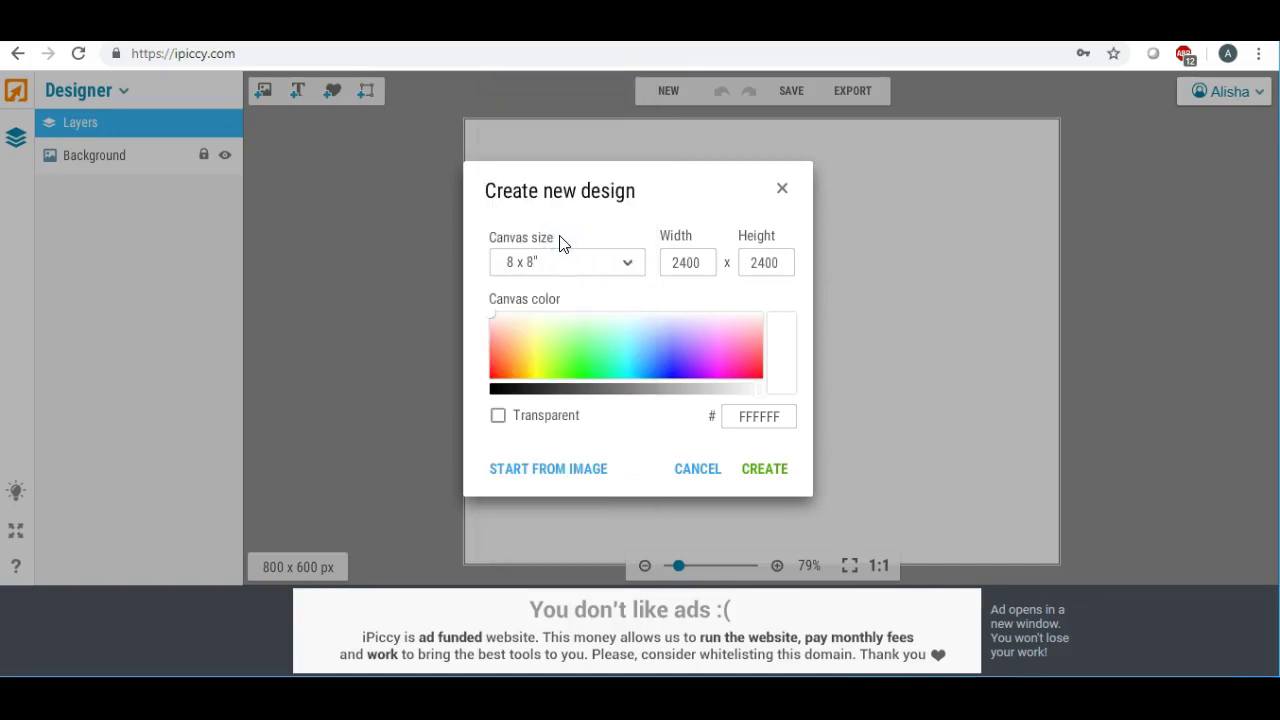
{"action": "left_click", "coordinate": [766, 472]}
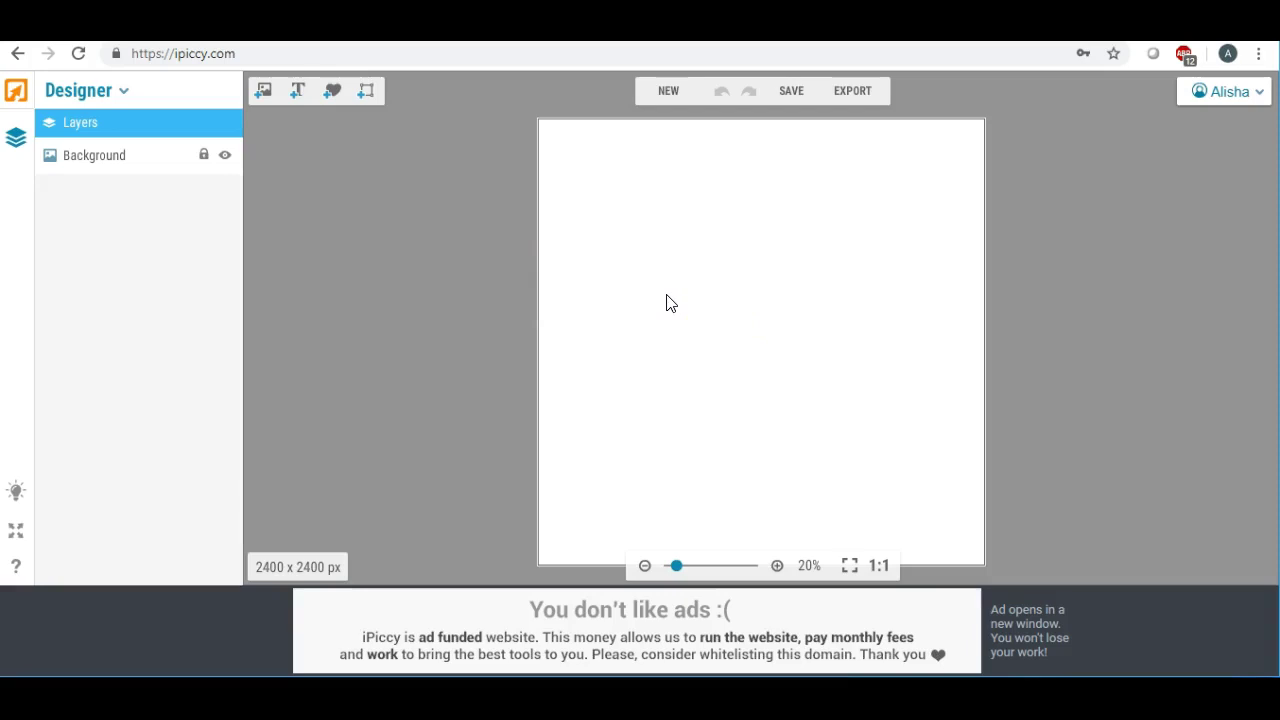
- Start uploading an image and browse to the watercolors & Paper folder on the Desktop
{"action": "left_click", "coordinate": [264, 93]}
{"action": "left_click", "coordinate": [111, 160]}
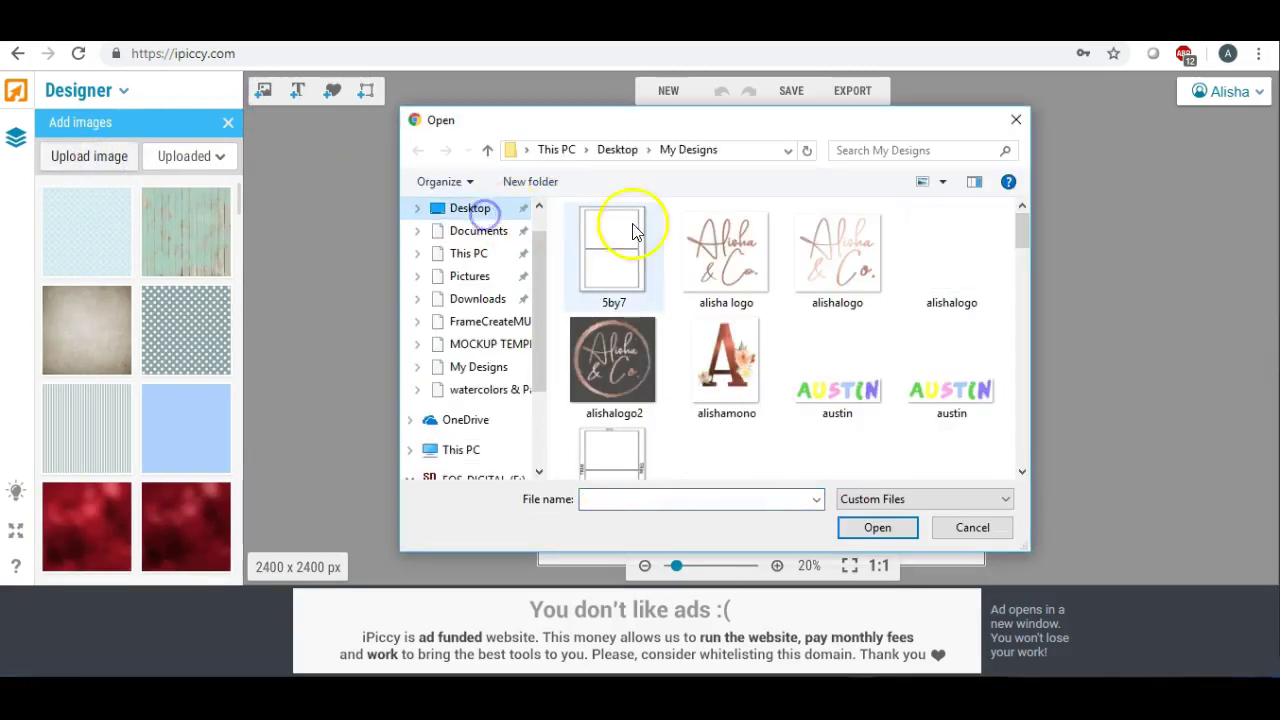
{"action": "key", "text": "alt+Up"}
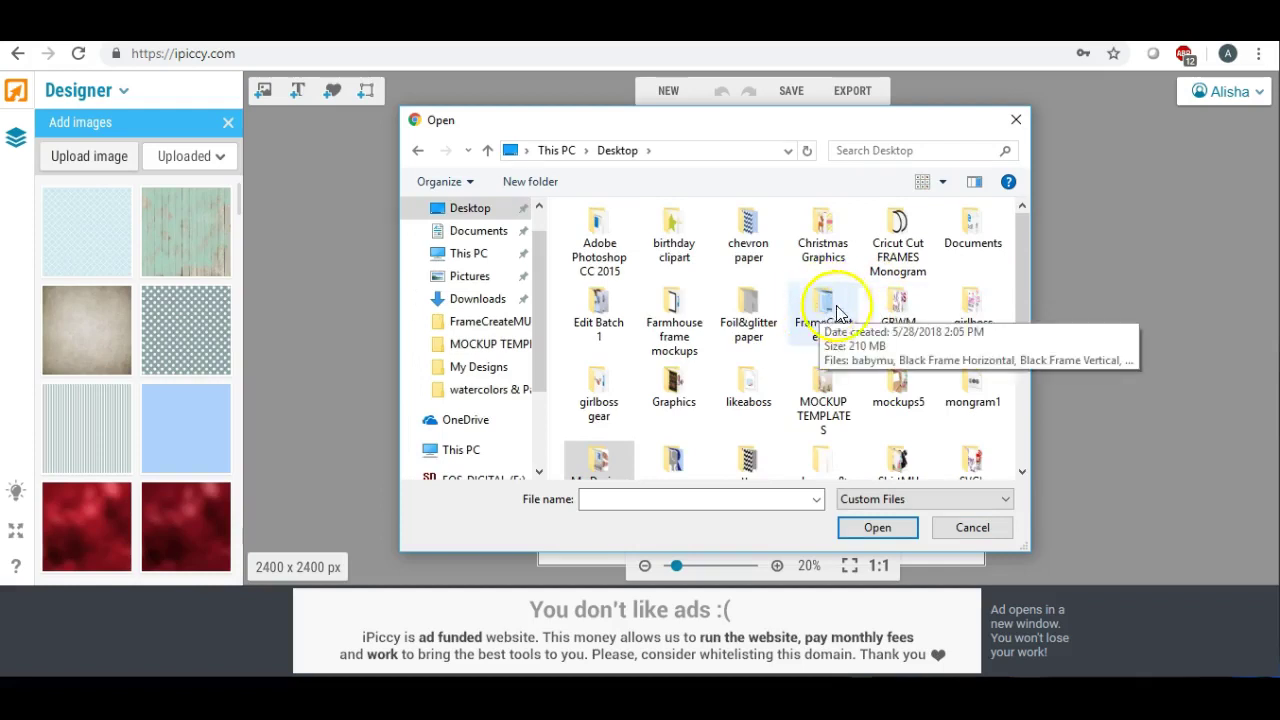
{"action": "scroll", "coordinate": [730, 312], "scroll_direction": "down", "scroll_amount": 1}
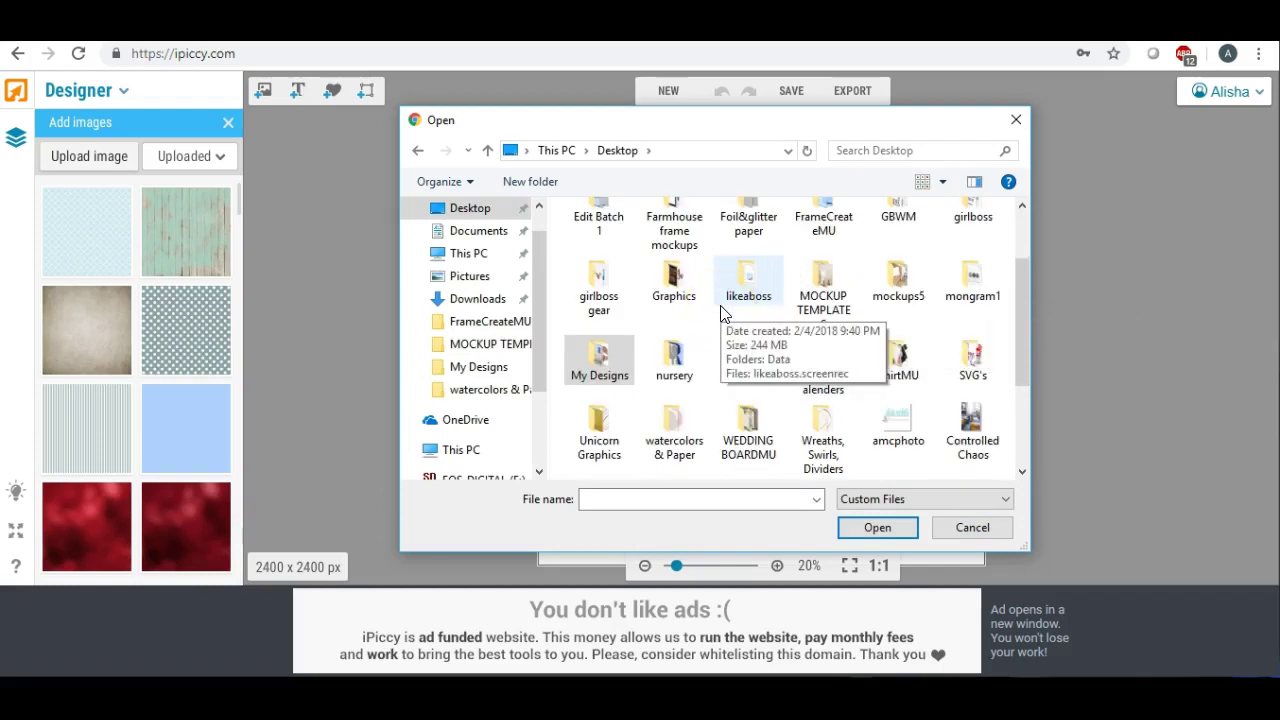
{"action": "scroll", "coordinate": [722, 313], "scroll_direction": "up", "scroll_amount": 1}
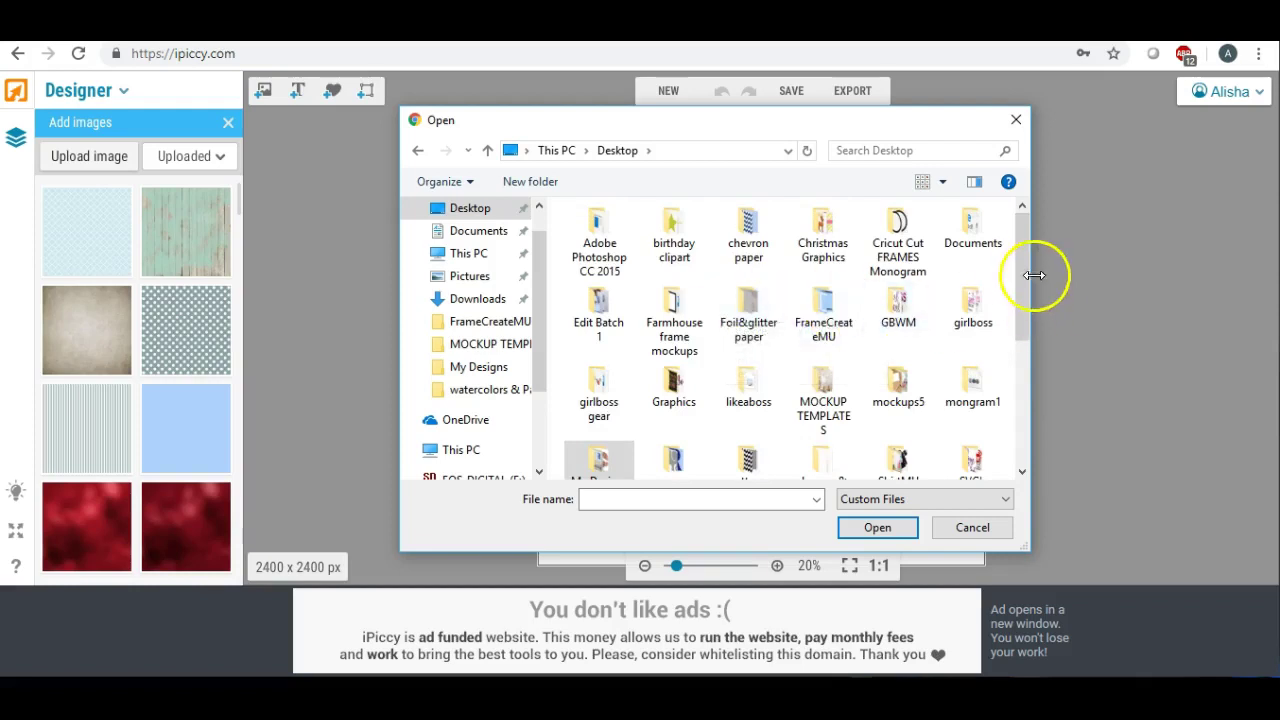
{"action": "left_click_drag", "start_coordinate": [1024, 266], "coordinate": [1024, 267]}
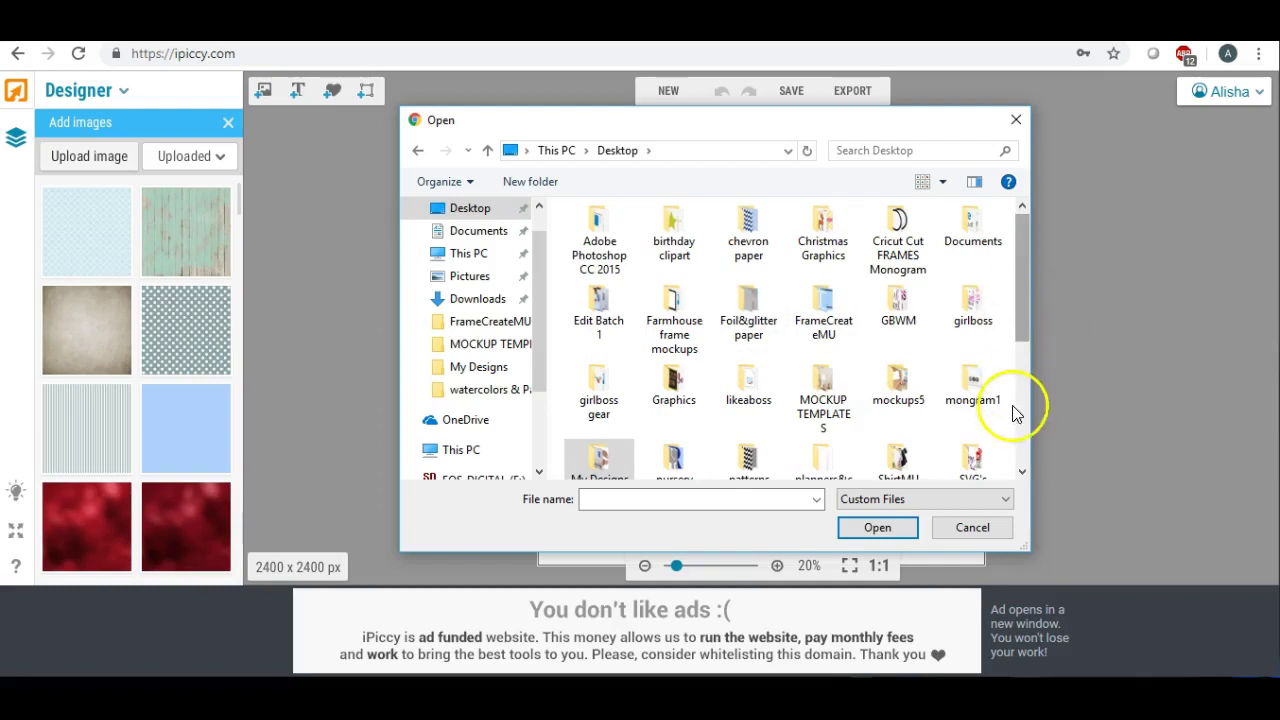
{"action": "left_click", "coordinate": [1022, 470]}
{"action": "left_click", "coordinate": [1022, 470]}
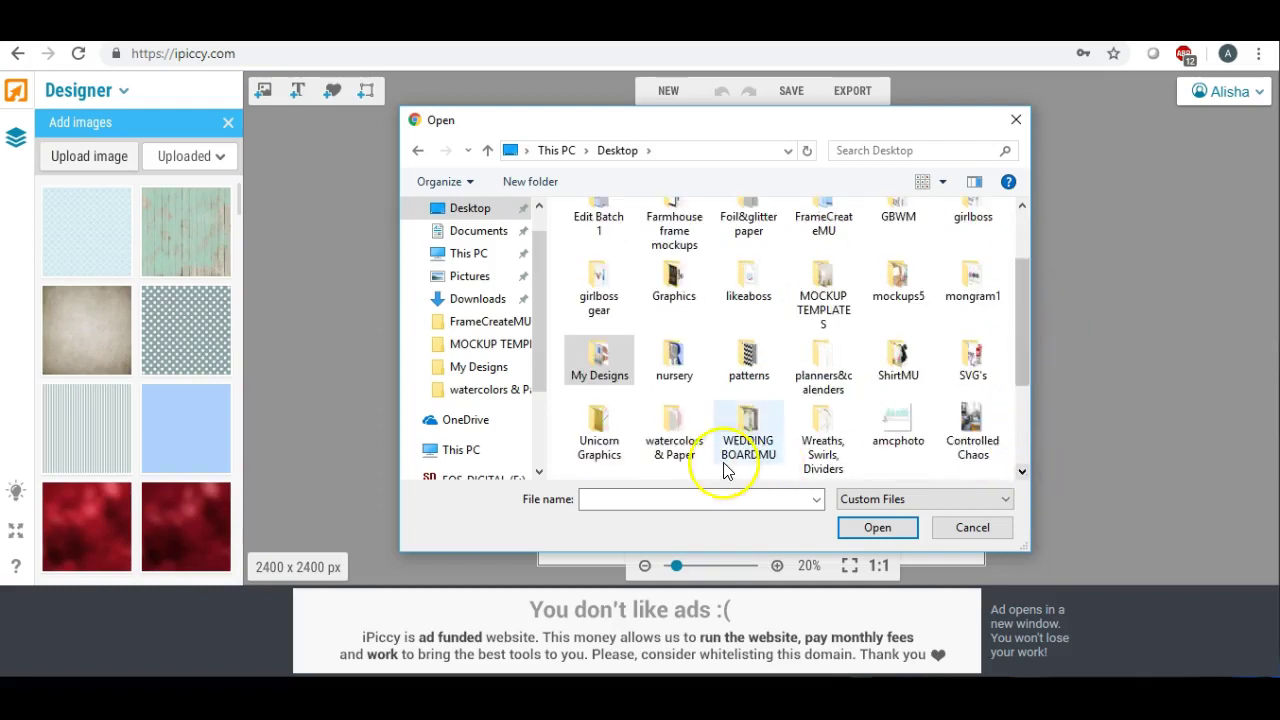
{"action": "double_click", "coordinate": [674, 424]}
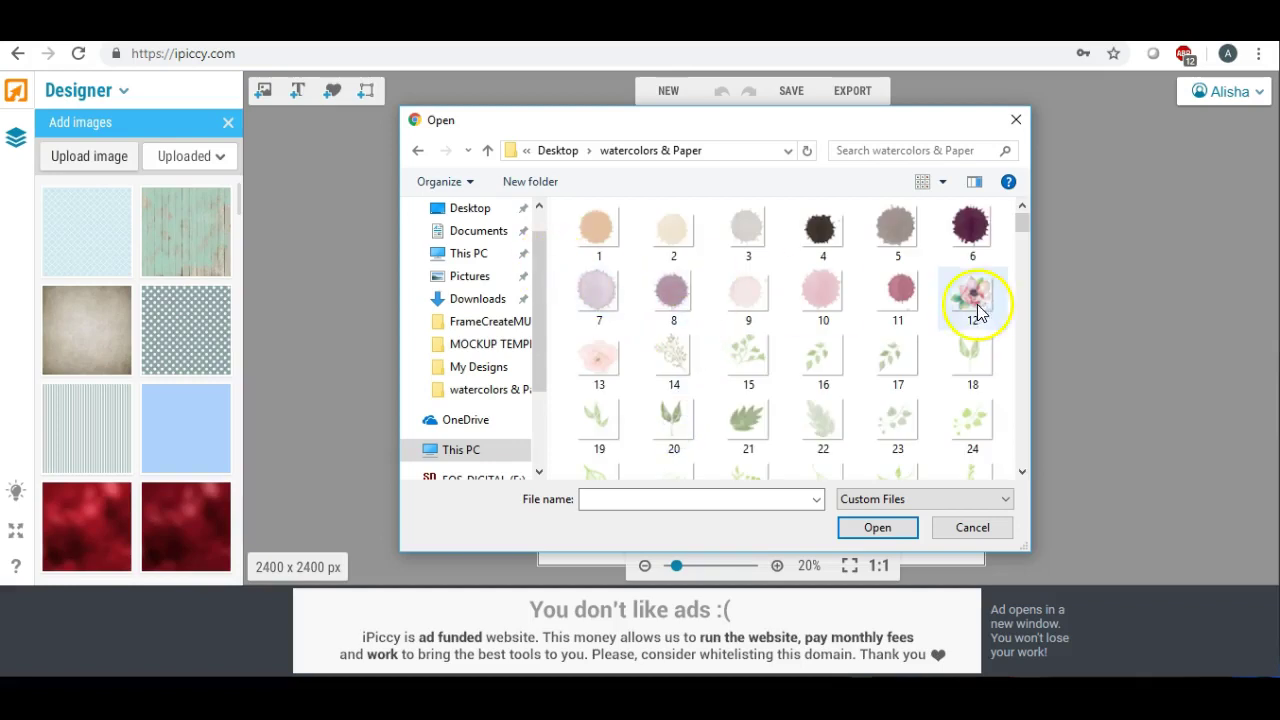
- Find BurgundyBlushBouquet4 in the watercolors & Paper folder and upload it
{"action": "left_click", "coordinate": [1021, 471]}
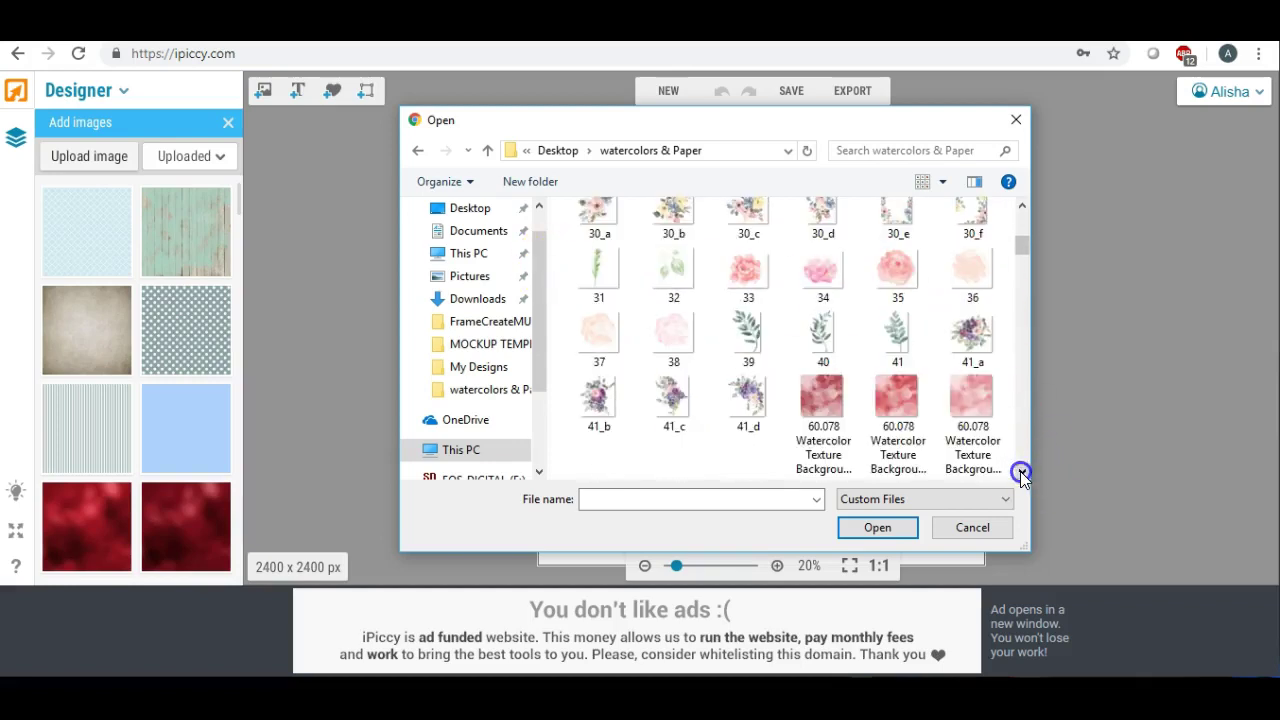
{"action": "left_click", "coordinate": [1021, 471]}
{"action": "left_click", "coordinate": [1021, 471]}
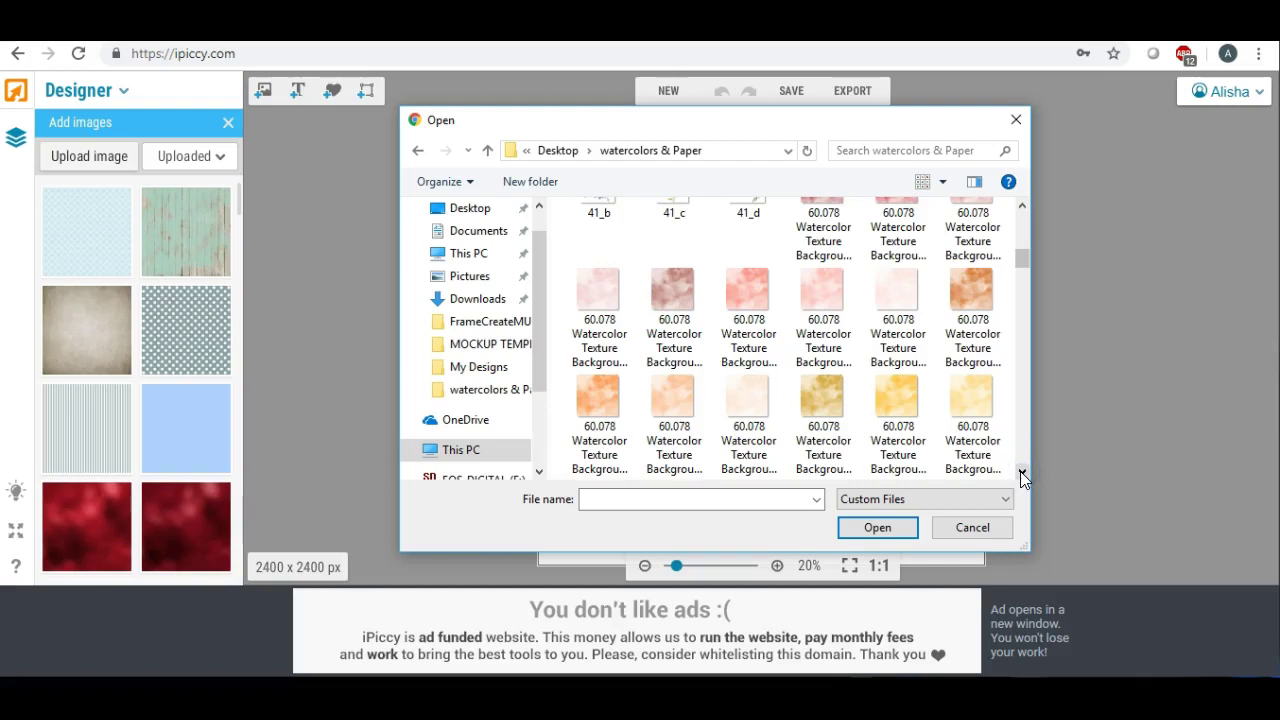
{"action": "left_click", "coordinate": [1021, 471]}
{"action": "left_click", "coordinate": [1021, 471]}
{"action": "left_click", "coordinate": [1021, 471]}
{"action": "left_click", "coordinate": [1021, 471]}
{"action": "left_click", "coordinate": [1021, 471]}
{"action": "left_click", "coordinate": [1021, 471]}
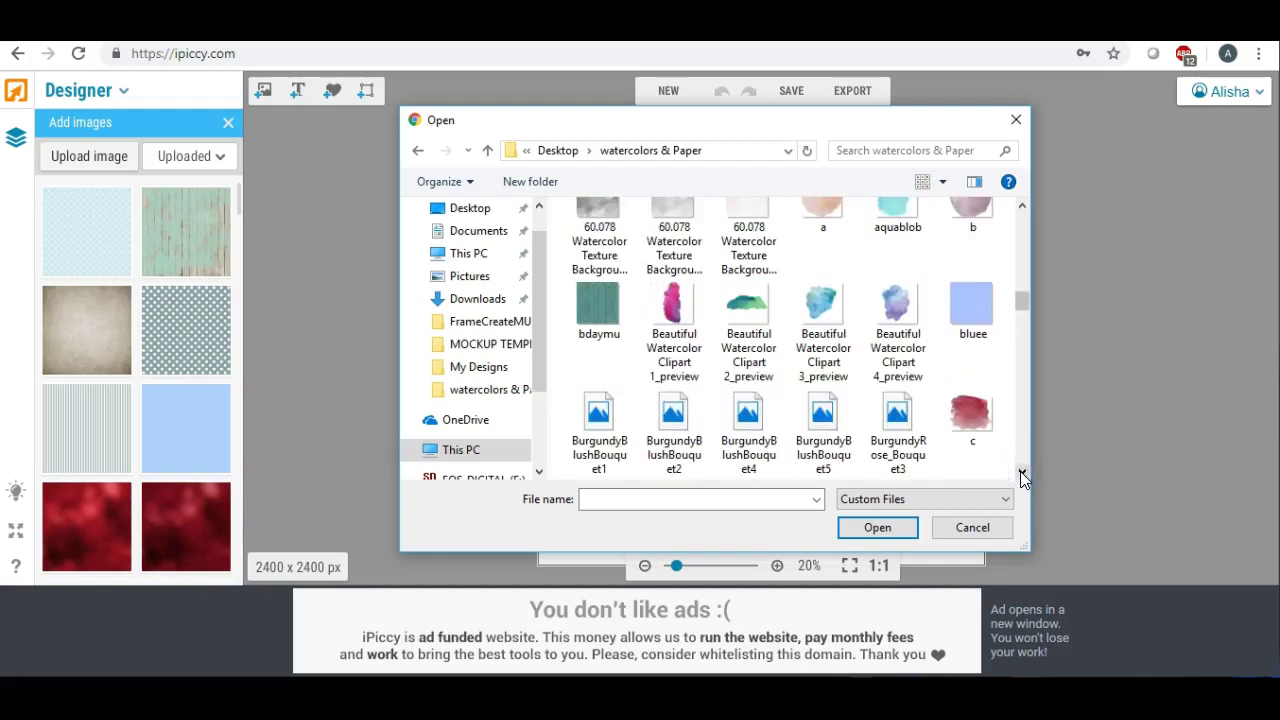
{"action": "left_click", "coordinate": [1021, 473]}
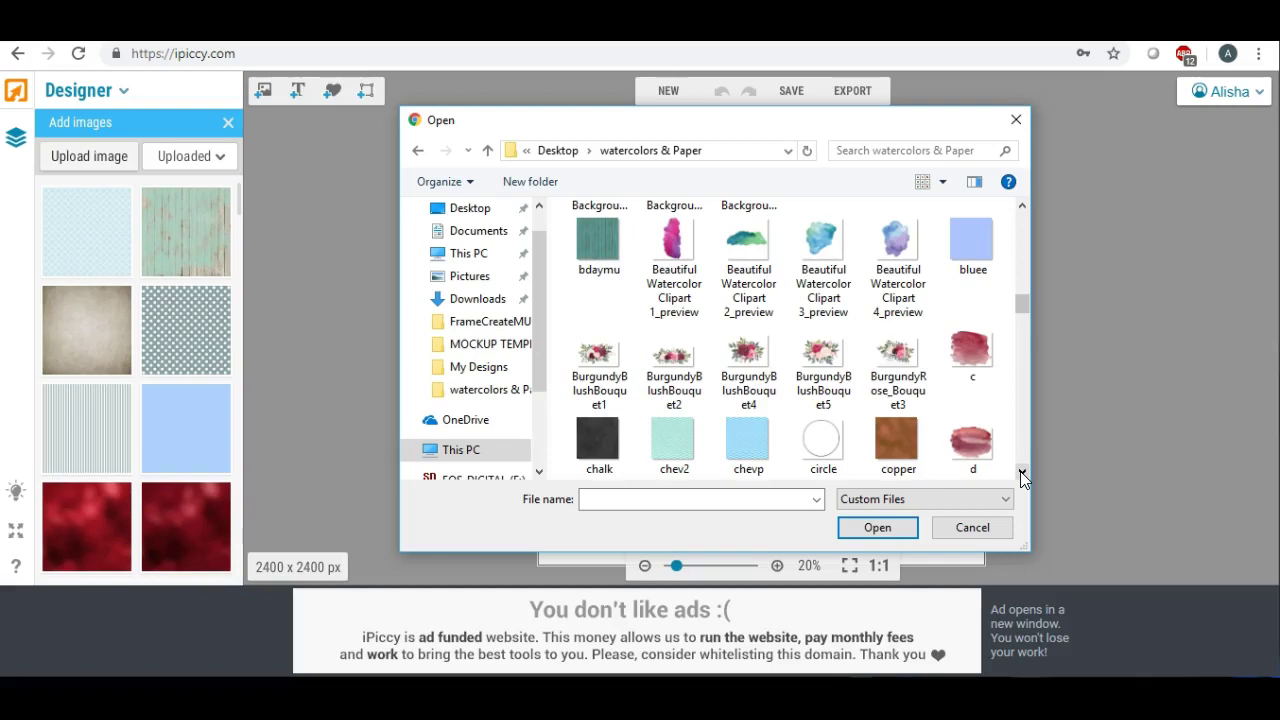
{"action": "double_click", "coordinate": [749, 350]}
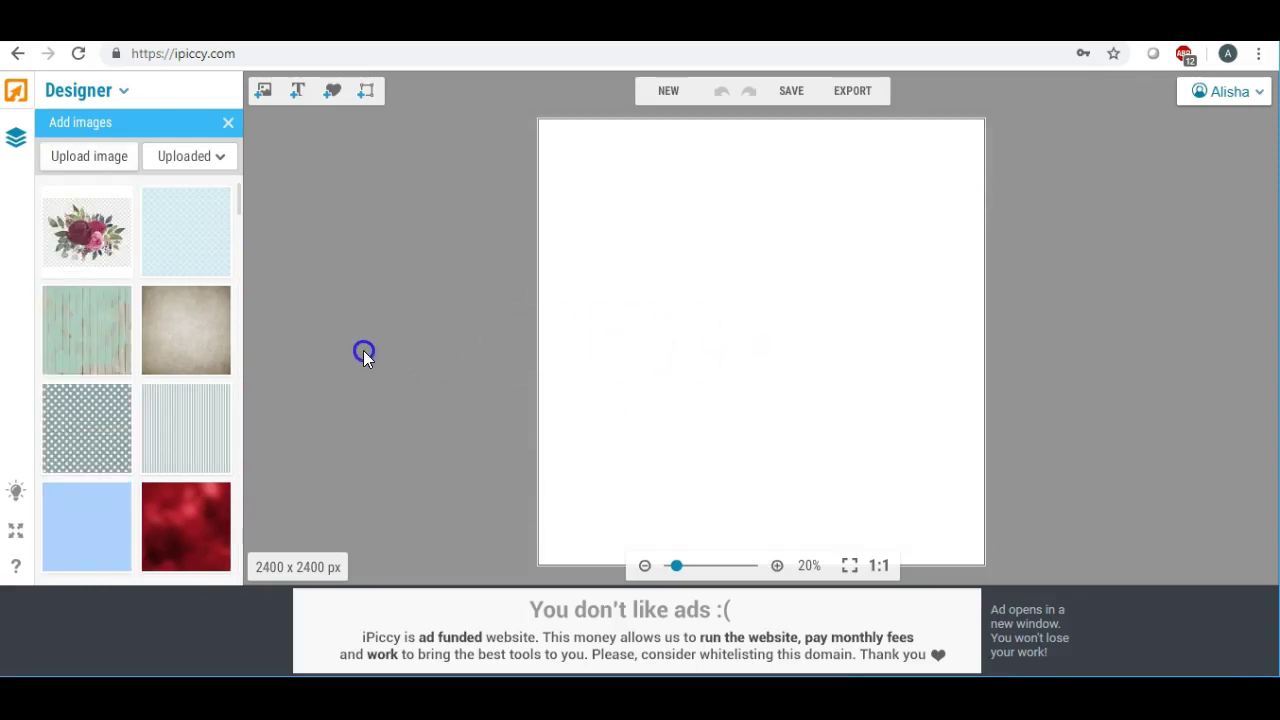
- Place the uploaded burgundy bouquet on the canvas, enlarge it to roughly canvas size and move it toward the middle
{"action": "left_click_drag", "start_coordinate": [92, 233], "coordinate": [694, 286]}
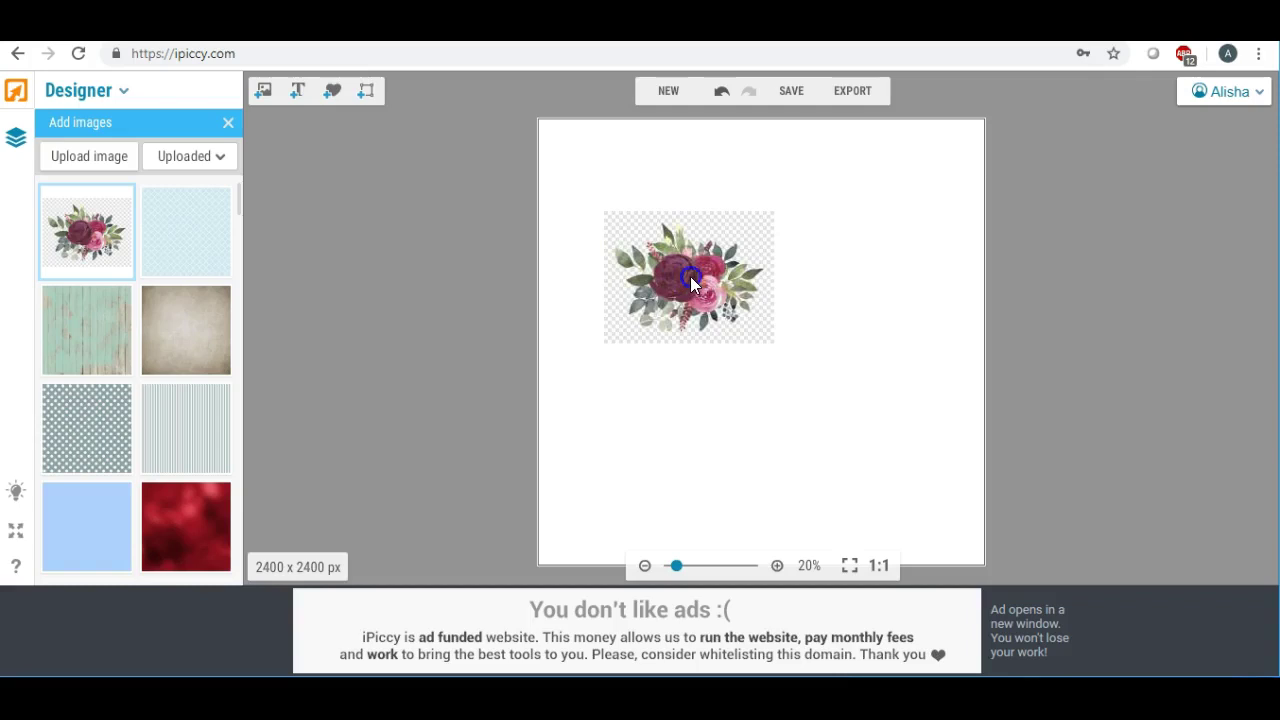
{"action": "left_click_drag", "start_coordinate": [745, 309], "coordinate": [1108, 600]}
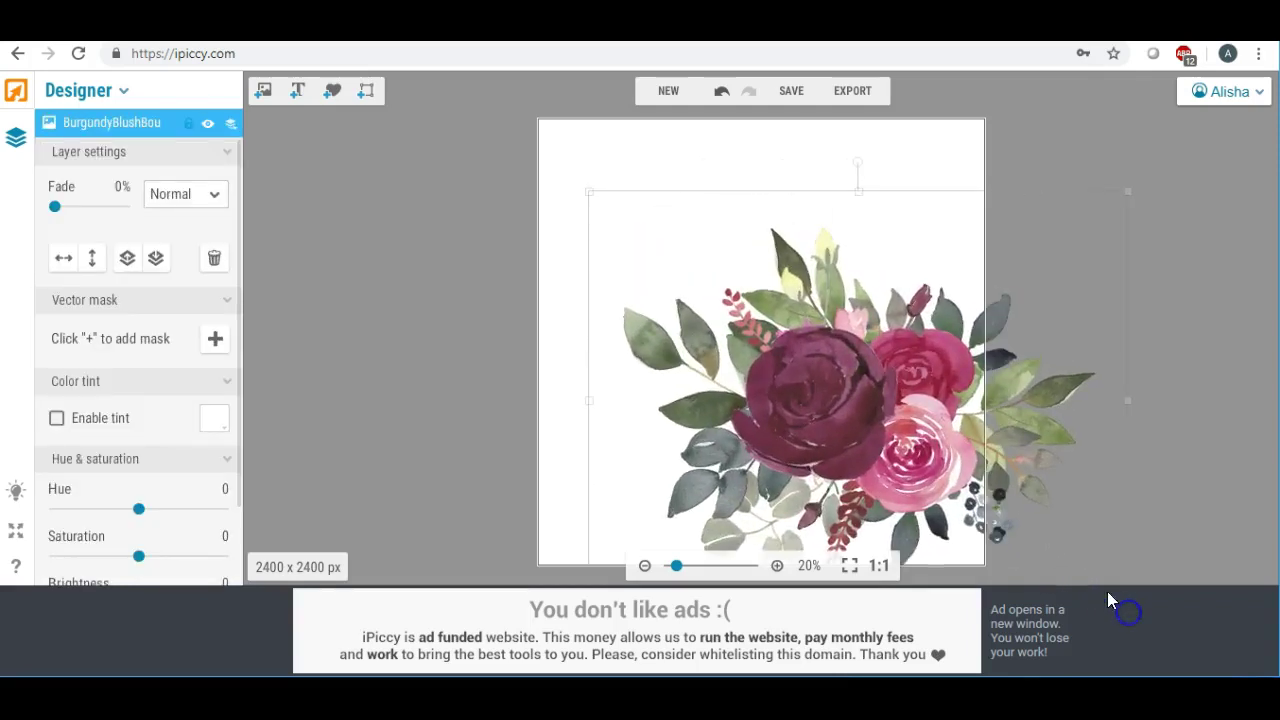
{"action": "left_click", "coordinate": [848, 386]}
{"action": "left_click_drag", "start_coordinate": [848, 386], "coordinate": [840, 358]}
- Stretch the bouquet slightly taller and move it up so its leaf tips reach near the canvas's upper edge
{"action": "left_click_drag", "start_coordinate": [774, 531], "coordinate": [775, 570]}
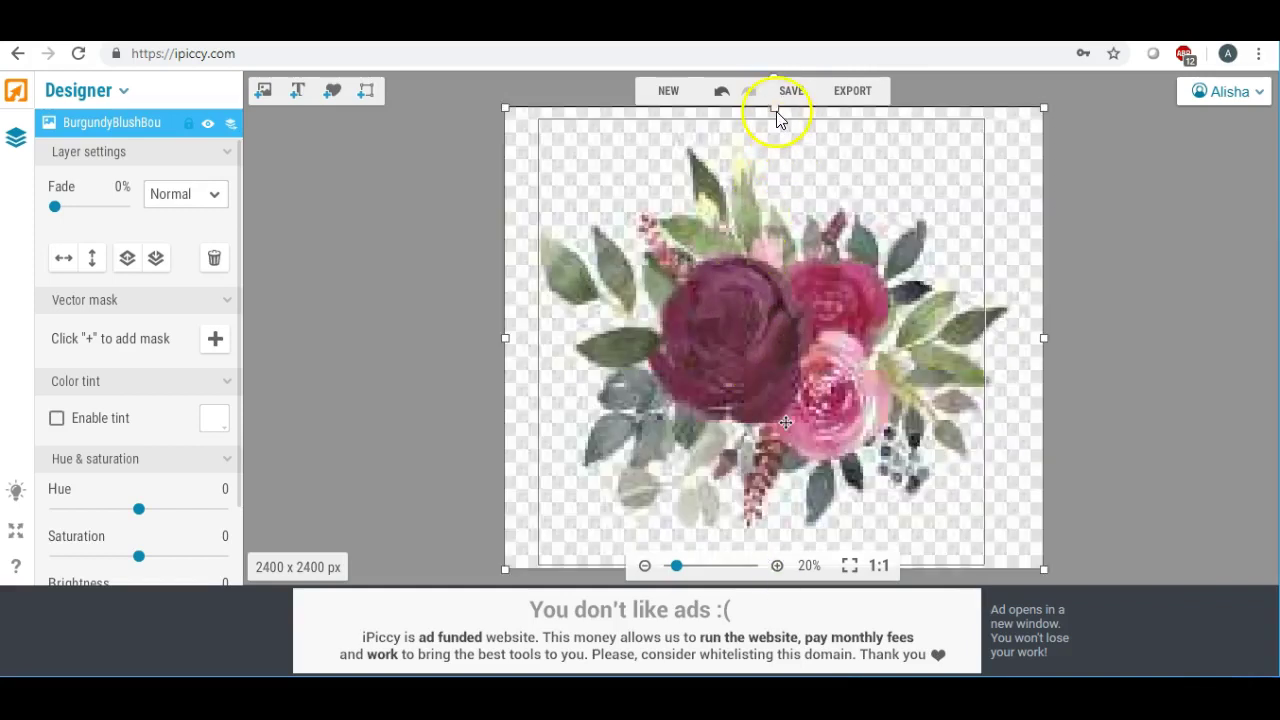
{"action": "left_click_drag", "start_coordinate": [778, 122], "coordinate": [778, 118]}
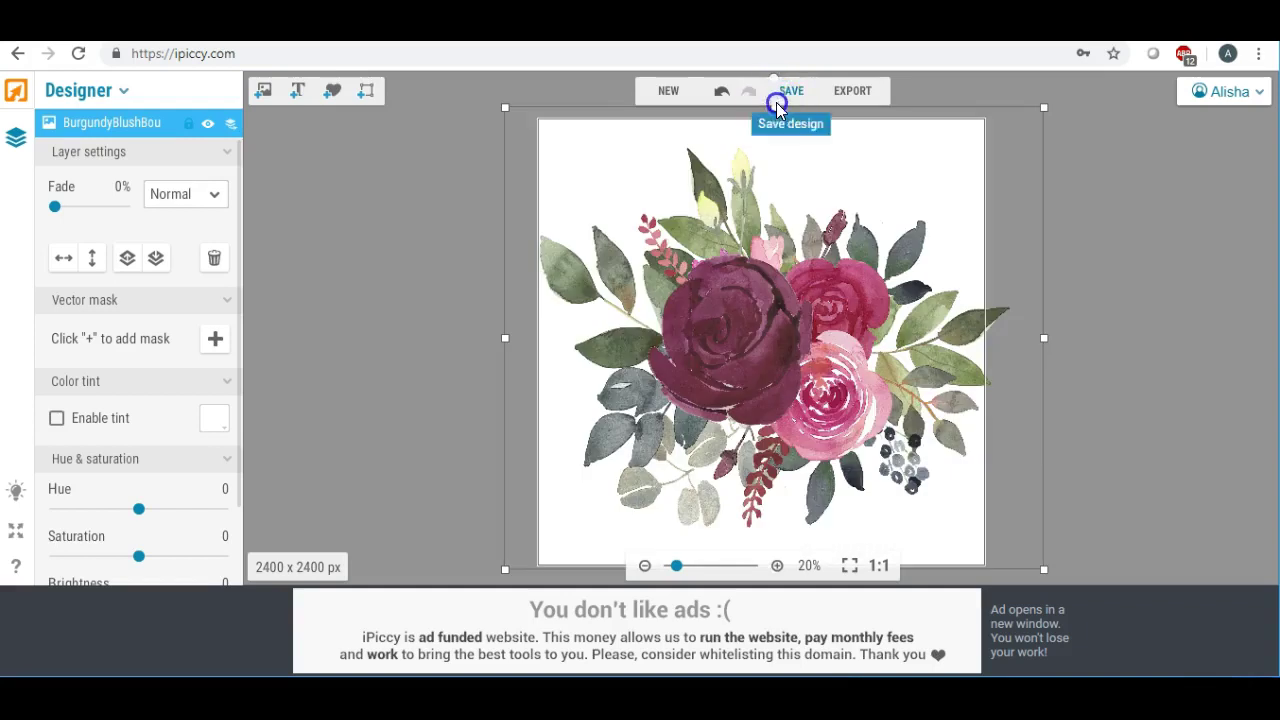
{"action": "mouse_move", "coordinate": [777, 112]}
{"action": "left_mouse_down"}
{"action": "mouse_move", "coordinate": [771, 160]}
{"action": "mouse_move", "coordinate": [778, 120]}
{"action": "left_mouse_up"}
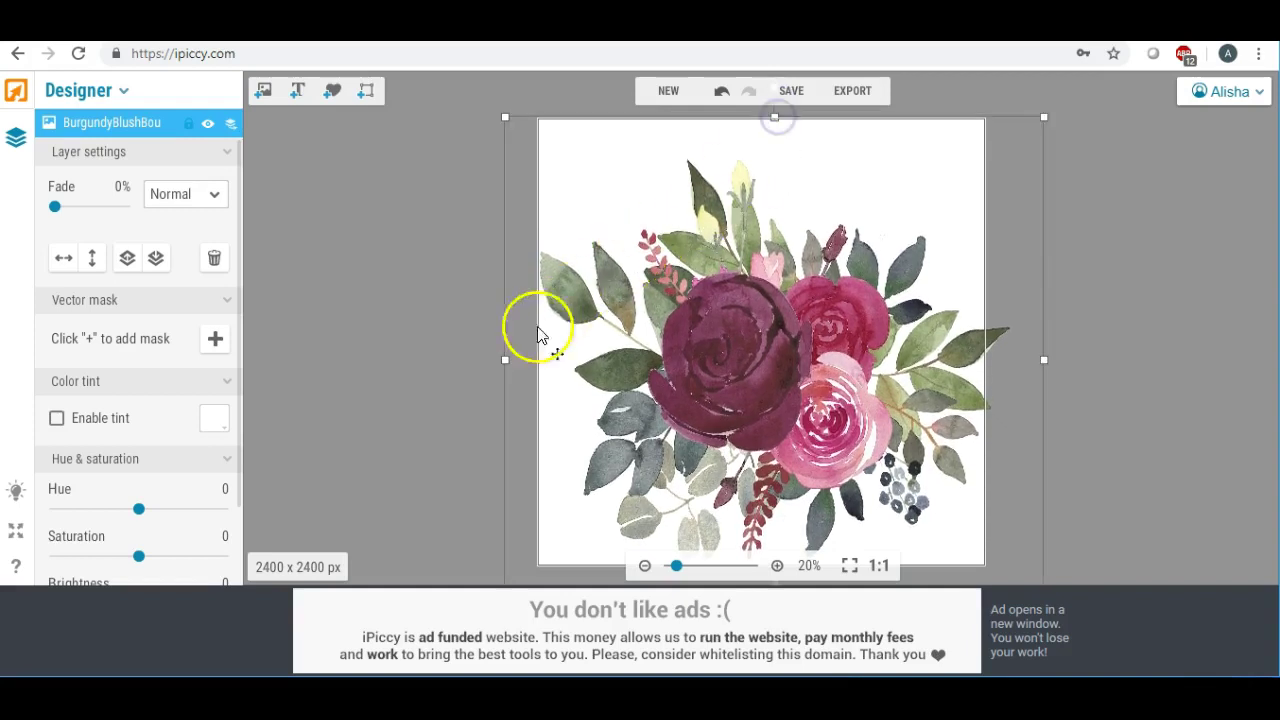
{"action": "left_click_drag", "start_coordinate": [689, 346], "coordinate": [685, 311]}
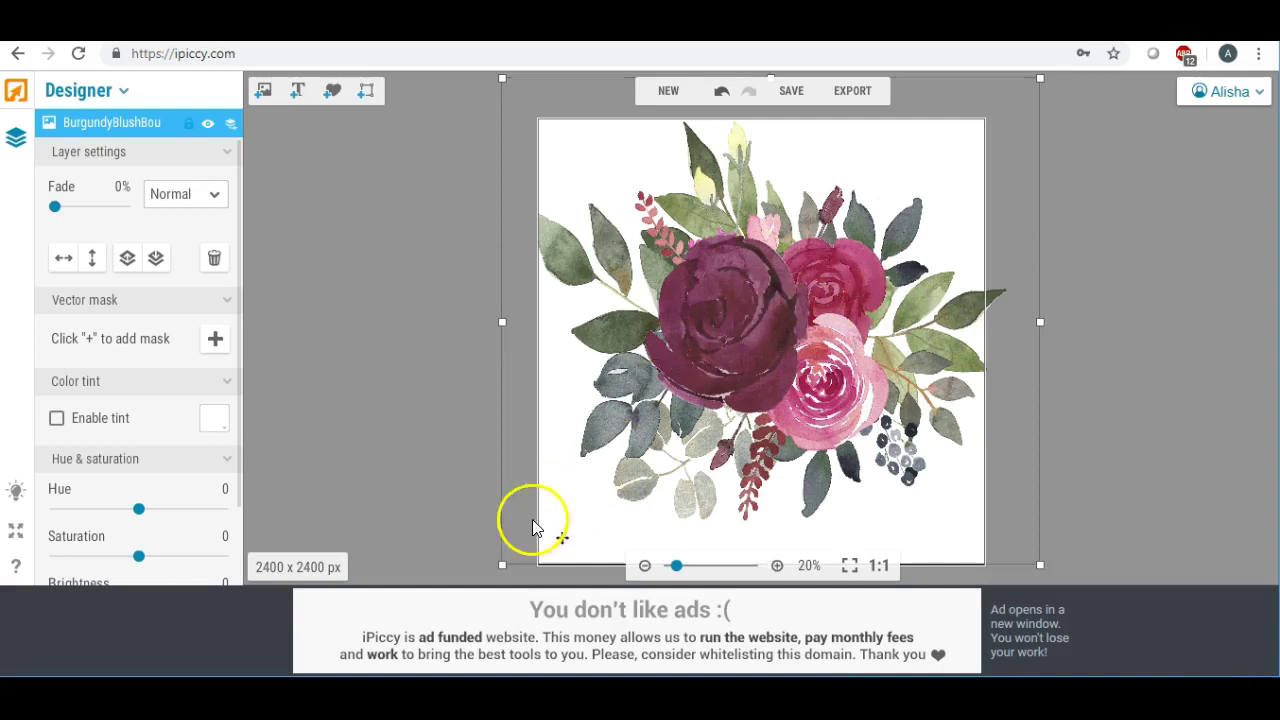
- Shrink the bouquet slightly and centre it so the outer leaves fit within the canvas, then deselect it
{"action": "left_click_drag", "start_coordinate": [502, 565], "coordinate": [514, 552]}
{"action": "left_click_drag", "start_coordinate": [782, 345], "coordinate": [771, 359]}
{"action": "left_click_drag", "start_coordinate": [1031, 331], "coordinate": [1017, 335]}
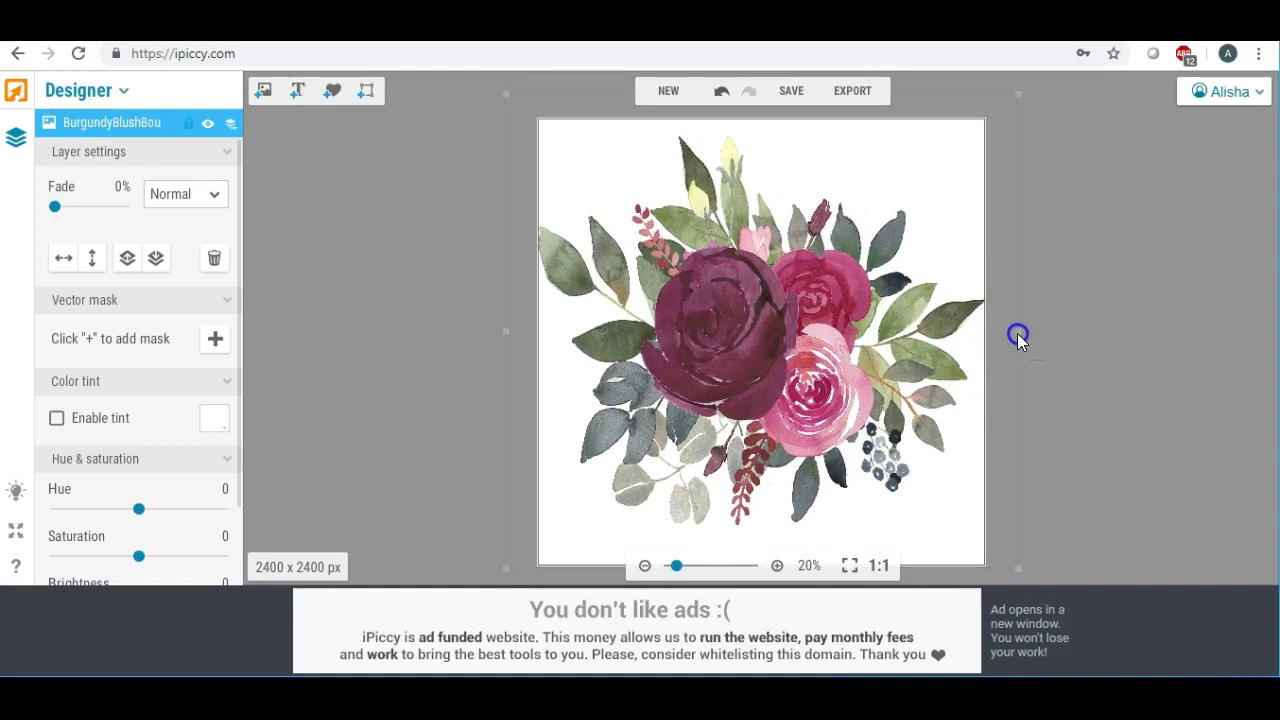
{"action": "left_click_drag", "start_coordinate": [507, 334], "coordinate": [511, 334]}
{"action": "left_click", "coordinate": [751, 329]}
{"action": "left_click_drag", "start_coordinate": [763, 407], "coordinate": [769, 355]}
{"action": "left_click_drag", "start_coordinate": [770, 515], "coordinate": [769, 506]}
{"action": "left_click_drag", "start_coordinate": [771, 377], "coordinate": [772, 392]}
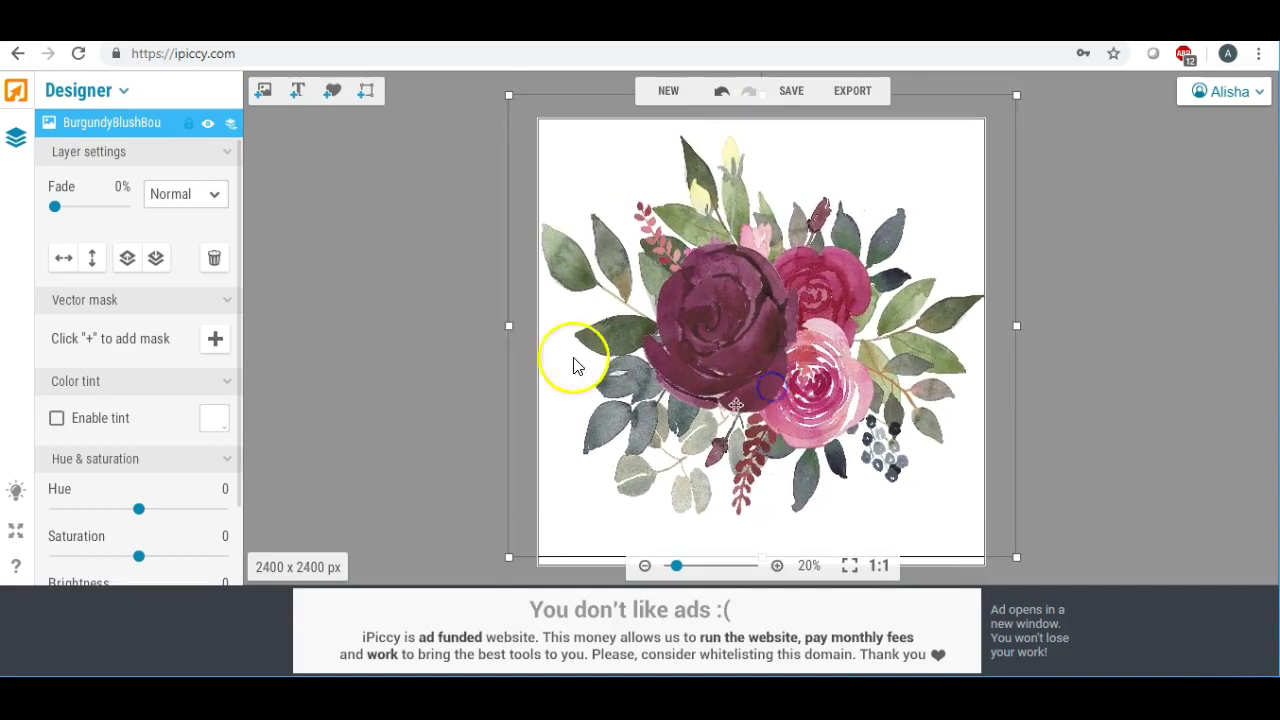
{"action": "left_click", "coordinate": [474, 336]}
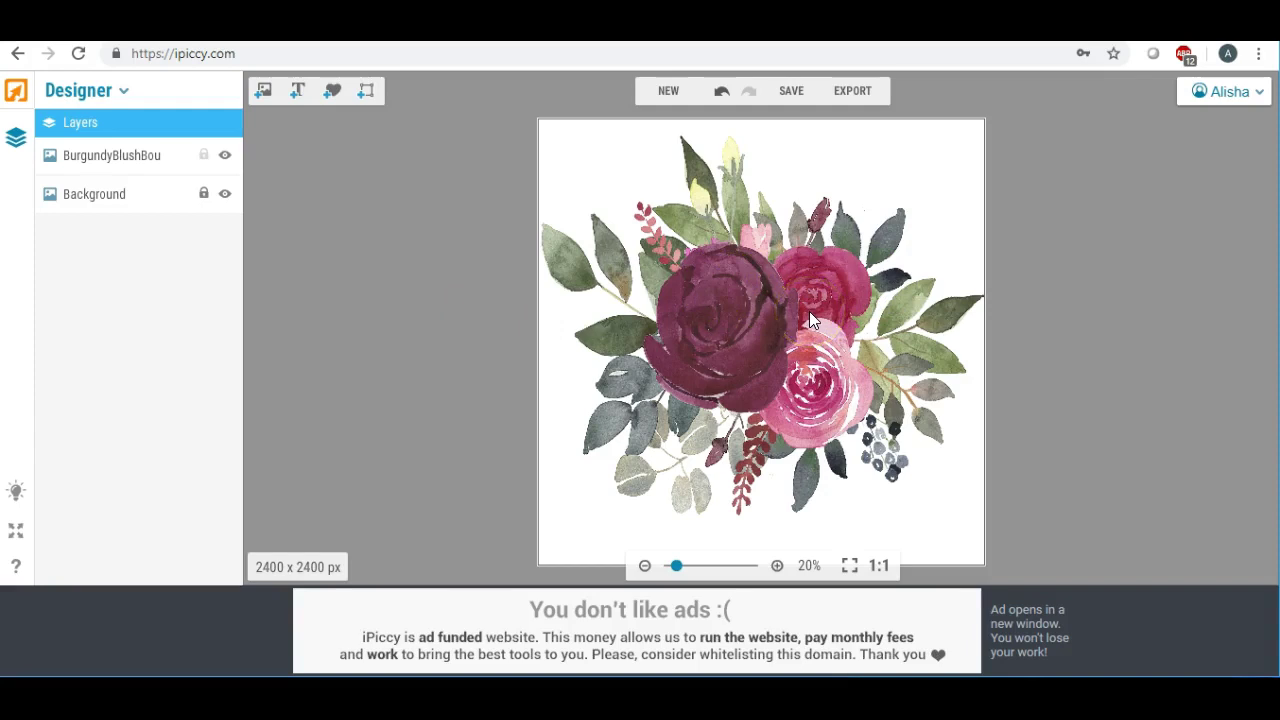
- Add a rounded square sticker from the Geometric set over the bouquet and colour it solid white
{"action": "left_click", "coordinate": [332, 91]}
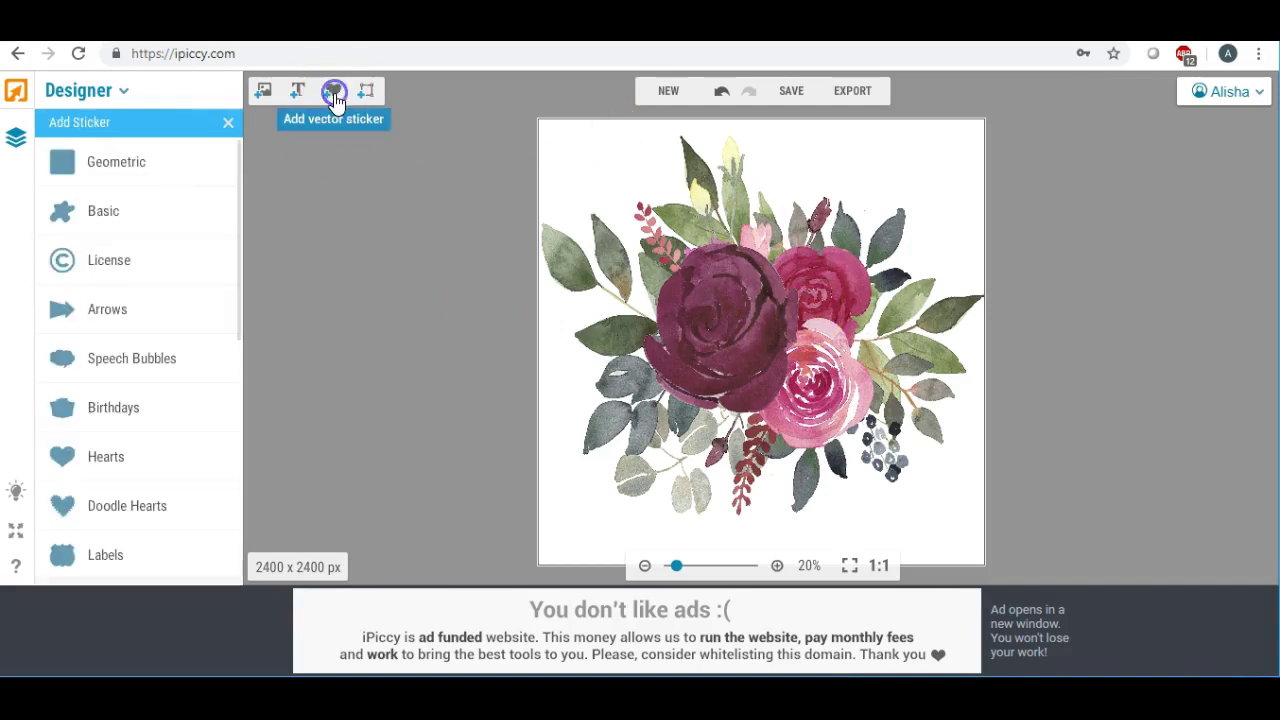
{"action": "left_click", "coordinate": [178, 175]}
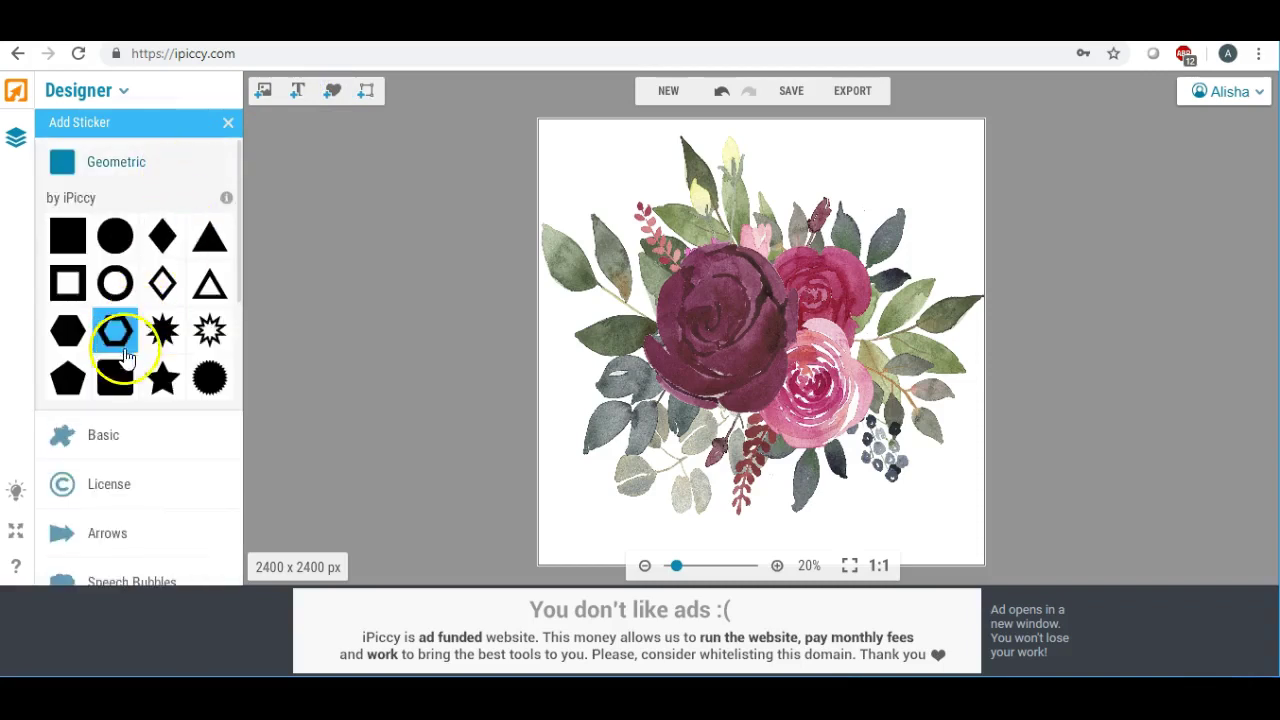
{"action": "left_click", "coordinate": [118, 385]}
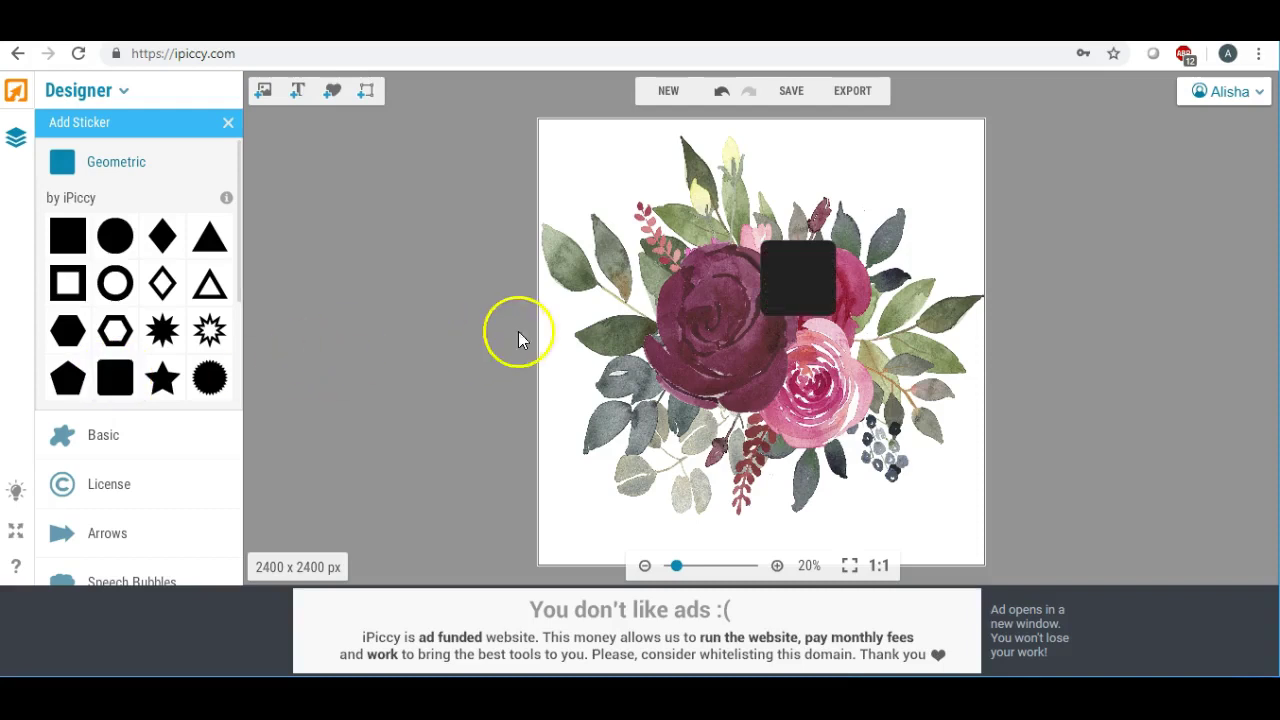
{"action": "left_click", "coordinate": [803, 285]}
{"action": "left_click_drag", "start_coordinate": [803, 285], "coordinate": [738, 287]}
{"action": "left_click", "coordinate": [80, 382]}
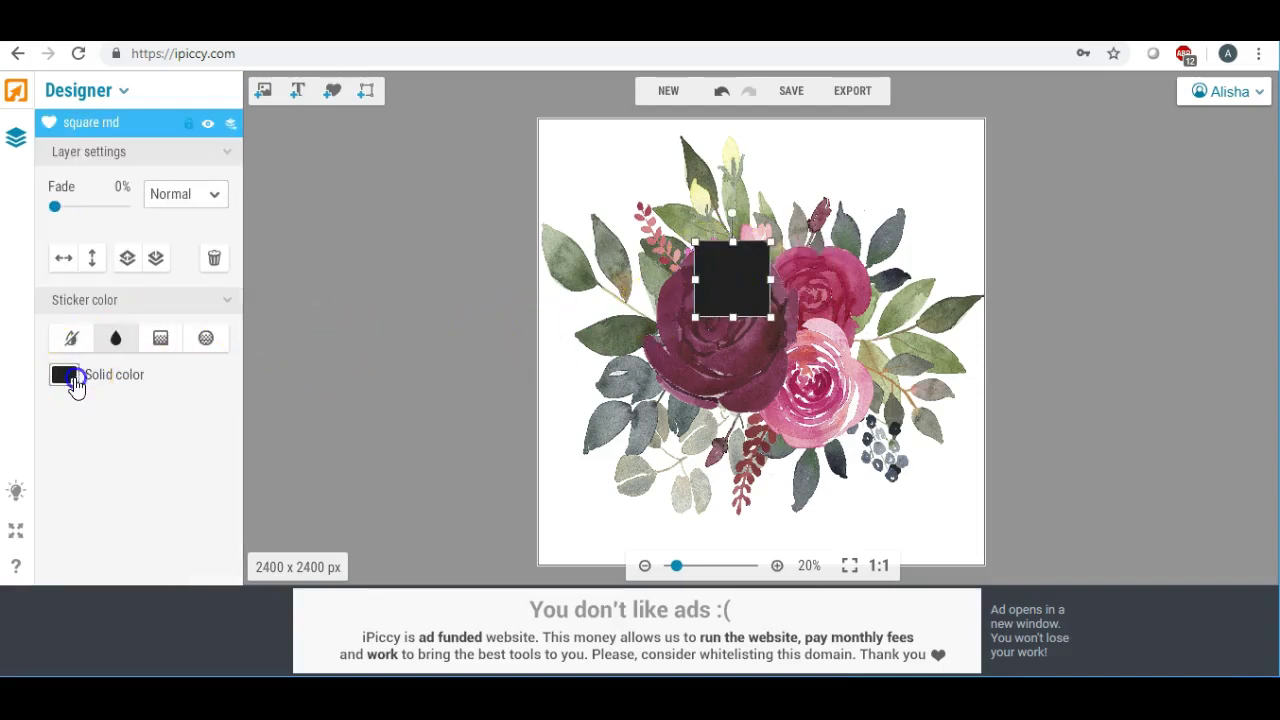
{"action": "left_click_drag", "start_coordinate": [60, 445], "coordinate": [58, 486]}
- Enlarge the white sticker into a wide rectangle covering the roses and centre it over the bouquet
{"action": "left_click_drag", "start_coordinate": [745, 268], "coordinate": [976, 456]}
{"action": "left_click_drag", "start_coordinate": [721, 304], "coordinate": [730, 300]}
{"action": "left_click_drag", "start_coordinate": [651, 343], "coordinate": [608, 341]}
{"action": "left_click_drag", "start_coordinate": [862, 342], "coordinate": [921, 343]}
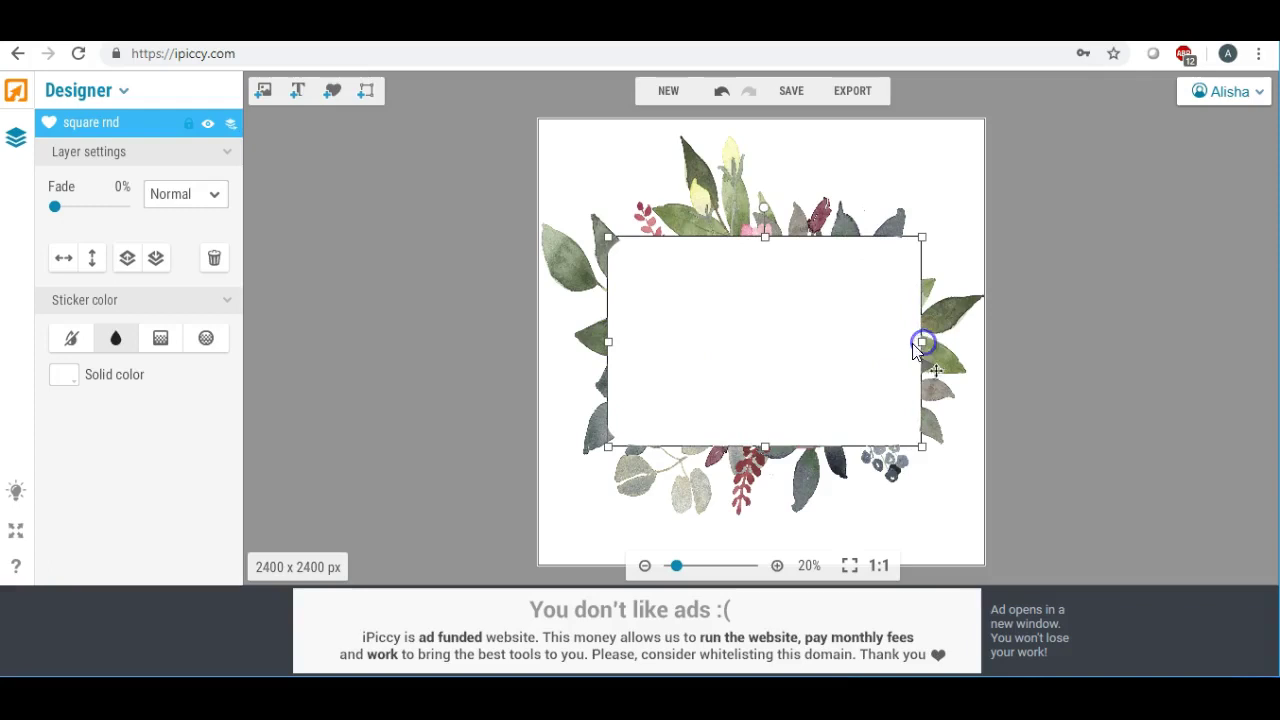
{"action": "left_click", "coordinate": [735, 329]}
{"action": "left_click_drag", "start_coordinate": [735, 329], "coordinate": [729, 327]}
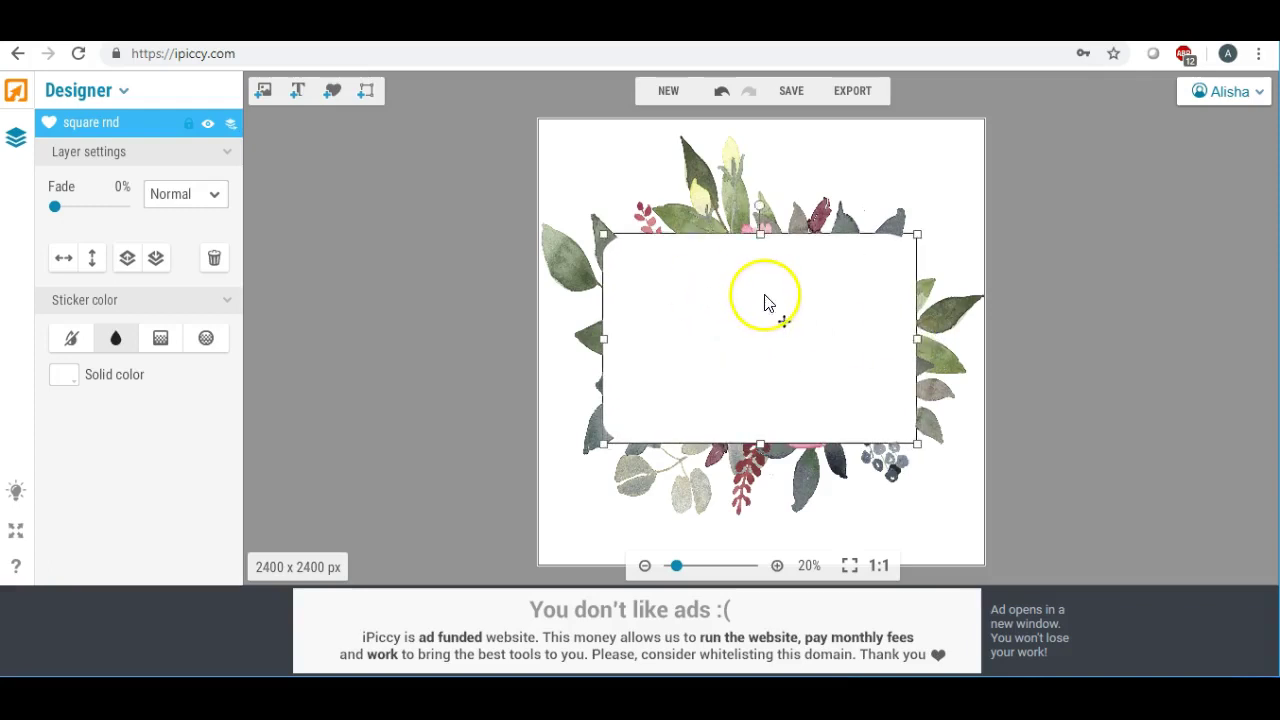
{"action": "left_click_drag", "start_coordinate": [603, 233], "coordinate": [569, 213]}
{"action": "left_click_drag", "start_coordinate": [660, 276], "coordinate": [674, 282]}
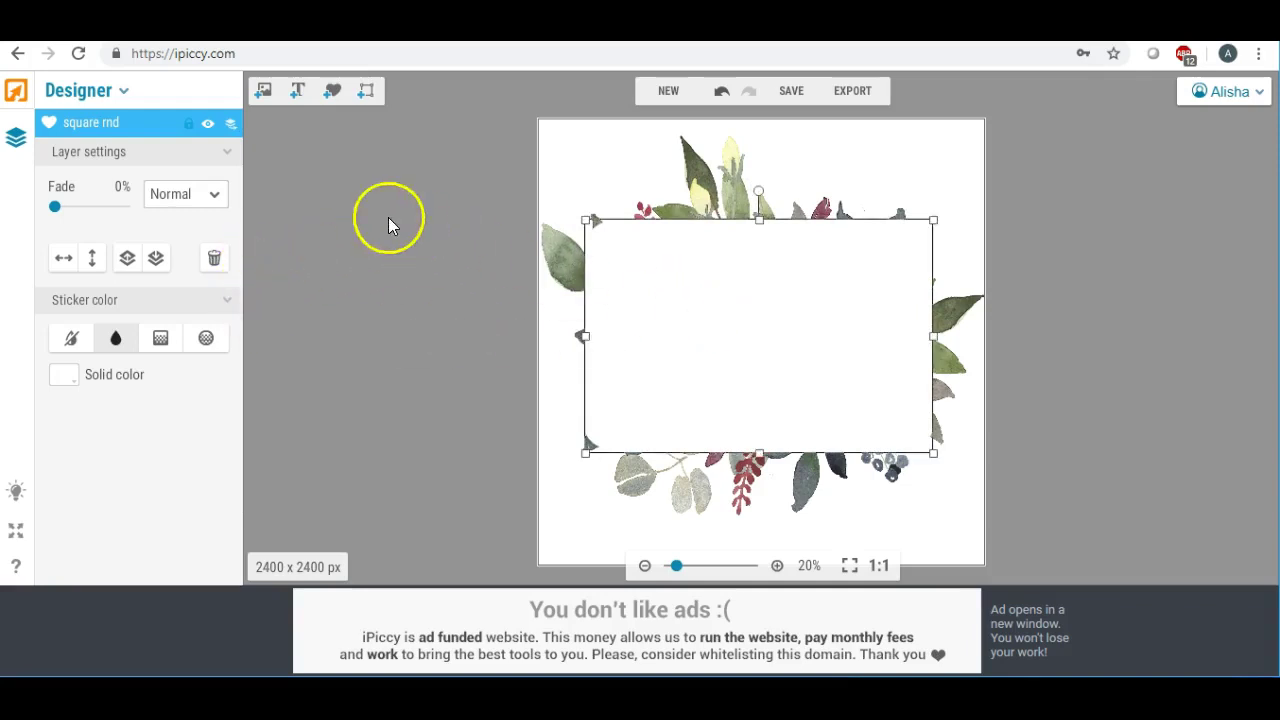
- Set the white rectangle's Fade to 38% so the roses show through, and leave all layers deselected
{"action": "left_click_drag", "start_coordinate": [55, 207], "coordinate": [83, 216]}
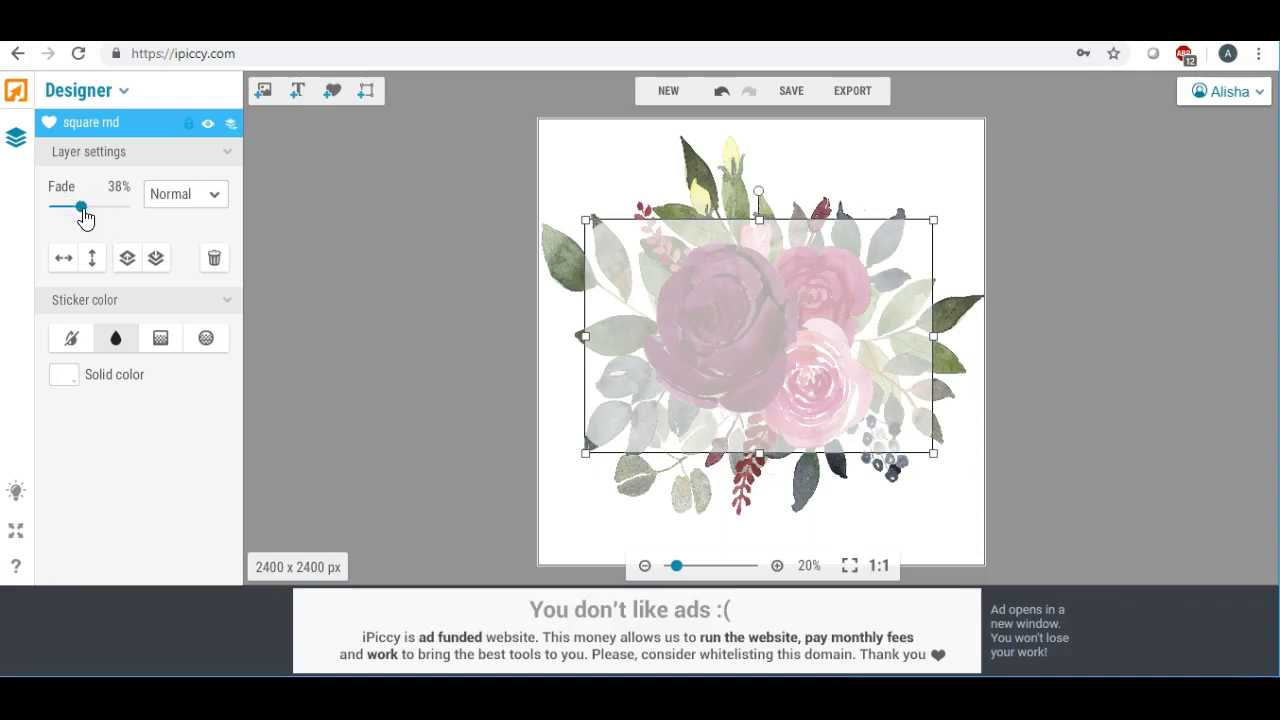
{"action": "left_click", "coordinate": [551, 177]}
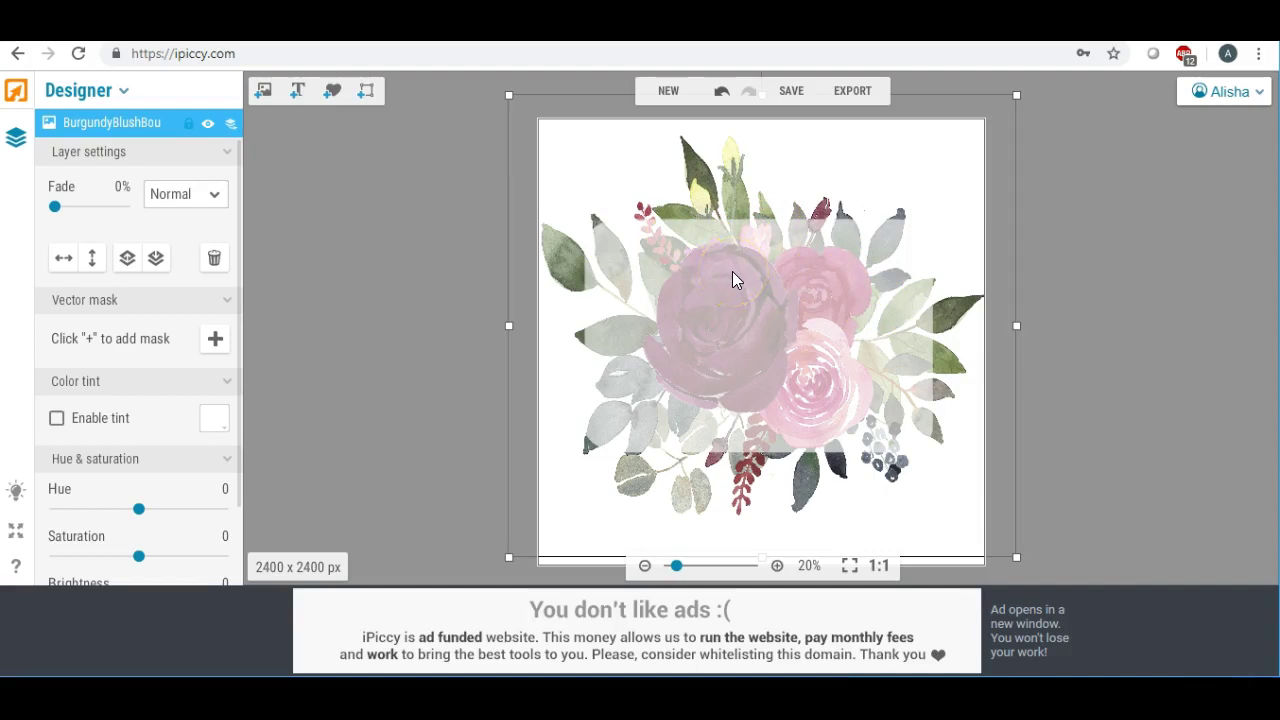
{"action": "left_click", "coordinate": [357, 226]}
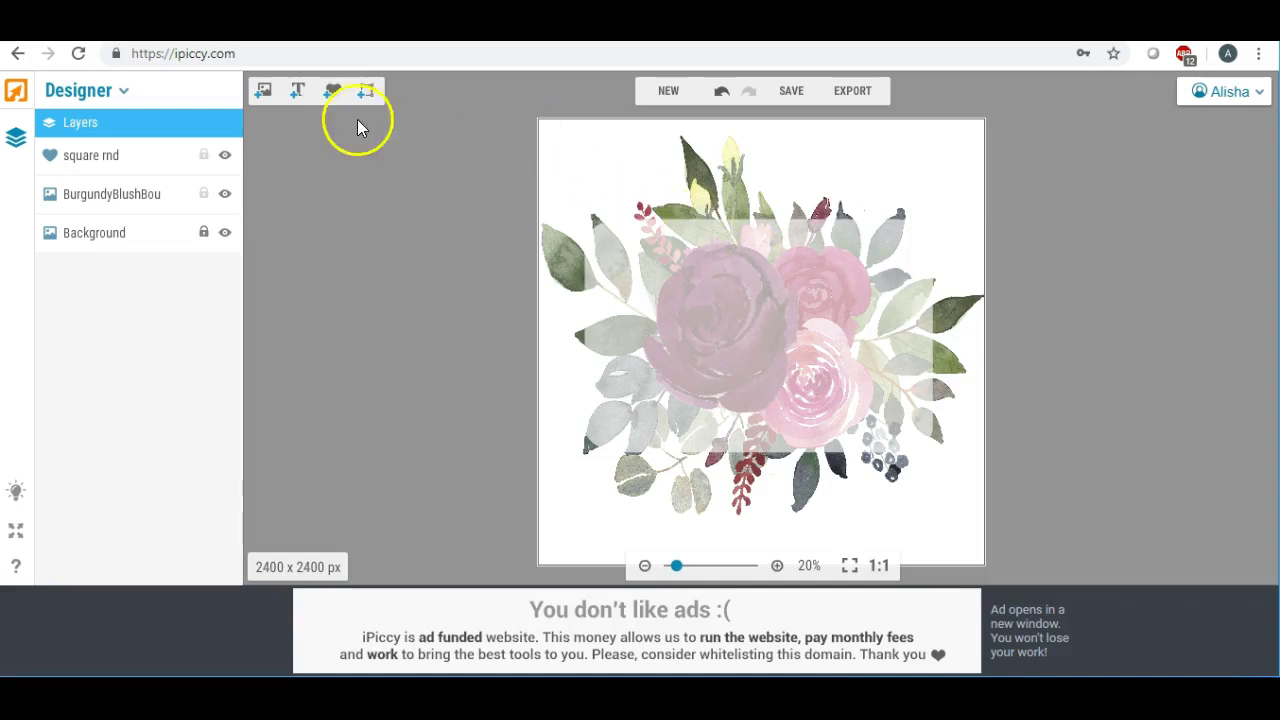
- Add a text layer over the upper part of the white rectangle and replace its placeholder with "Your Crown has been"
{"action": "left_click", "coordinate": [300, 92]}
{"action": "left_click_drag", "start_coordinate": [734, 316], "coordinate": [678, 261]}
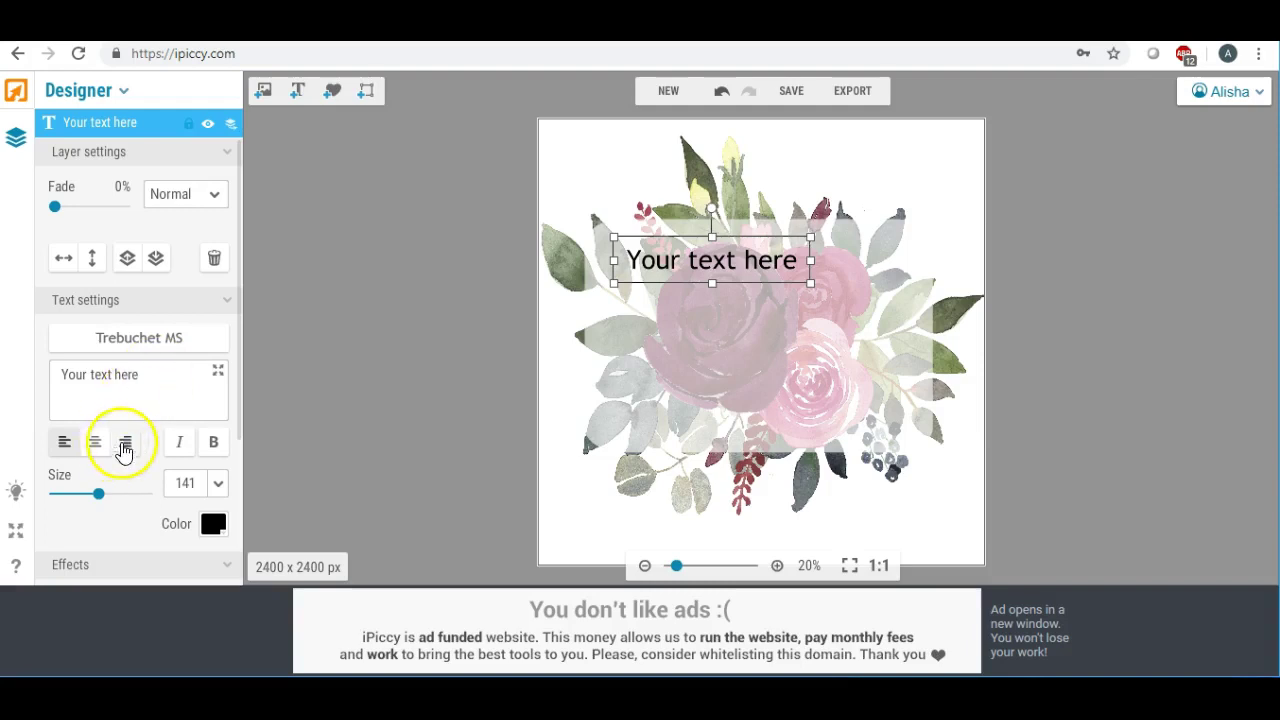
{"action": "left_click", "coordinate": [147, 374]}
{"action": "left_click_drag", "start_coordinate": [147, 374], "coordinate": [20, 372]}
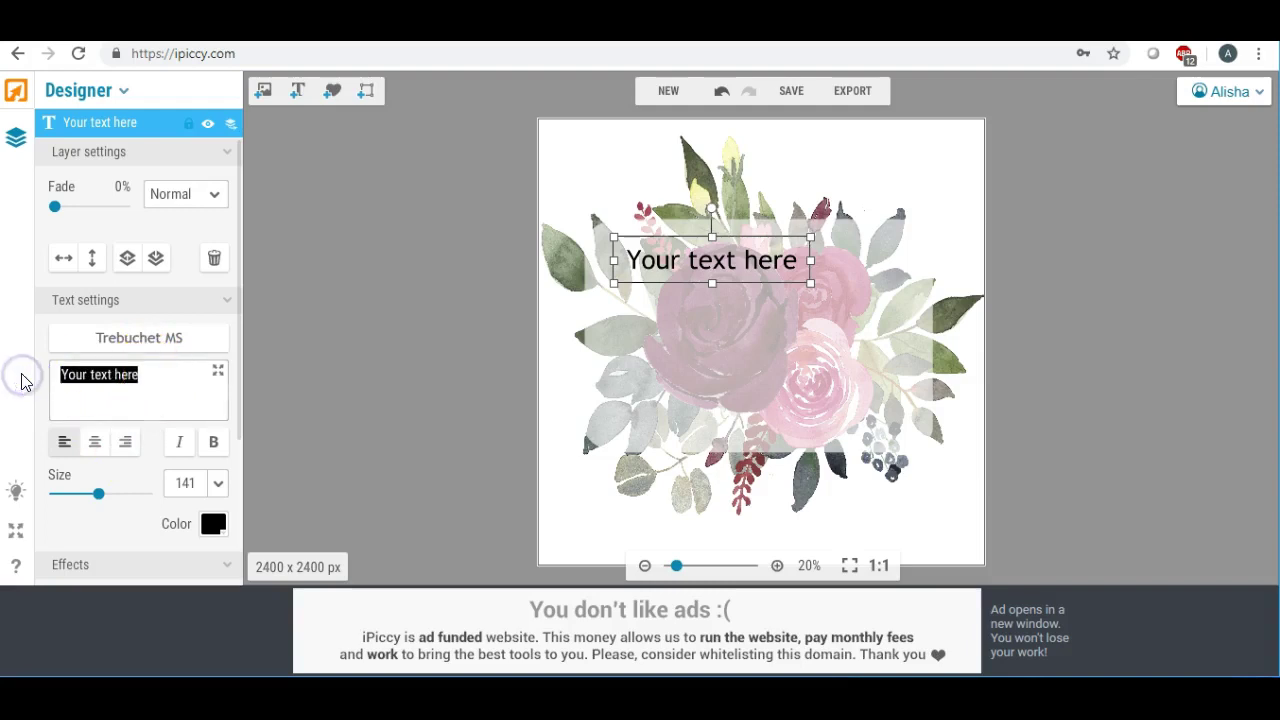
{"action": "type", "text": "You"}
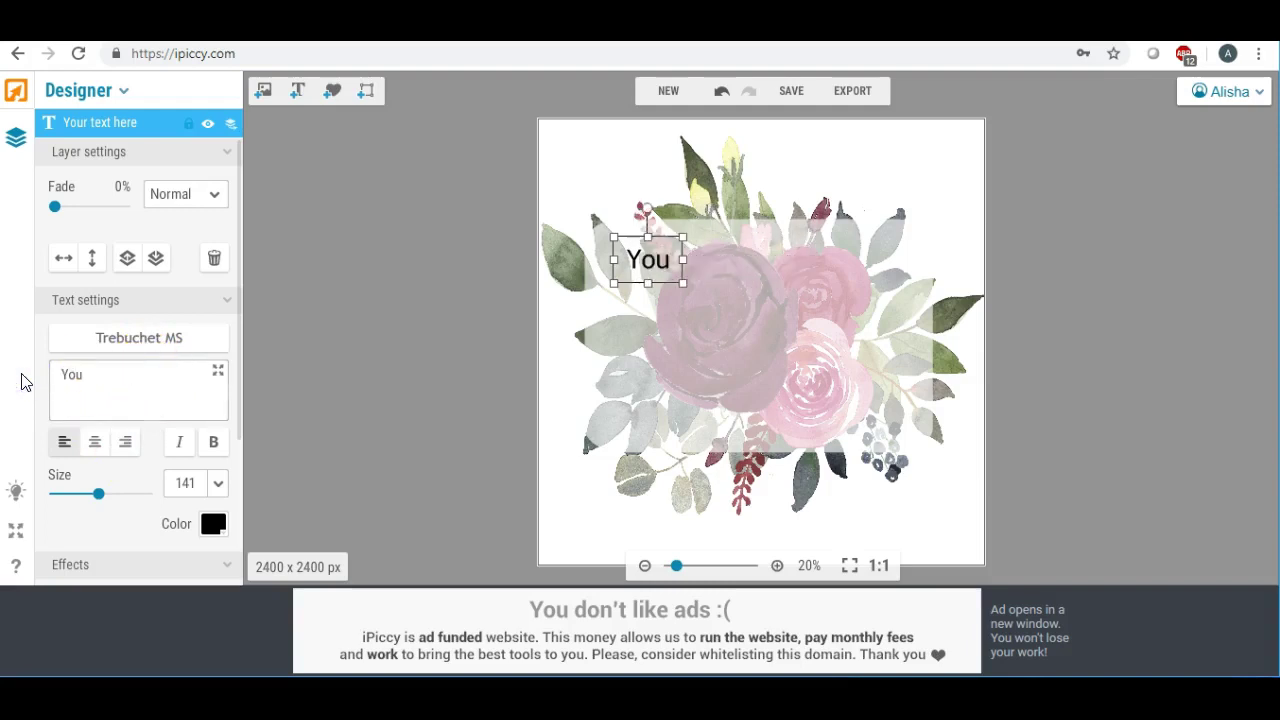
{"action": "type", "text": "r Crown "}
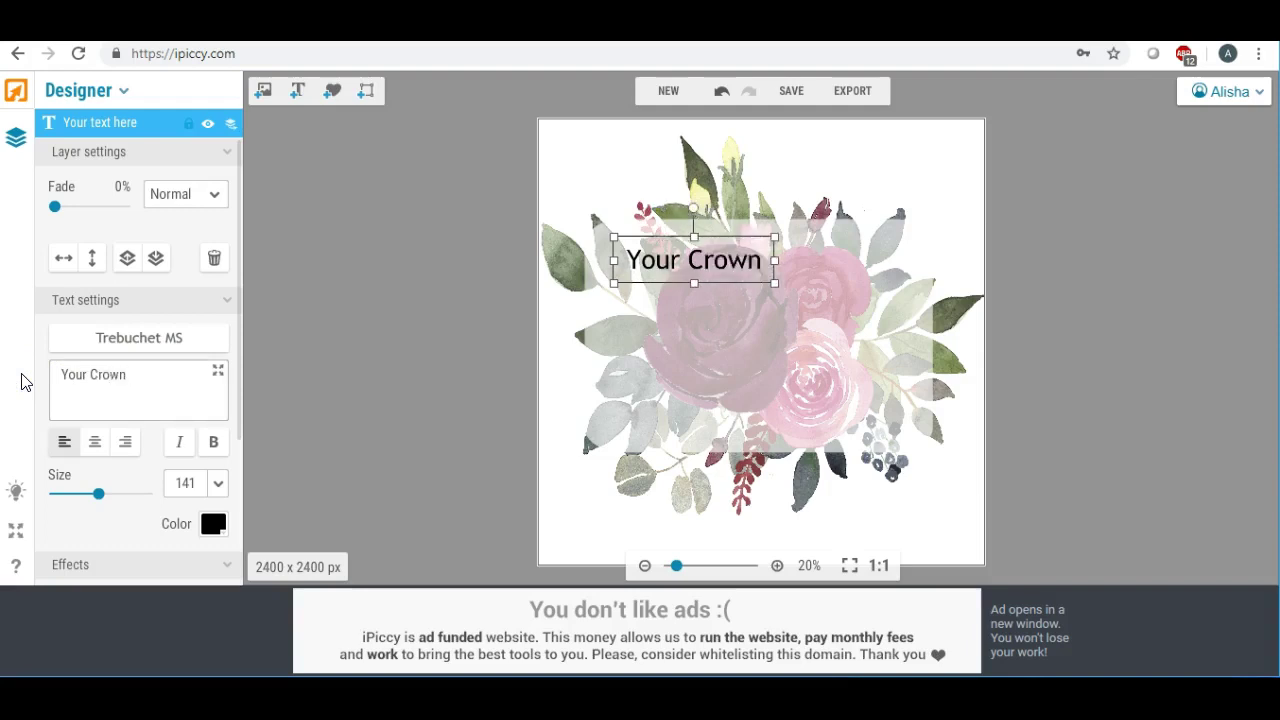
{"action": "type", "text": "has been"}
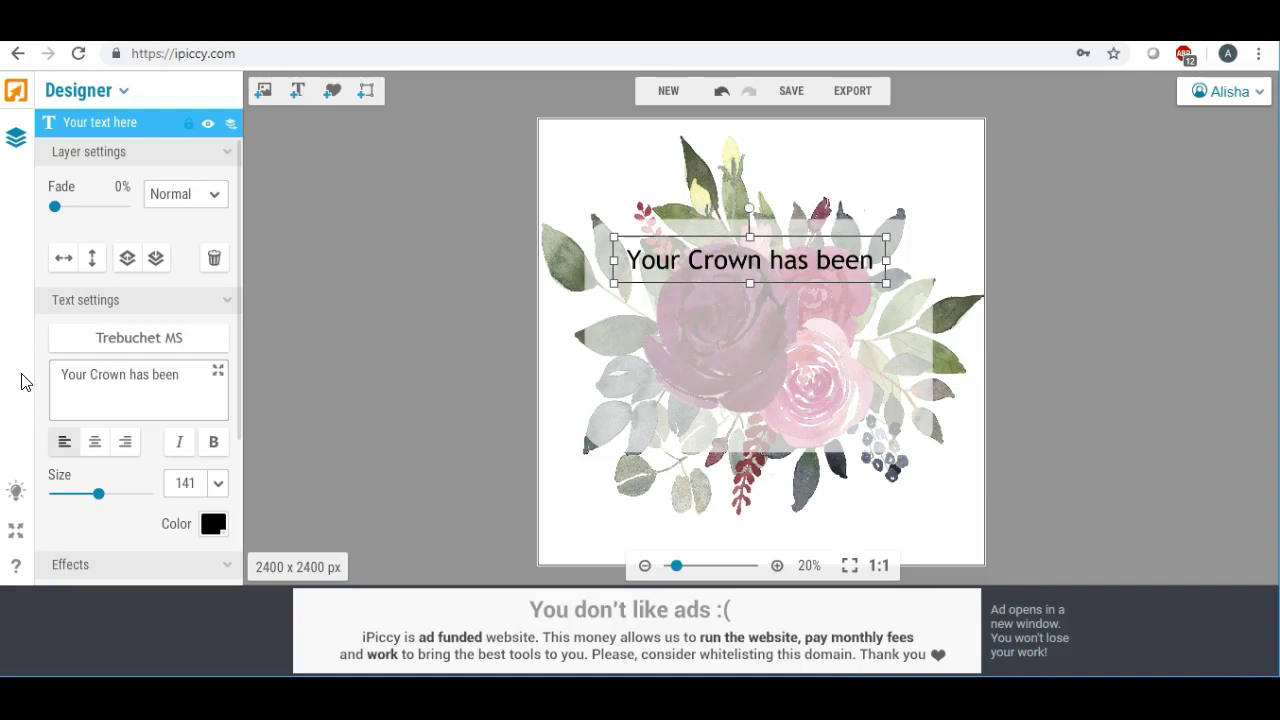
- Continue the quote on three more lines reading "bought & paid for", "all you must do is" and "put it on"
{"action": "key", "text": "Return"}
{"action": "type", "text": "bought"}
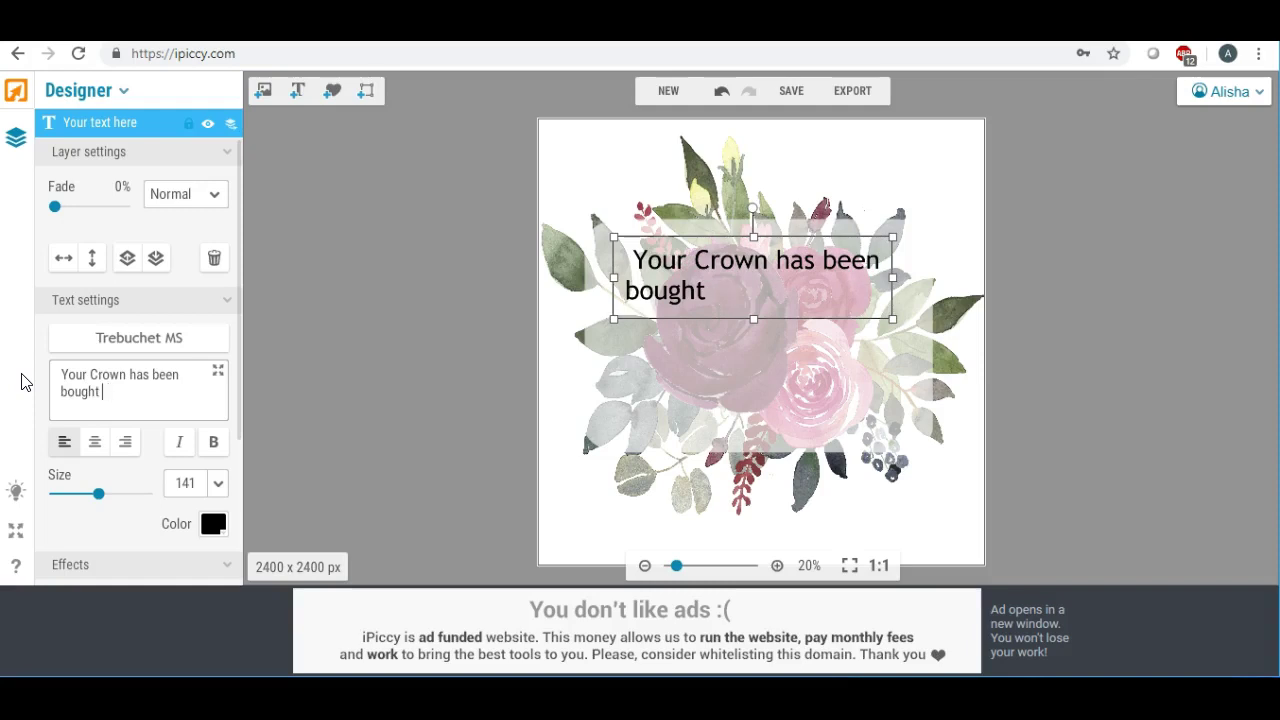
{"action": "type", "text": " & paid for "}
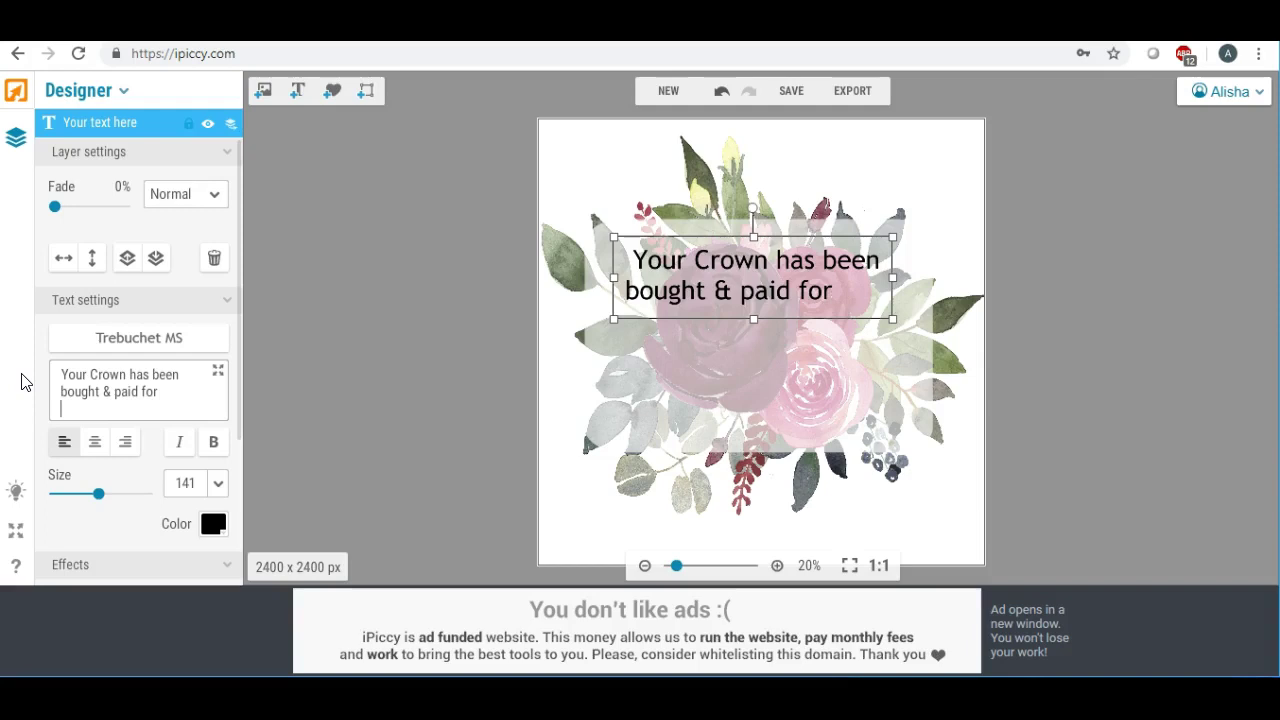
{"action": "type", "text": "all you must do"}
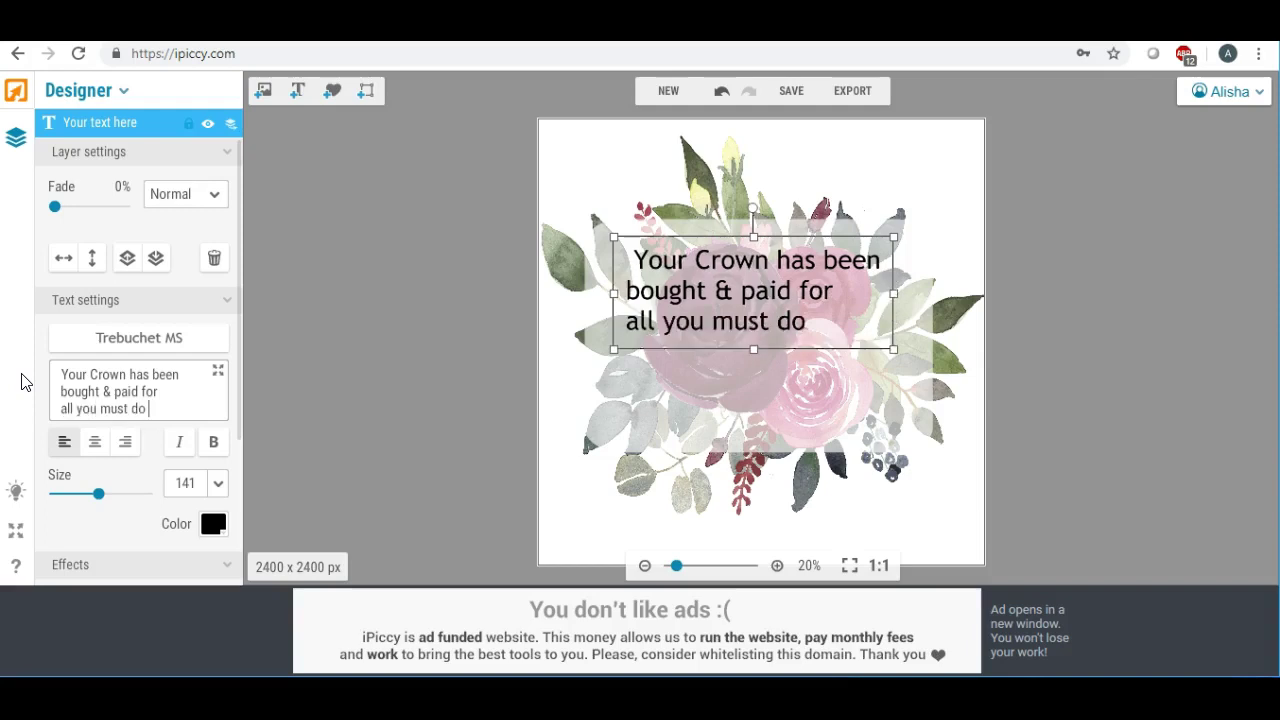
{"action": "type", "text": " is"}
{"action": "key", "text": "Return"}
{"action": "type", "text": "put it on"}
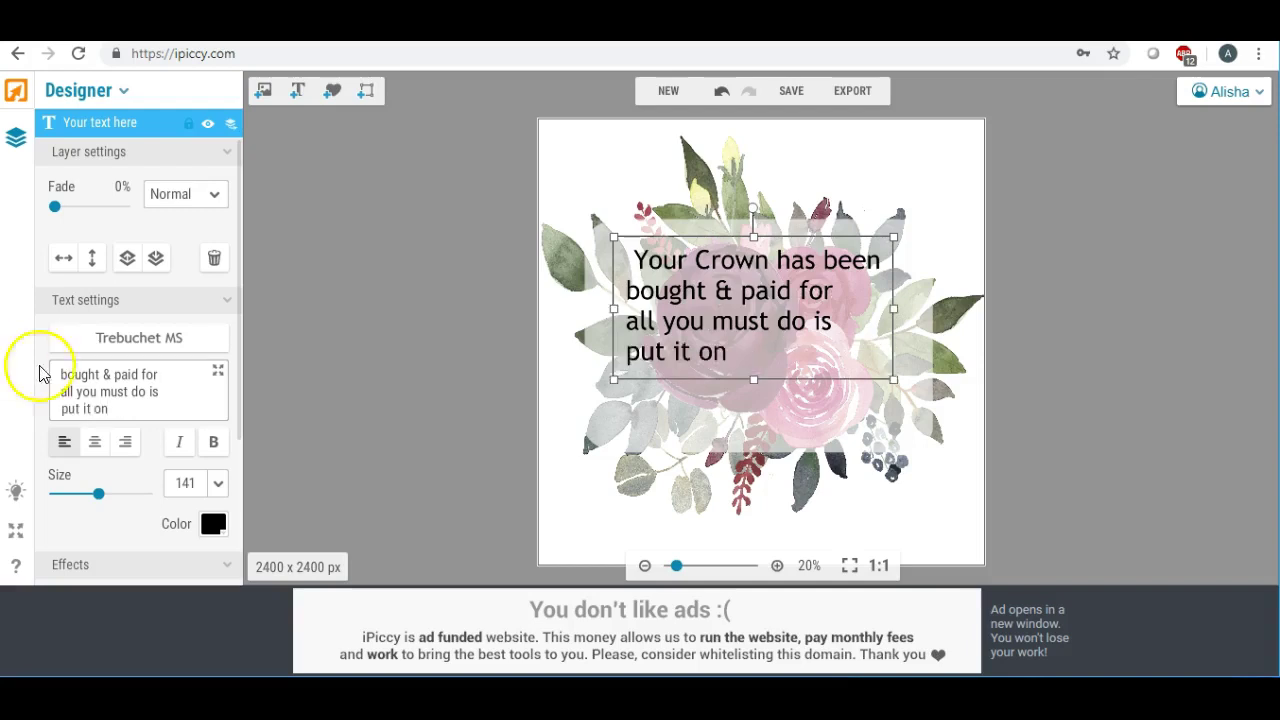
- Centre-align the quote, shift it slightly down over the roses, and browse the local fonts for a new typeface
{"action": "left_click", "coordinate": [95, 441]}
{"action": "left_click_drag", "start_coordinate": [694, 286], "coordinate": [696, 302]}
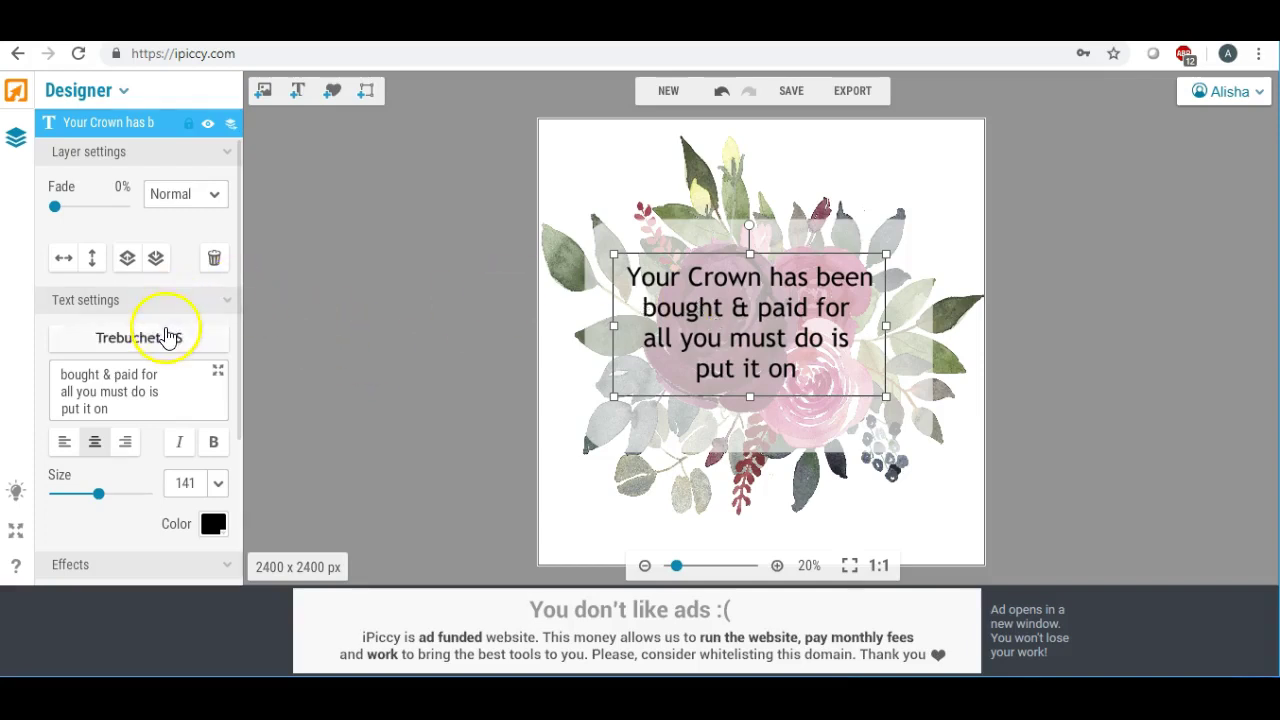
{"action": "left_click", "coordinate": [165, 337]}
{"action": "left_click", "coordinate": [188, 158]}
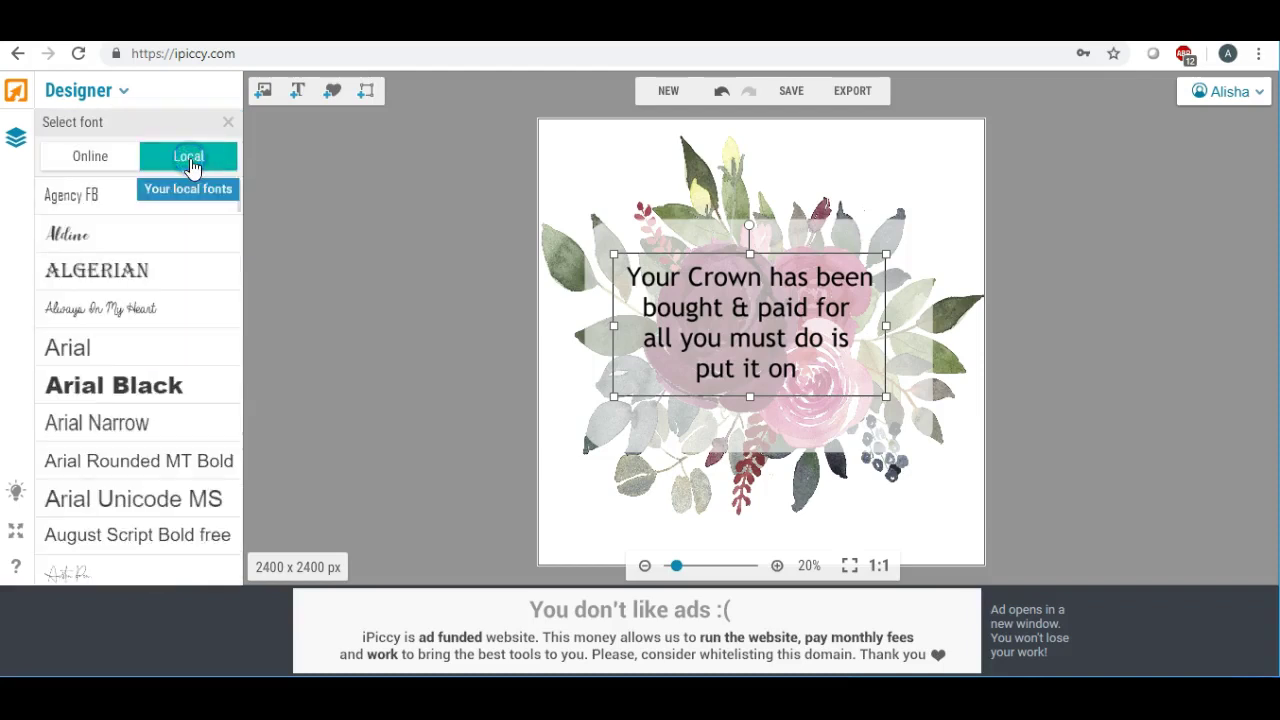
{"action": "scroll", "coordinate": [188, 260], "scroll_direction": "down", "scroll_amount": 5}
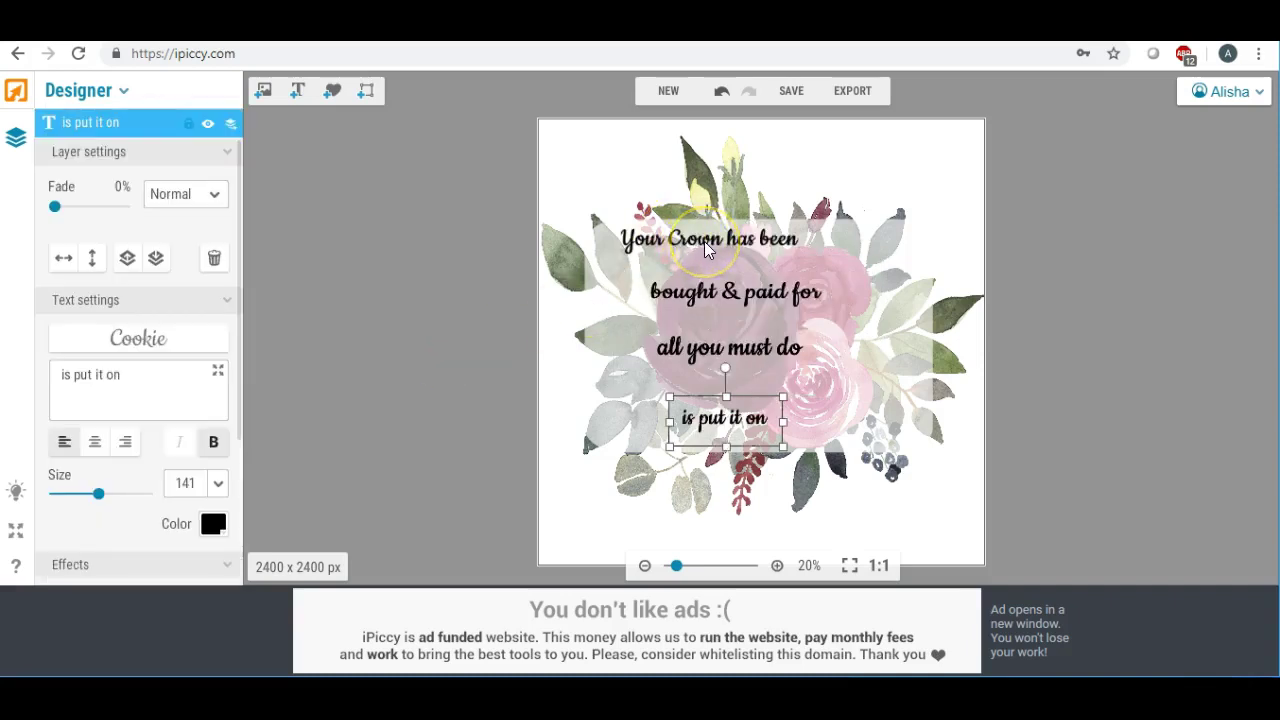
- Move the "all you must do" and "bought & paid for" lines lower, leaving room beneath the first line
{"action": "left_click", "coordinate": [697, 240]}
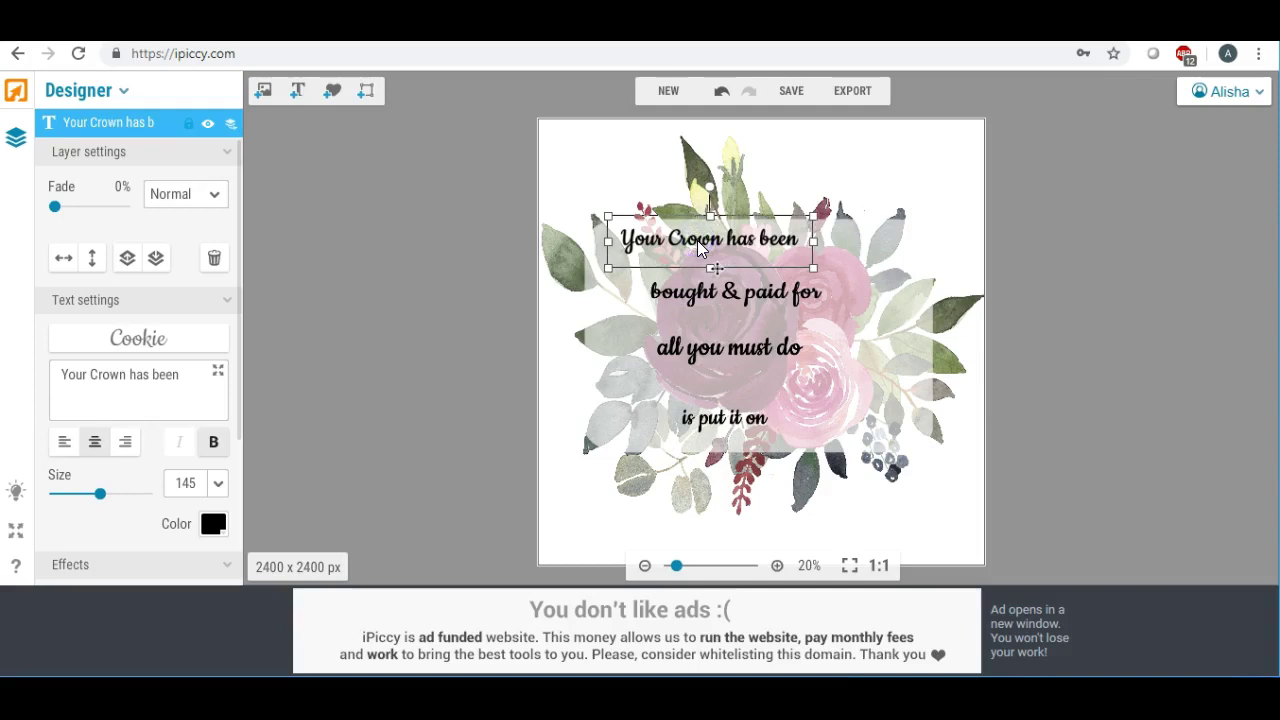
{"action": "left_click_drag", "start_coordinate": [707, 285], "coordinate": [706, 297]}
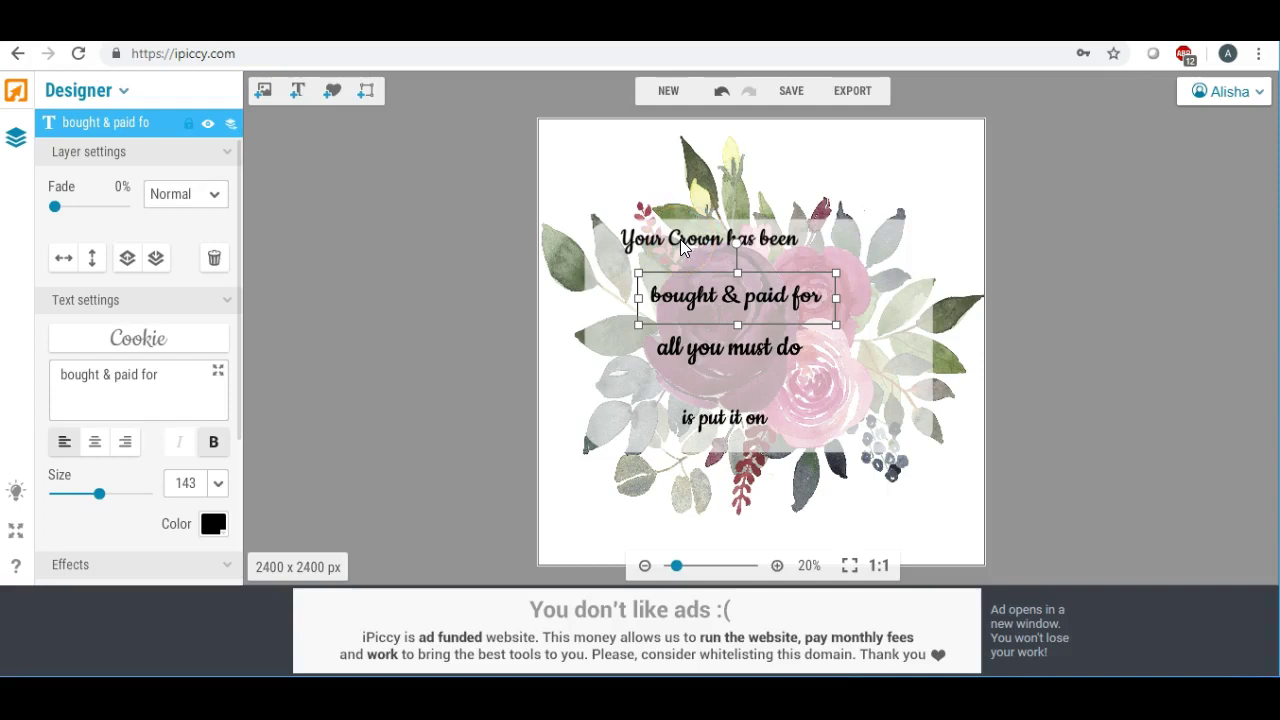
{"action": "left_click_drag", "start_coordinate": [703, 351], "coordinate": [705, 389]}
{"action": "left_click_drag", "start_coordinate": [716, 300], "coordinate": [724, 357]}
- Enlarge the "Your Crown has been" line to size 216 and place it centrally near the white rectangle's upper edge
{"action": "left_click", "coordinate": [716, 240]}
{"action": "left_click_drag", "start_coordinate": [813, 270], "coordinate": [850, 288]}
{"action": "left_click_drag", "start_coordinate": [766, 243], "coordinate": [800, 255]}
- Set the "bought & paid for" line to size 216 and place it directly beneath "Your Crown has been"
{"action": "left_click", "coordinate": [766, 328]}
{"action": "left_click_drag", "start_coordinate": [843, 388], "coordinate": [918, 399]}
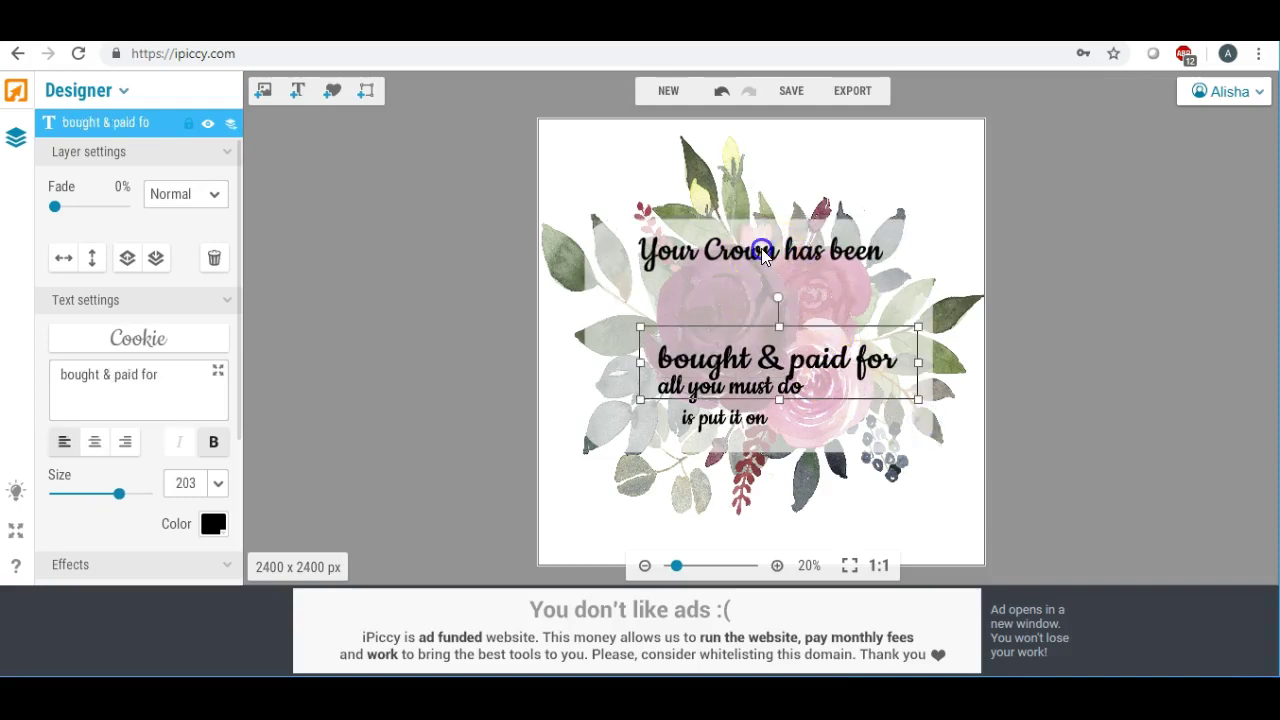
{"action": "left_click", "coordinate": [763, 255]}
{"action": "left_click", "coordinate": [766, 355]}
{"action": "left_click_drag", "start_coordinate": [211, 487], "coordinate": [155, 484]}
{"action": "type", "text": "216"}
{"action": "mouse_move", "coordinate": [697, 368]}
{"action": "left_mouse_down"}
{"action": "mouse_move", "coordinate": [694, 309]}
{"action": "mouse_move", "coordinate": [682, 382]}
{"action": "left_mouse_up"}
{"action": "left_click_drag", "start_coordinate": [795, 353], "coordinate": [789, 291]}
- Set the "all you must do" line to size 216 and centre it beneath "bought & paid for"
{"action": "left_click", "coordinate": [735, 416]}
{"action": "left_click", "coordinate": [643, 418]}
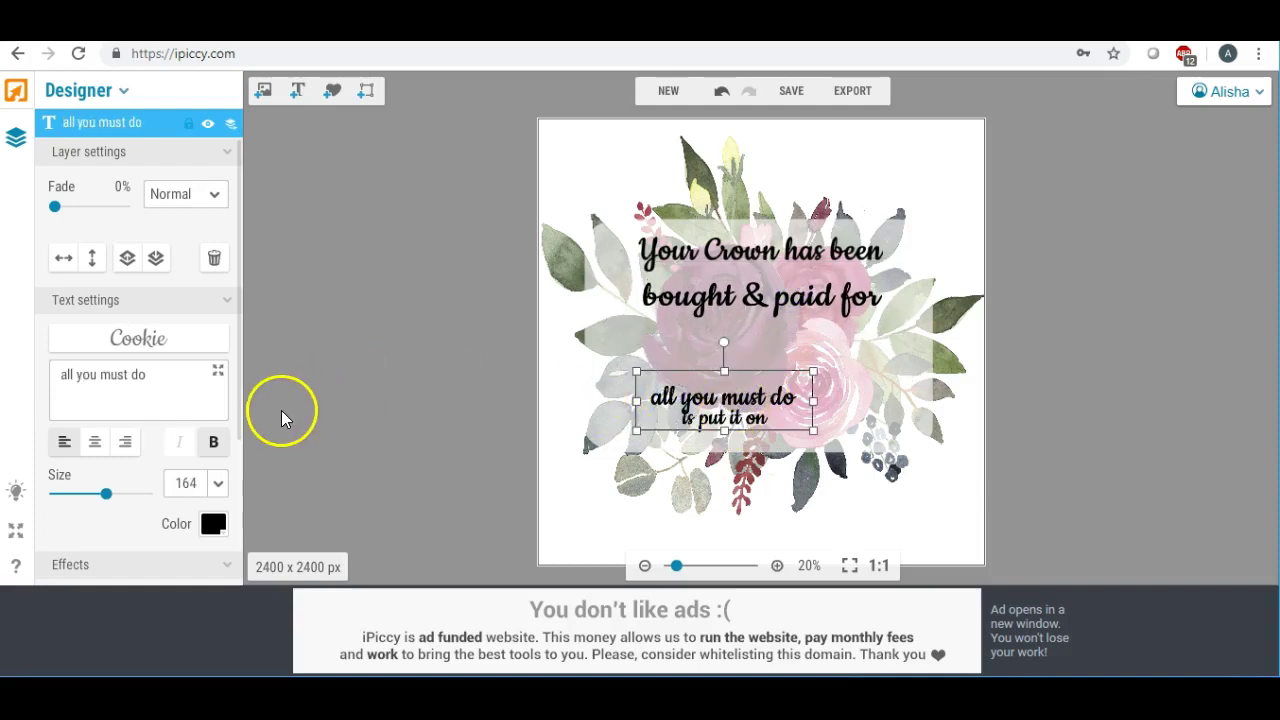
{"action": "double_click", "coordinate": [188, 484]}
{"action": "type", "text": "216"}
{"action": "key", "text": "Return"}
{"action": "left_click_drag", "start_coordinate": [698, 372], "coordinate": [778, 312]}
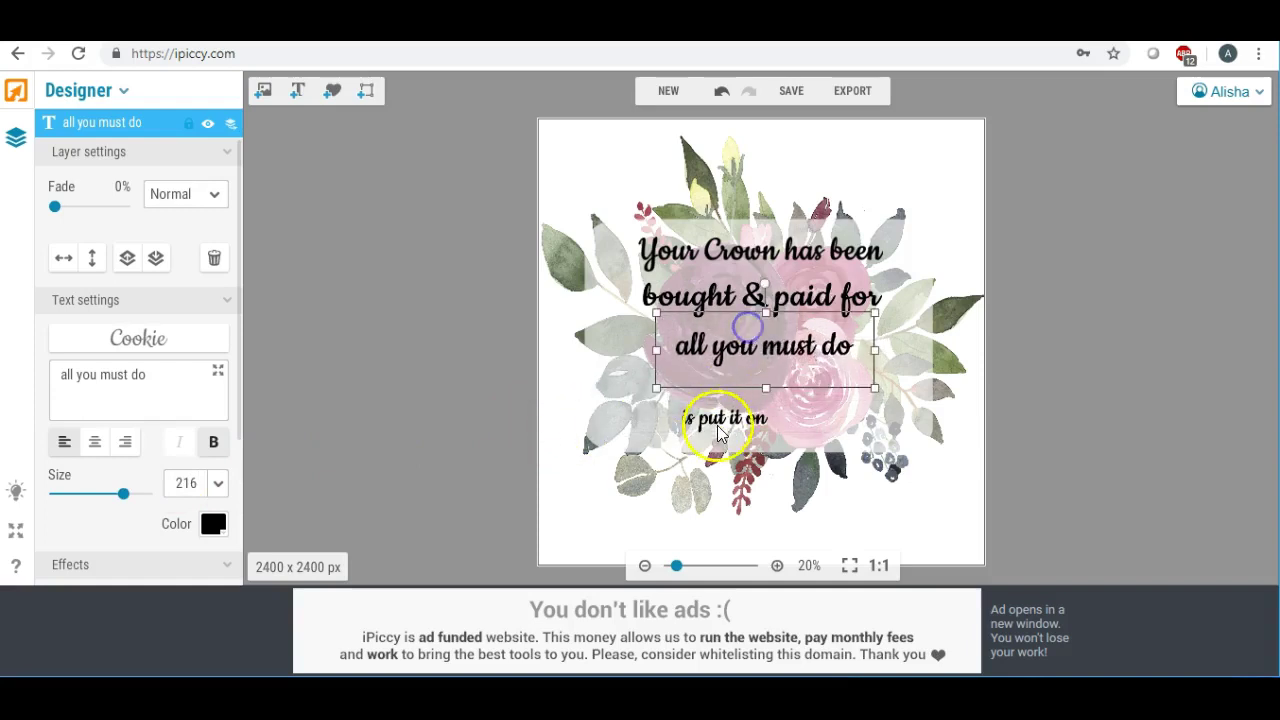
- Set the "is put it on" line to size 216 and move it up closer to "all you must do"
{"action": "left_click", "coordinate": [718, 425]}
{"action": "double_click", "coordinate": [168, 483]}
{"action": "type", "text": "216"}
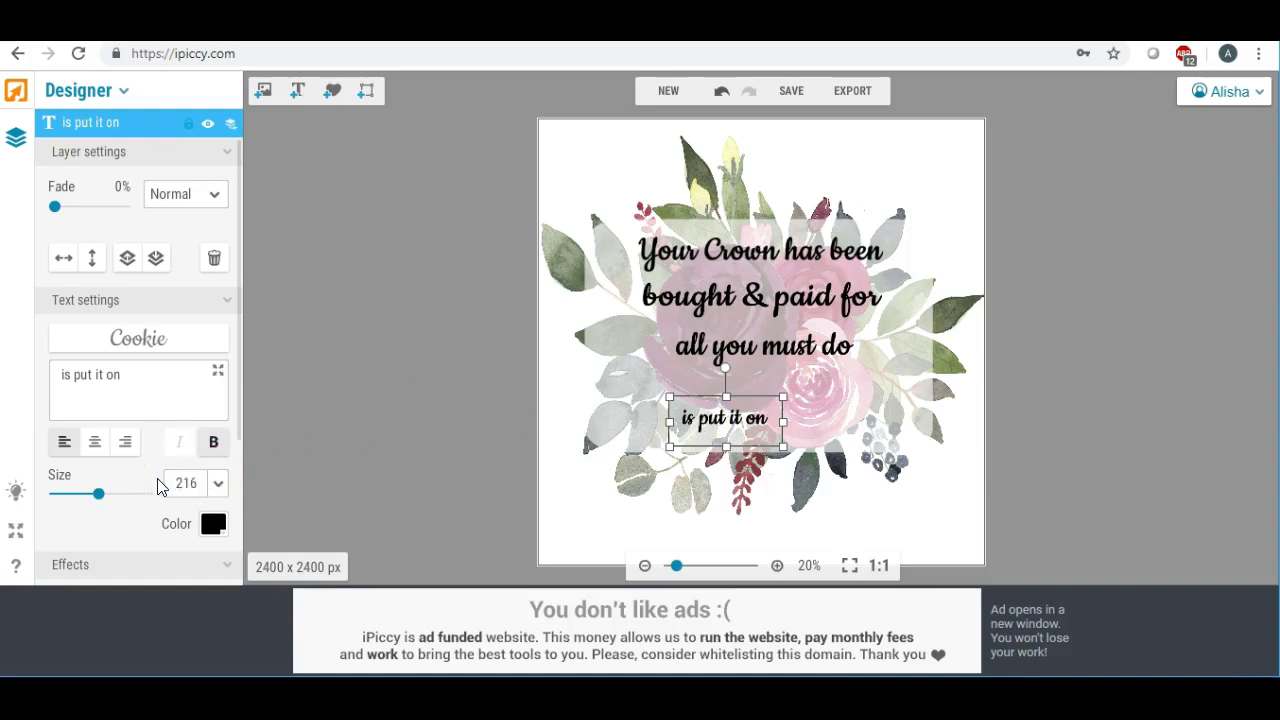
{"action": "key", "text": "Return"}
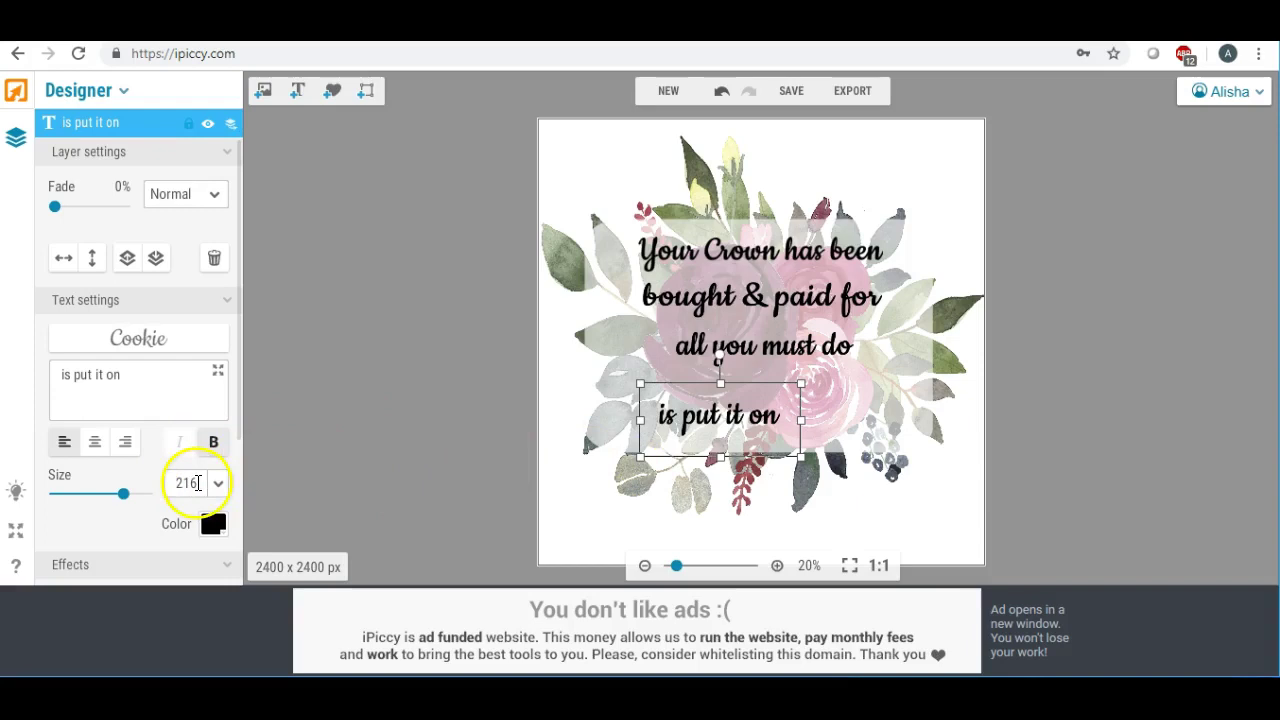
{"action": "left_click_drag", "start_coordinate": [726, 426], "coordinate": [735, 415]}
{"action": "left_click", "coordinate": [735, 414]}
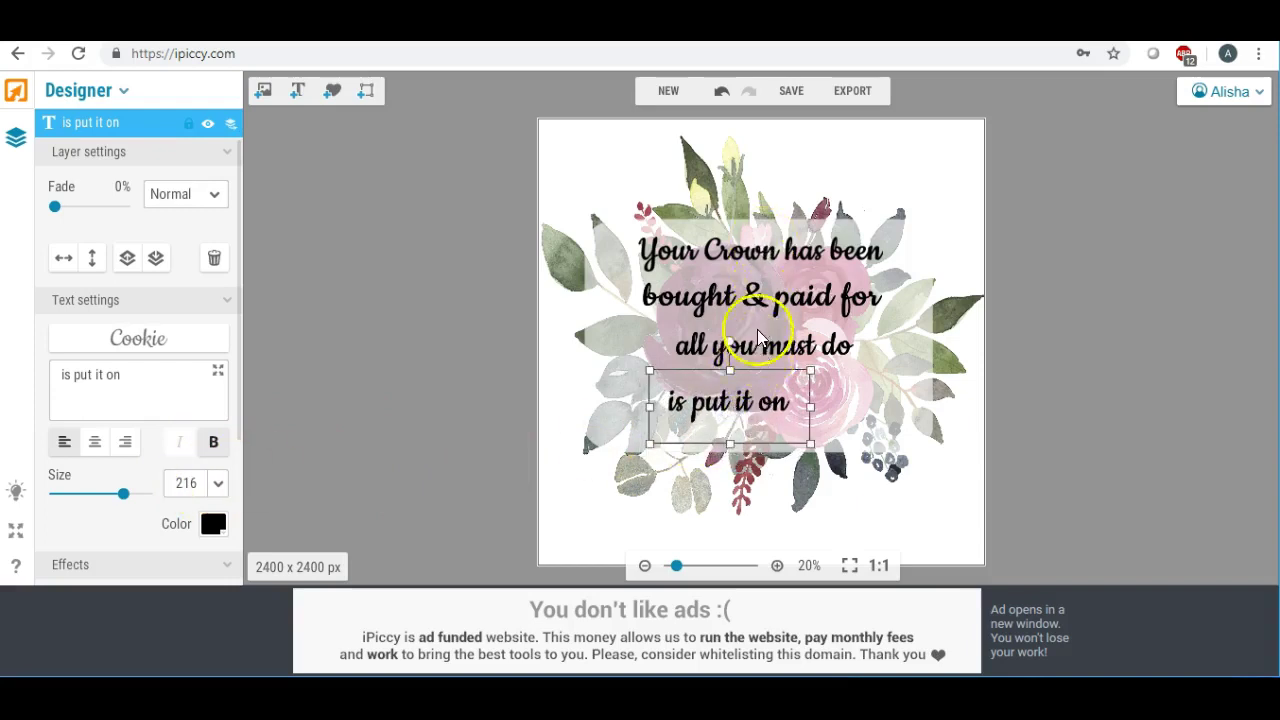
- Reposition the four text lines into a tight, evenly spaced stack centred on the white rectangle
{"action": "left_click", "coordinate": [759, 298]}
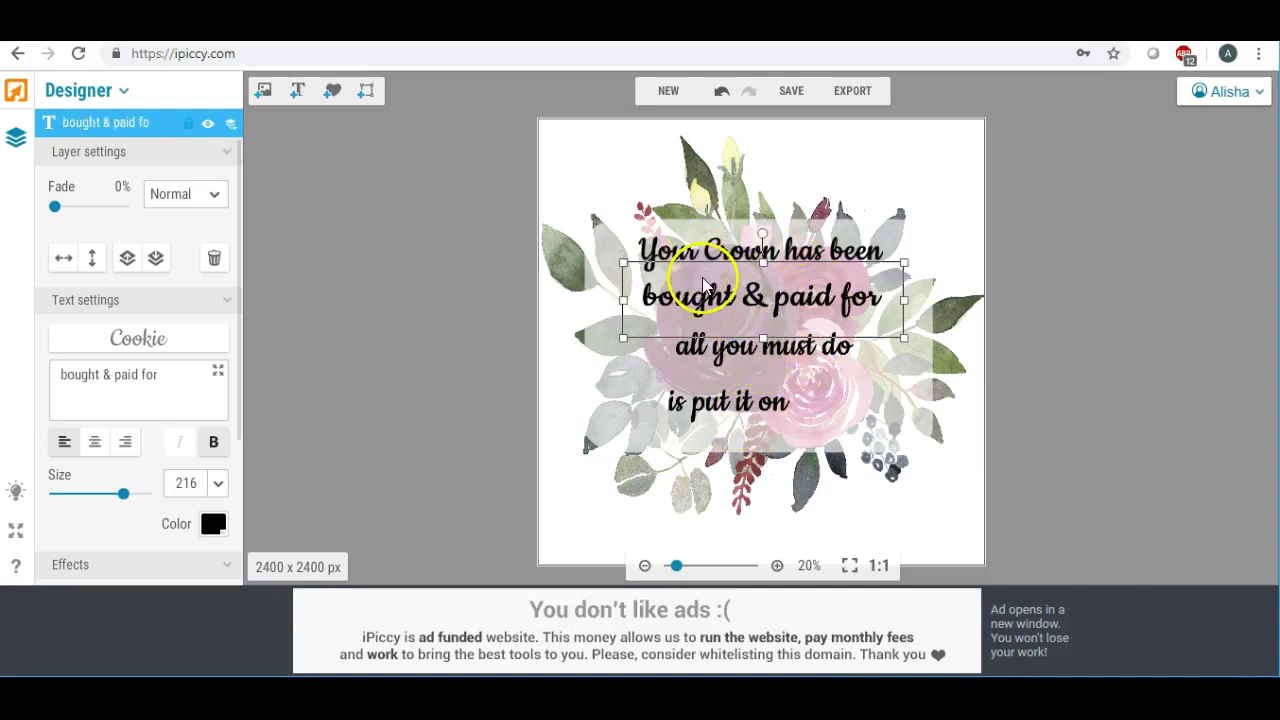
{"action": "left_click_drag", "start_coordinate": [734, 410], "coordinate": [751, 365]}
{"action": "left_click", "coordinate": [752, 358]}
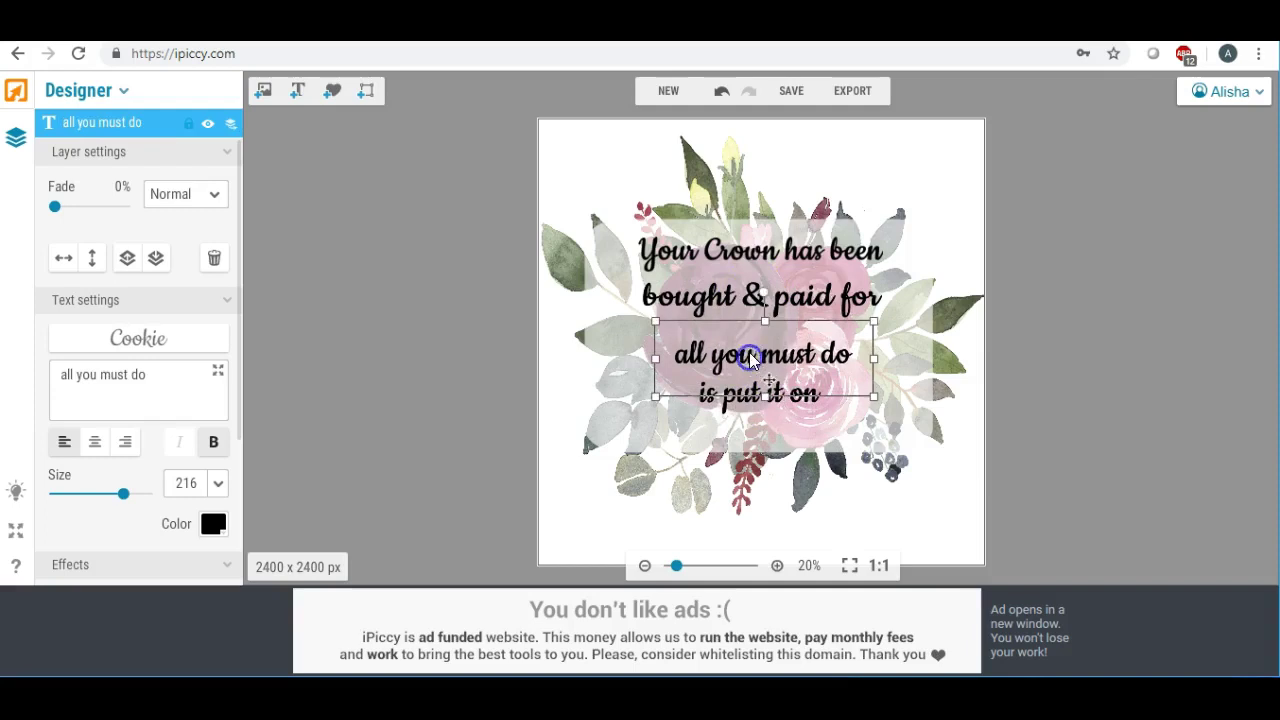
{"action": "left_click_drag", "start_coordinate": [738, 299], "coordinate": [738, 318]}
{"action": "left_click_drag", "start_coordinate": [726, 256], "coordinate": [728, 276]}
{"action": "left_click", "coordinate": [472, 294]}
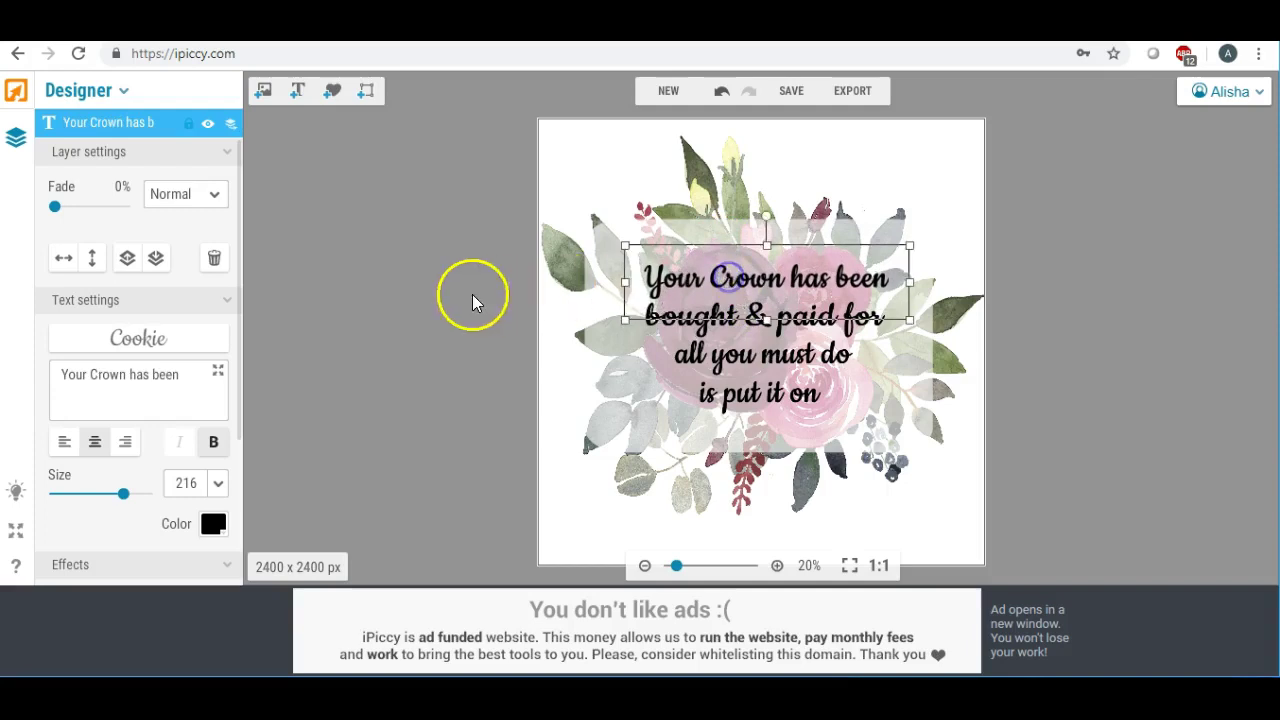
- Shrink the "bought & paid for" line to size 197, recentre it between its neighbouring lines, and leave all layers deselected
{"action": "left_click", "coordinate": [758, 309]}
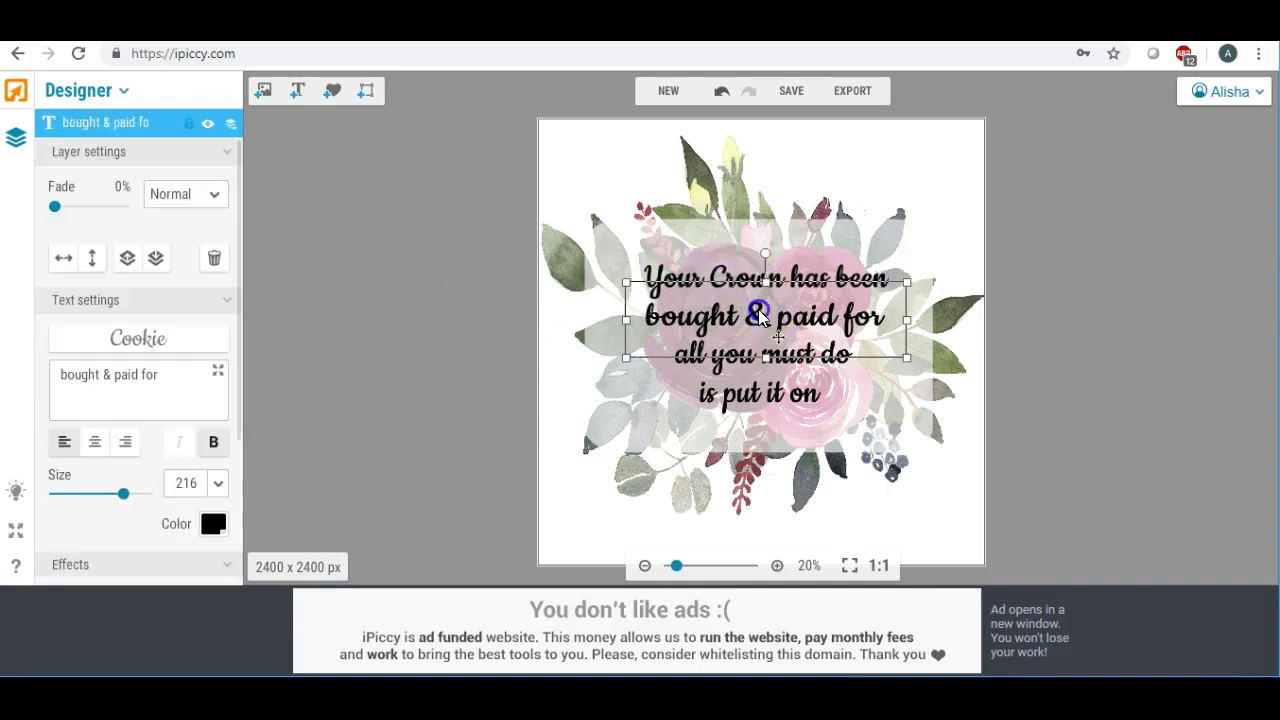
{"action": "double_click", "coordinate": [203, 485]}
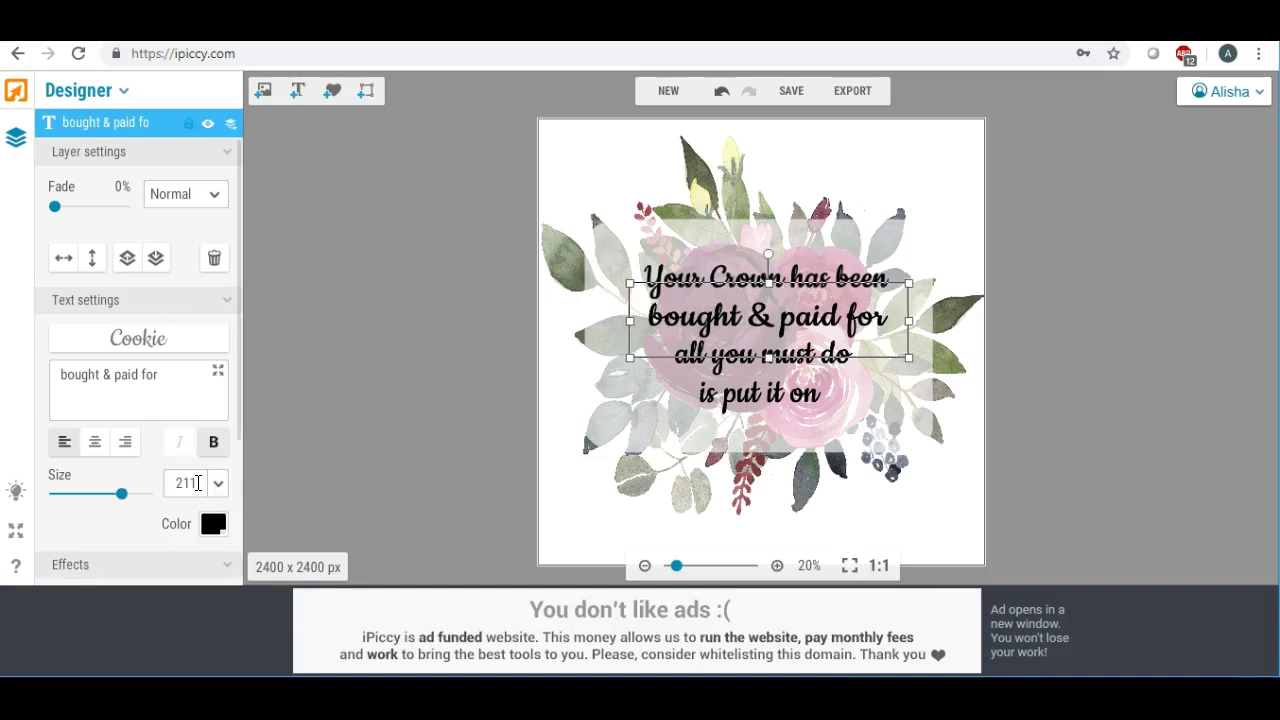
{"action": "left_click", "coordinate": [551, 401]}
{"action": "left_click", "coordinate": [712, 318]}
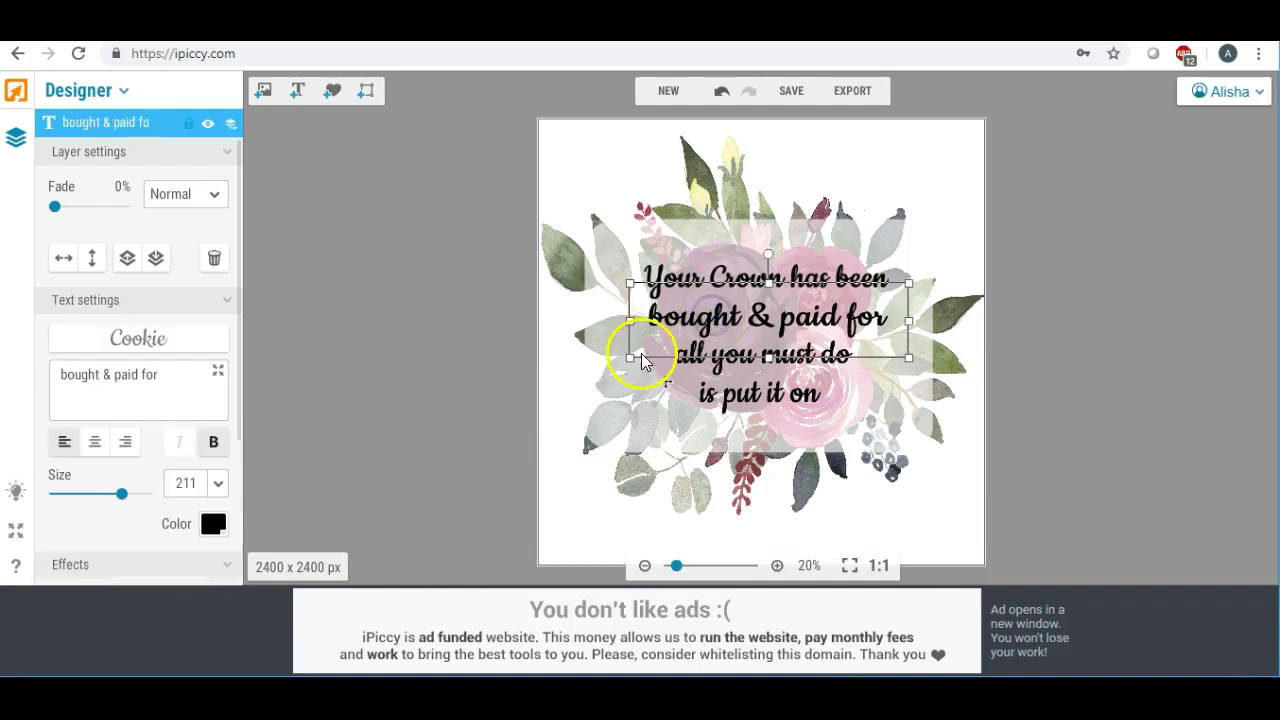
{"action": "left_click_drag", "start_coordinate": [631, 359], "coordinate": [760, 310]}
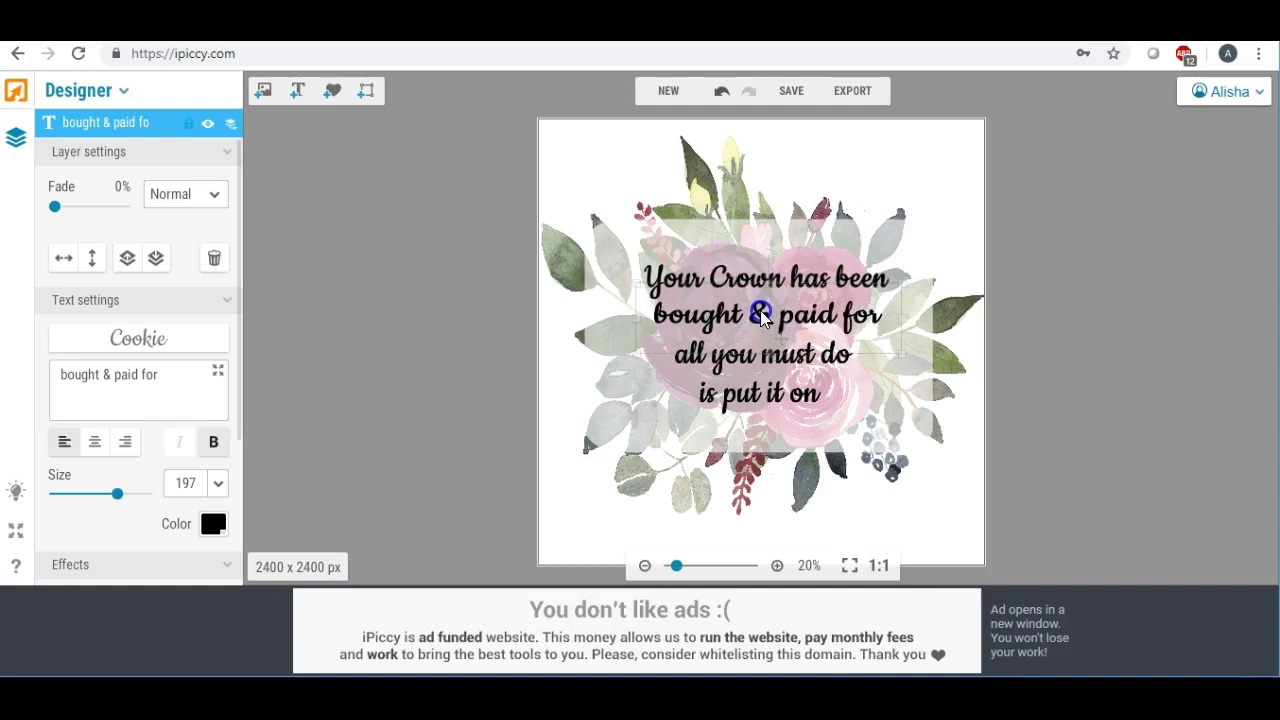
{"action": "left_click", "coordinate": [499, 398]}
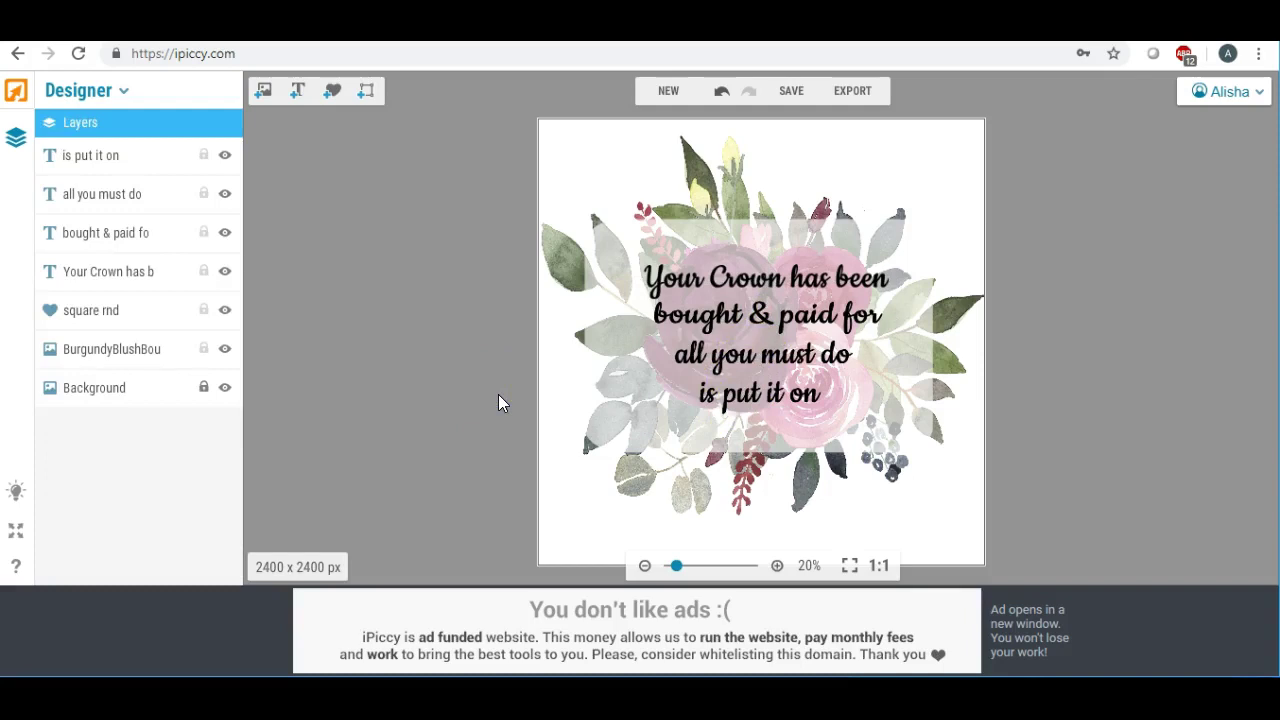
- Try dark red 660000 on the "Your Crown has been" line and copy its colour code
{"action": "left_click", "coordinate": [765, 278]}
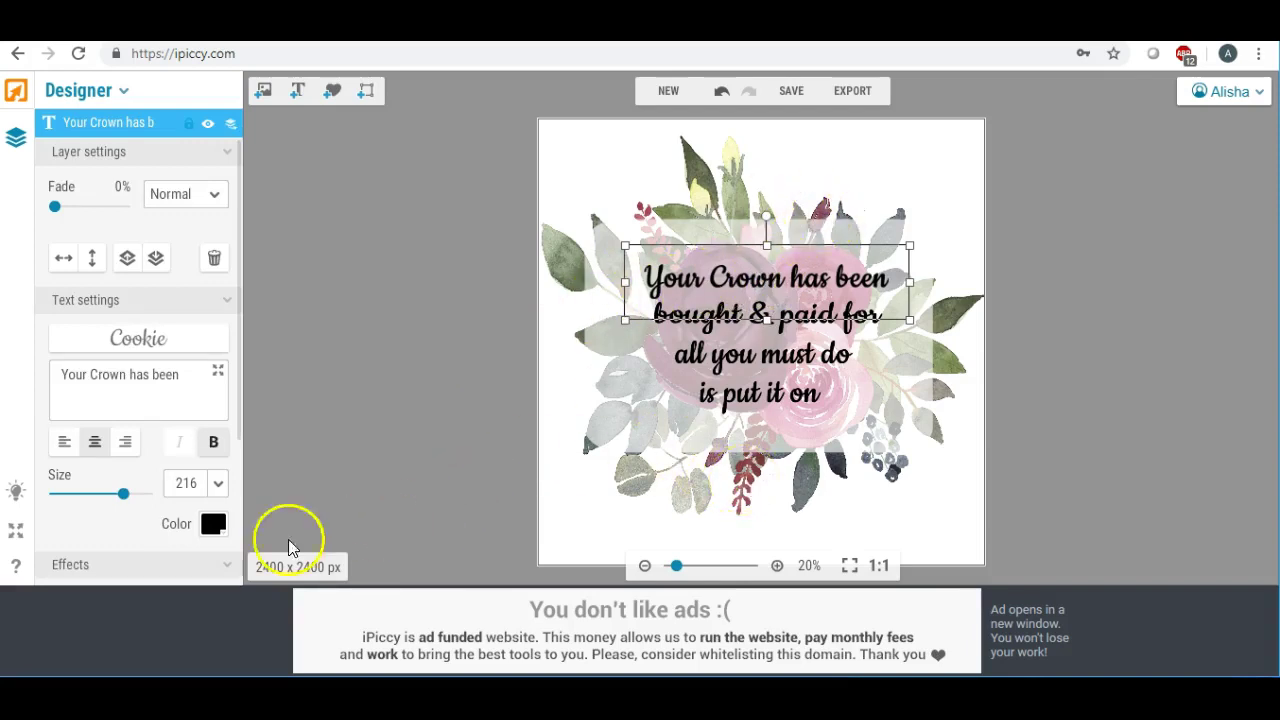
{"action": "left_click", "coordinate": [211, 528]}
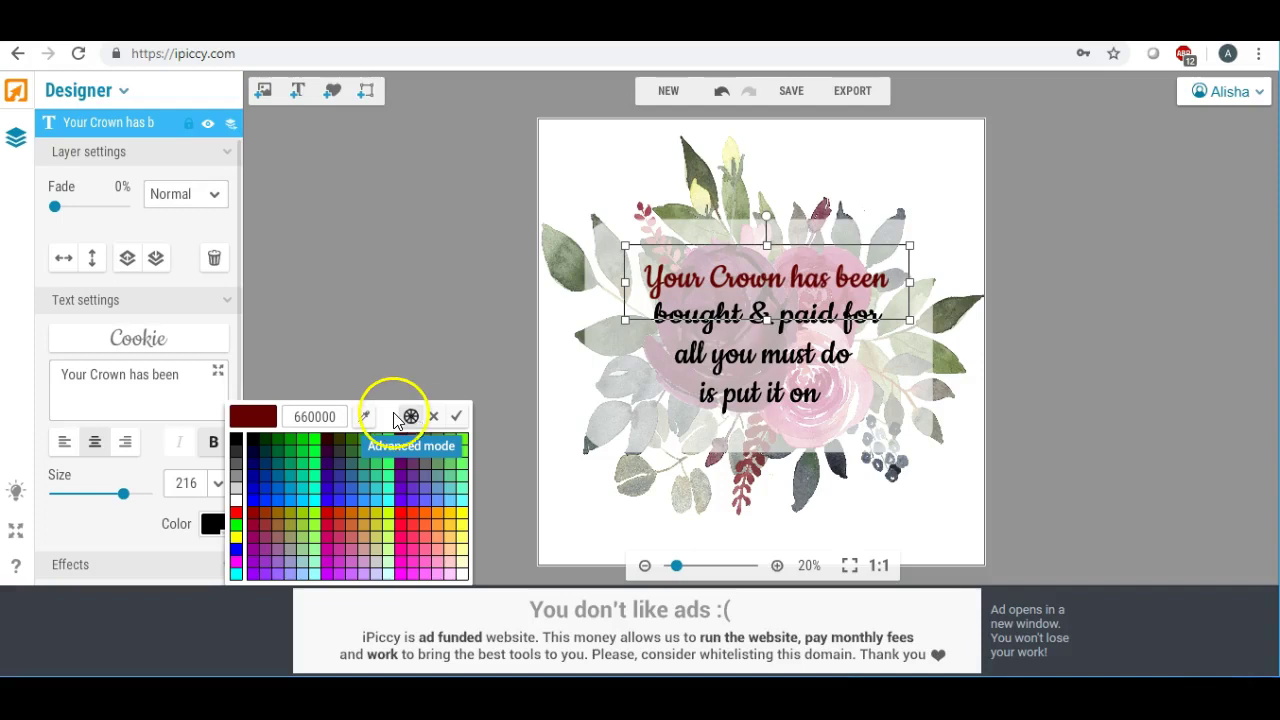
{"action": "left_click", "coordinate": [306, 416]}
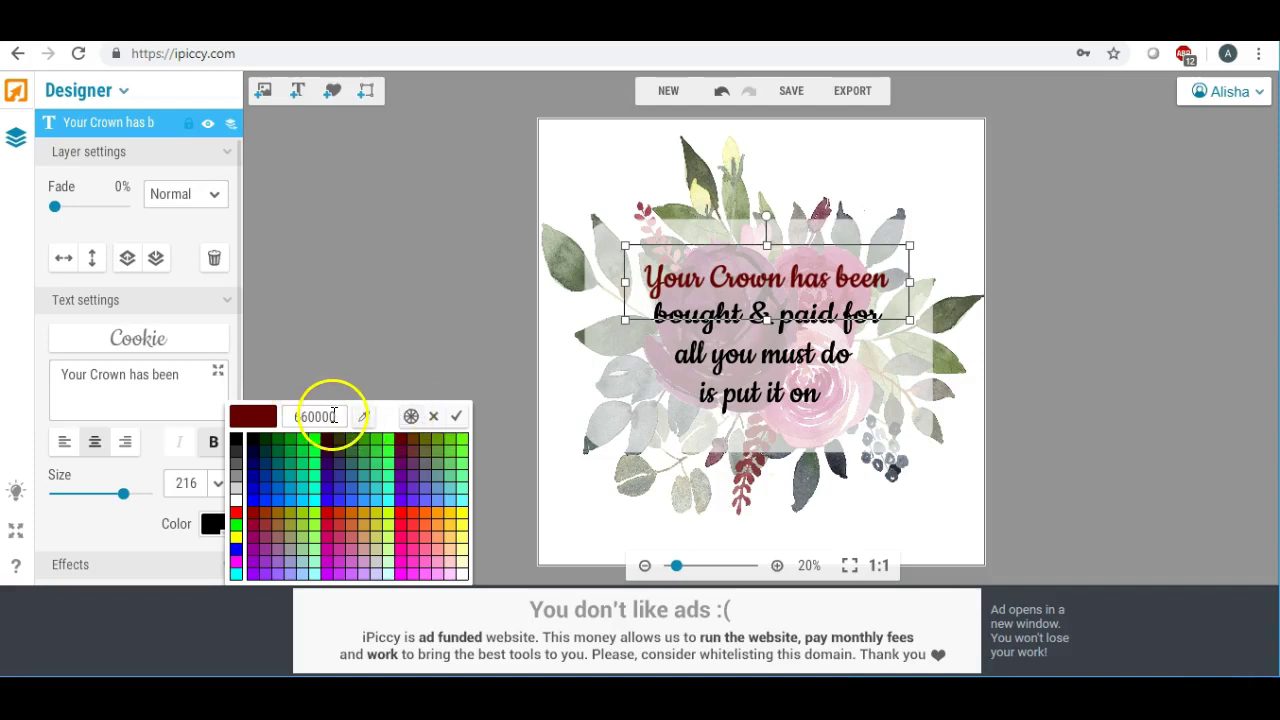
{"action": "left_click_drag", "start_coordinate": [340, 415], "coordinate": [269, 418]}
{"action": "key", "text": "ctrl+c"}
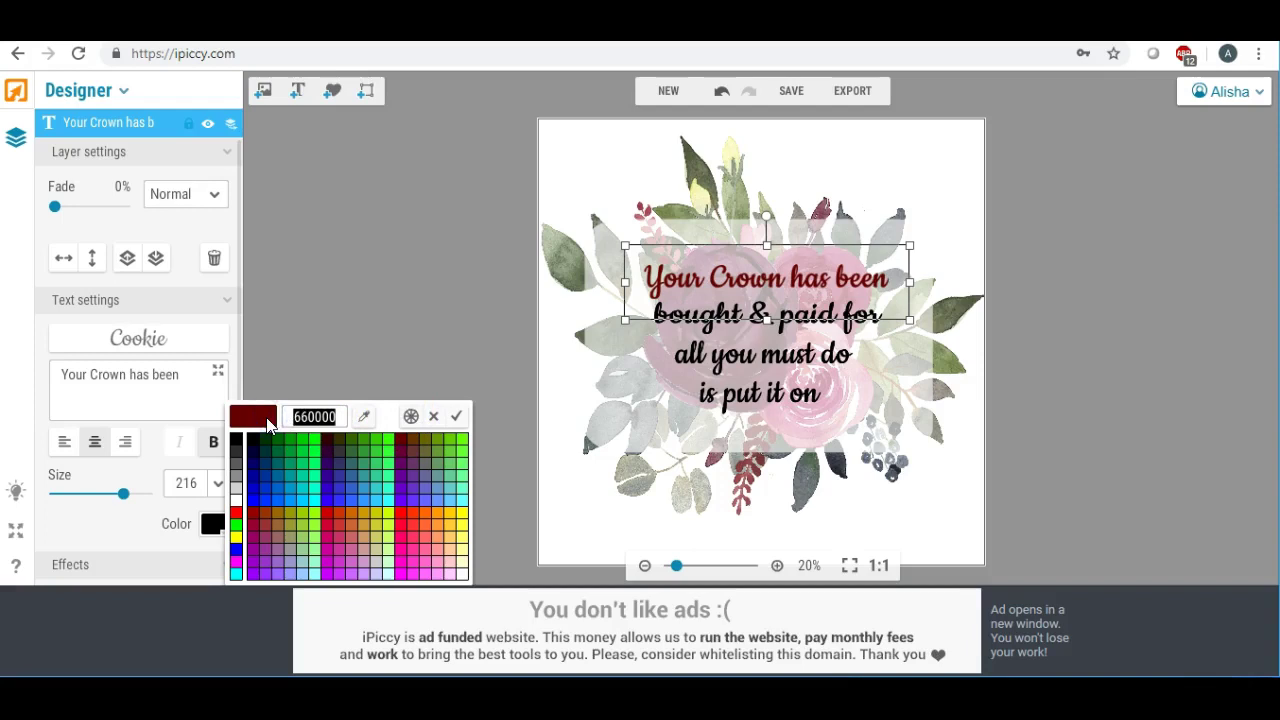
{"action": "left_click", "coordinate": [268, 425]}
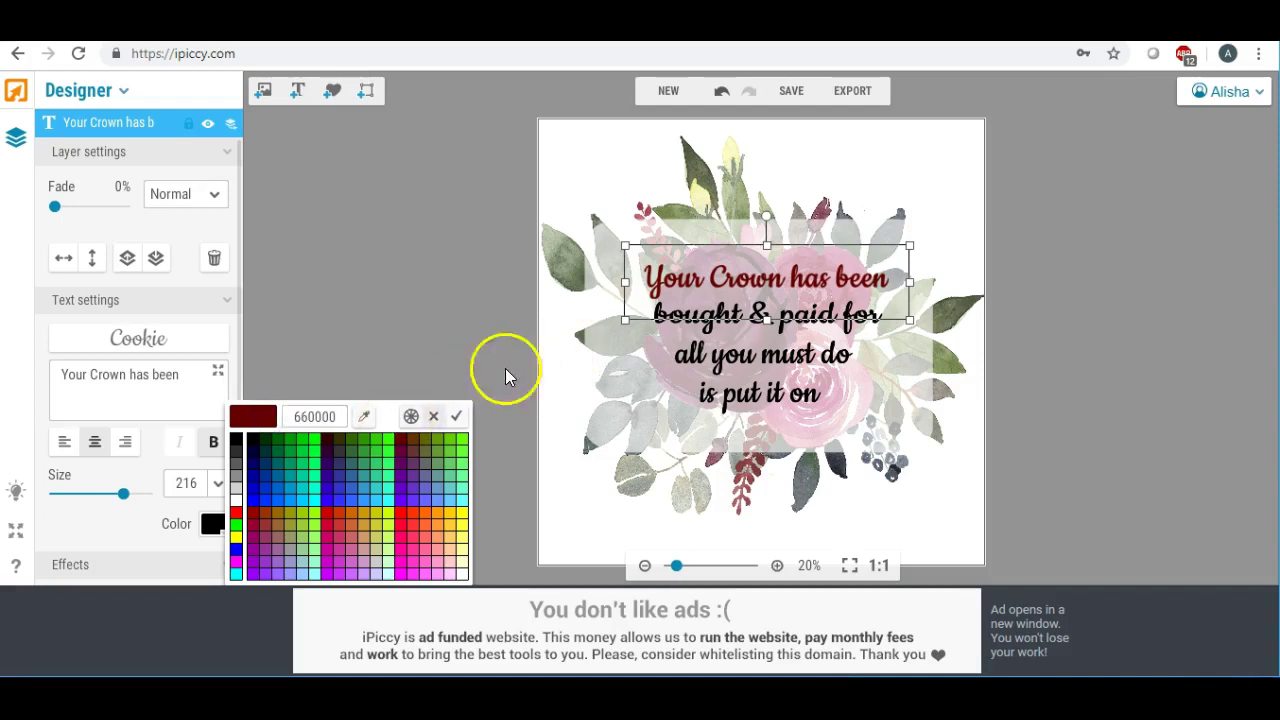
- Apply dark red 660000 to the "Your Crown has been" line using the copied colour code
{"action": "left_click", "coordinate": [410, 416]}
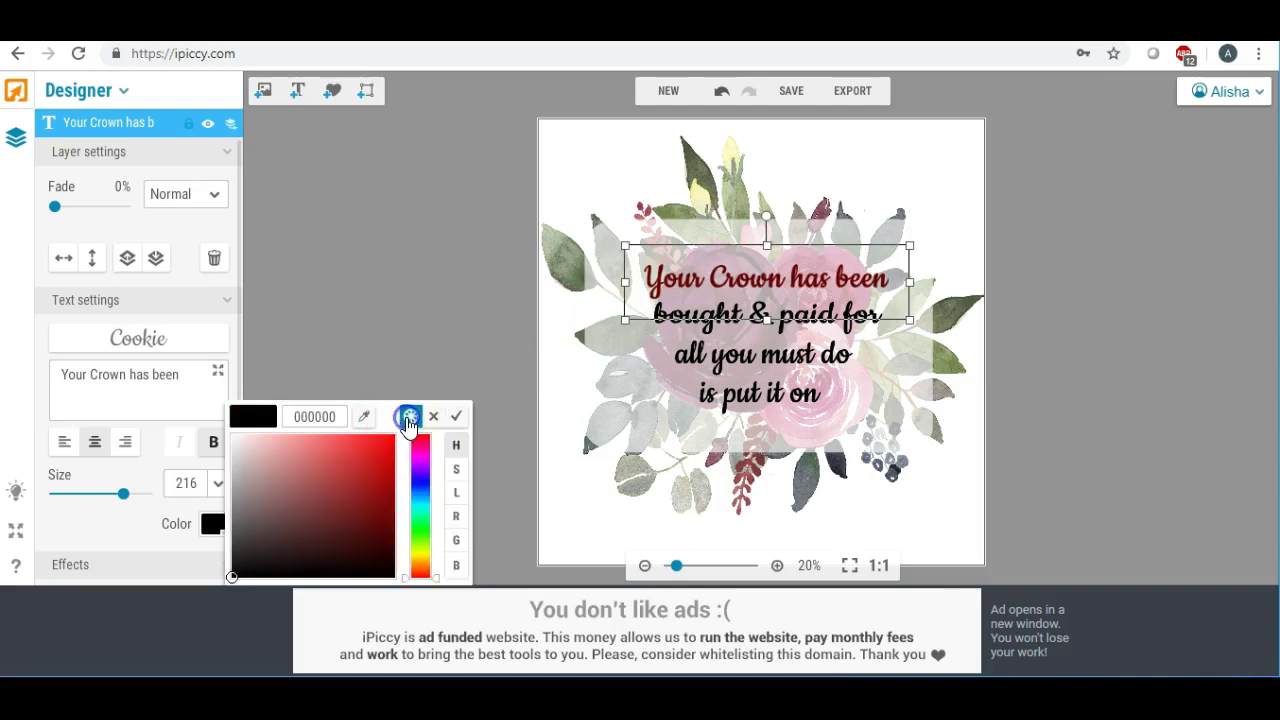
{"action": "mouse_move", "coordinate": [344, 500]}
{"action": "left_mouse_down"}
{"action": "mouse_move", "coordinate": [352, 508]}
{"action": "mouse_move", "coordinate": [333, 522]}
{"action": "mouse_move", "coordinate": [361, 537]}
{"action": "mouse_move", "coordinate": [341, 505]}
{"action": "mouse_move", "coordinate": [291, 509]}
{"action": "mouse_move", "coordinate": [305, 511]}
{"action": "left_mouse_up"}
{"action": "left_click", "coordinate": [300, 414]}
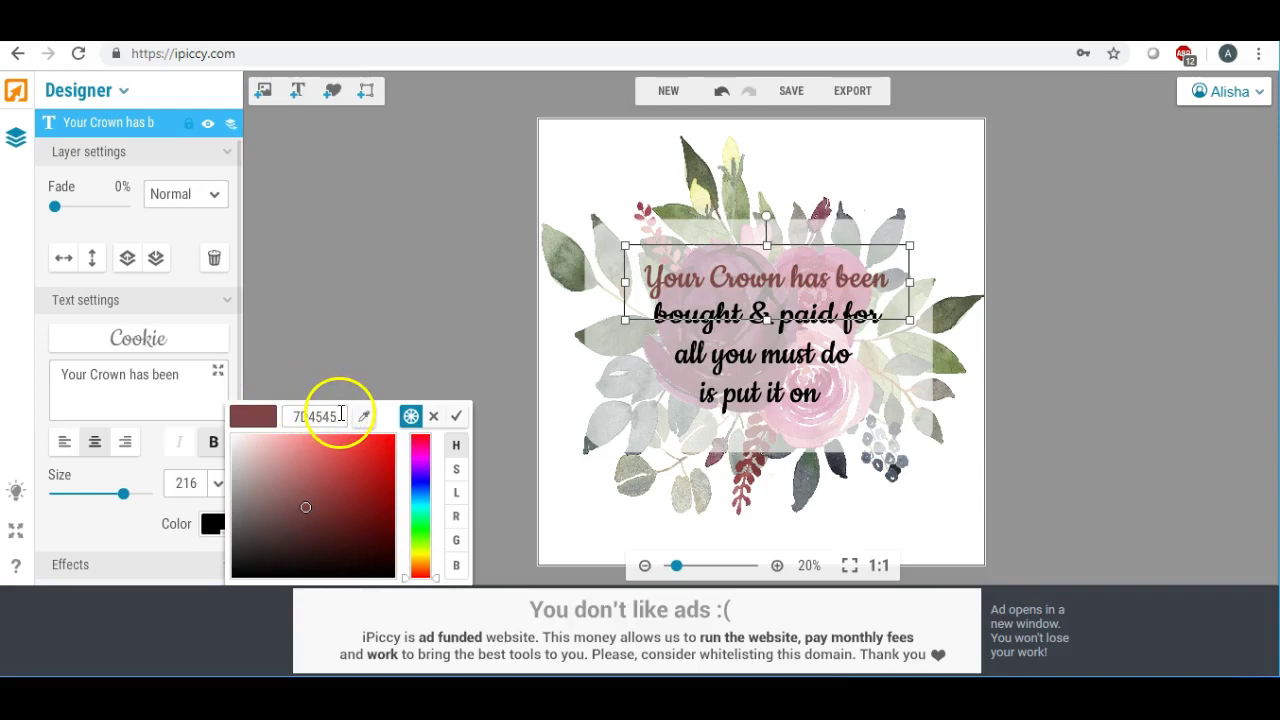
{"action": "left_click_drag", "start_coordinate": [341, 414], "coordinate": [284, 416]}
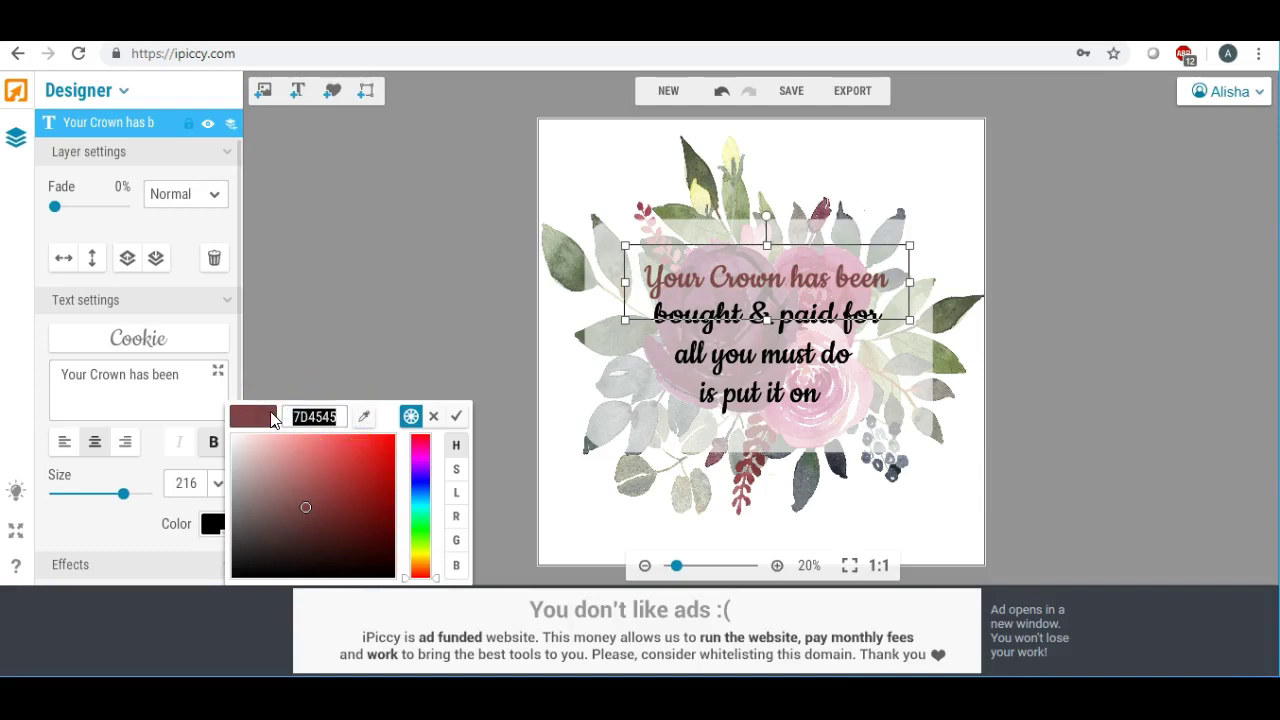
{"action": "key", "text": "ctrl+v"}
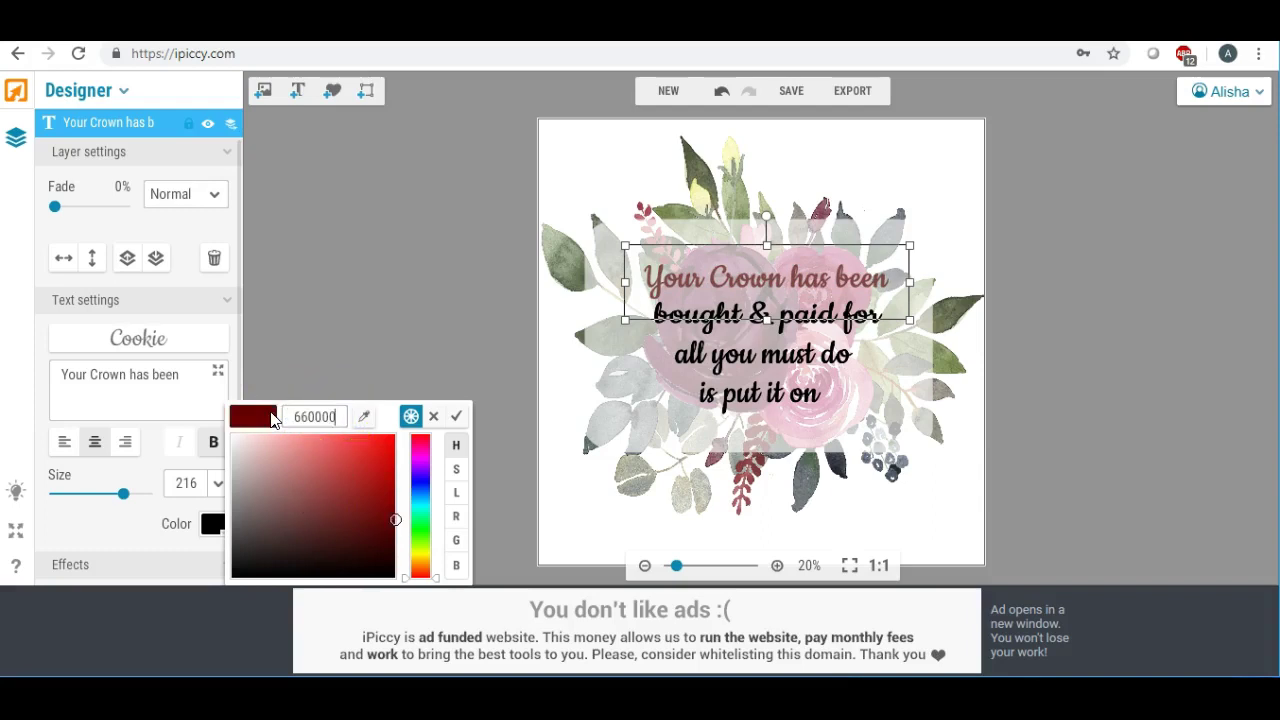
{"action": "left_click", "coordinate": [271, 419]}
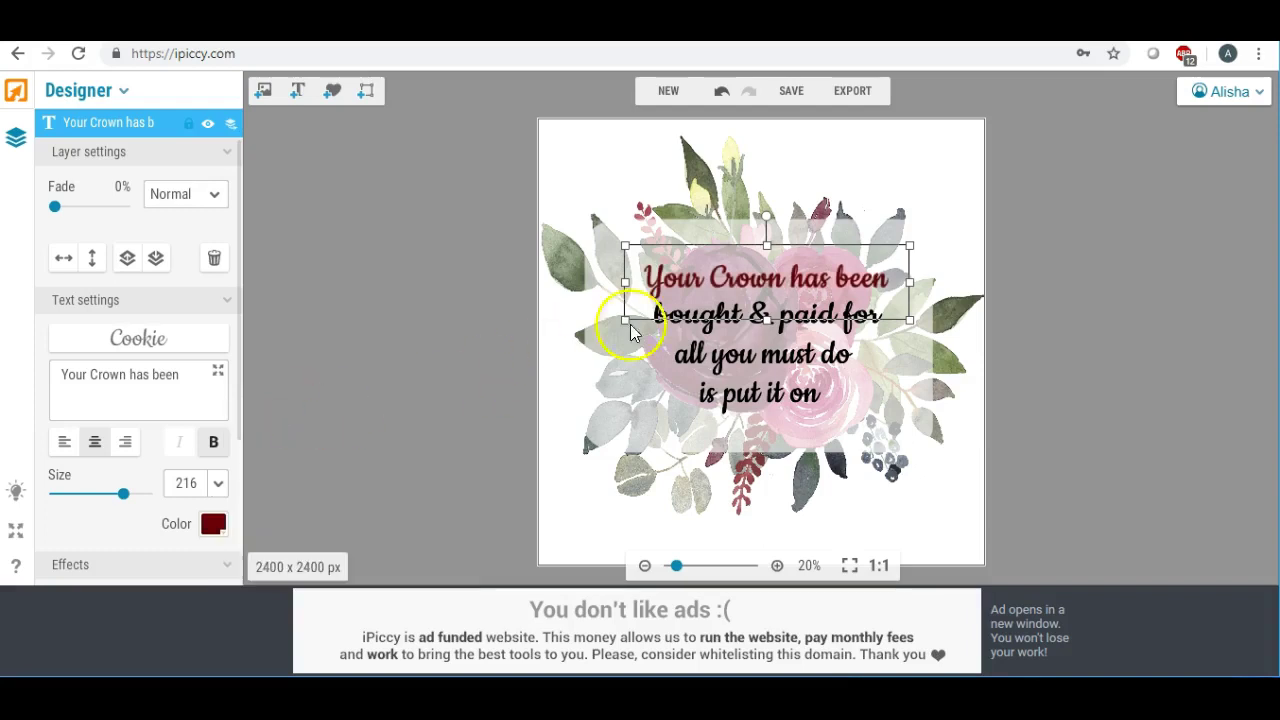
- Recolour the "bought & paid for" line dark red with the copied code 660000
{"action": "left_click", "coordinate": [668, 326]}
{"action": "left_click", "coordinate": [671, 314]}
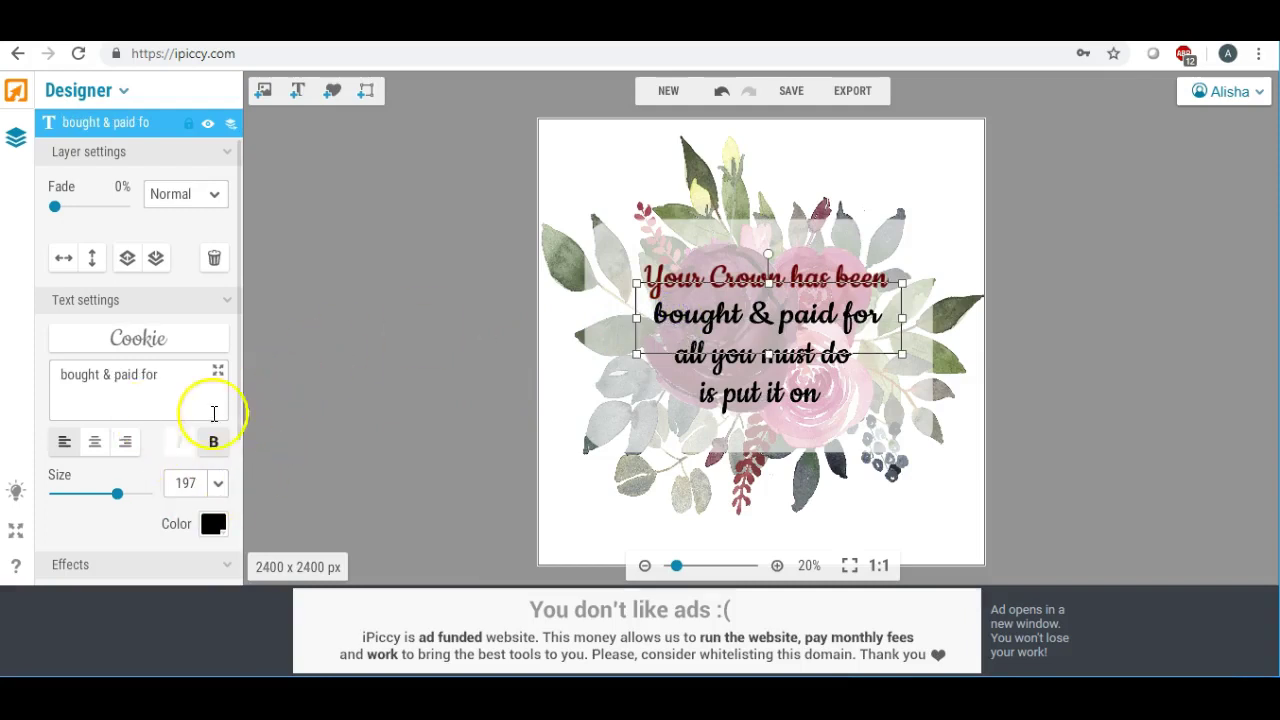
{"action": "left_click", "coordinate": [213, 524]}
{"action": "left_click_drag", "start_coordinate": [337, 413], "coordinate": [264, 420]}
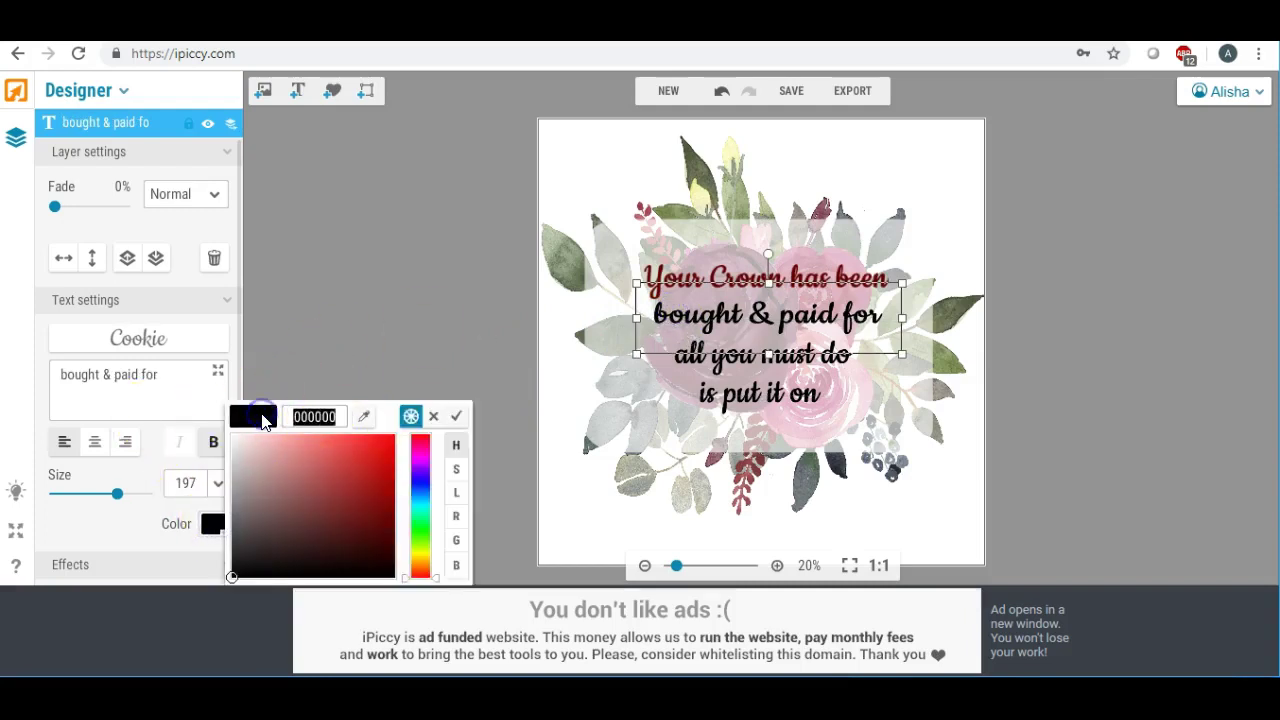
{"action": "key", "text": "ctrl+v"}
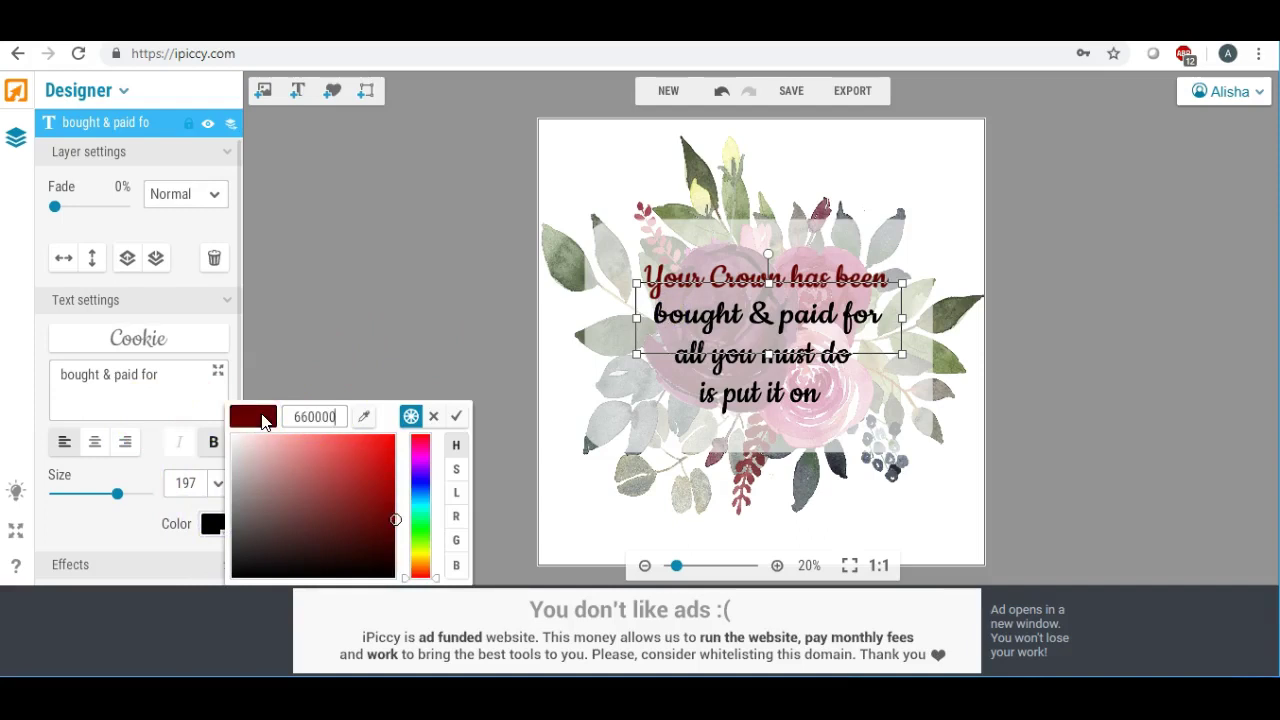
{"action": "key", "text": "Return"}
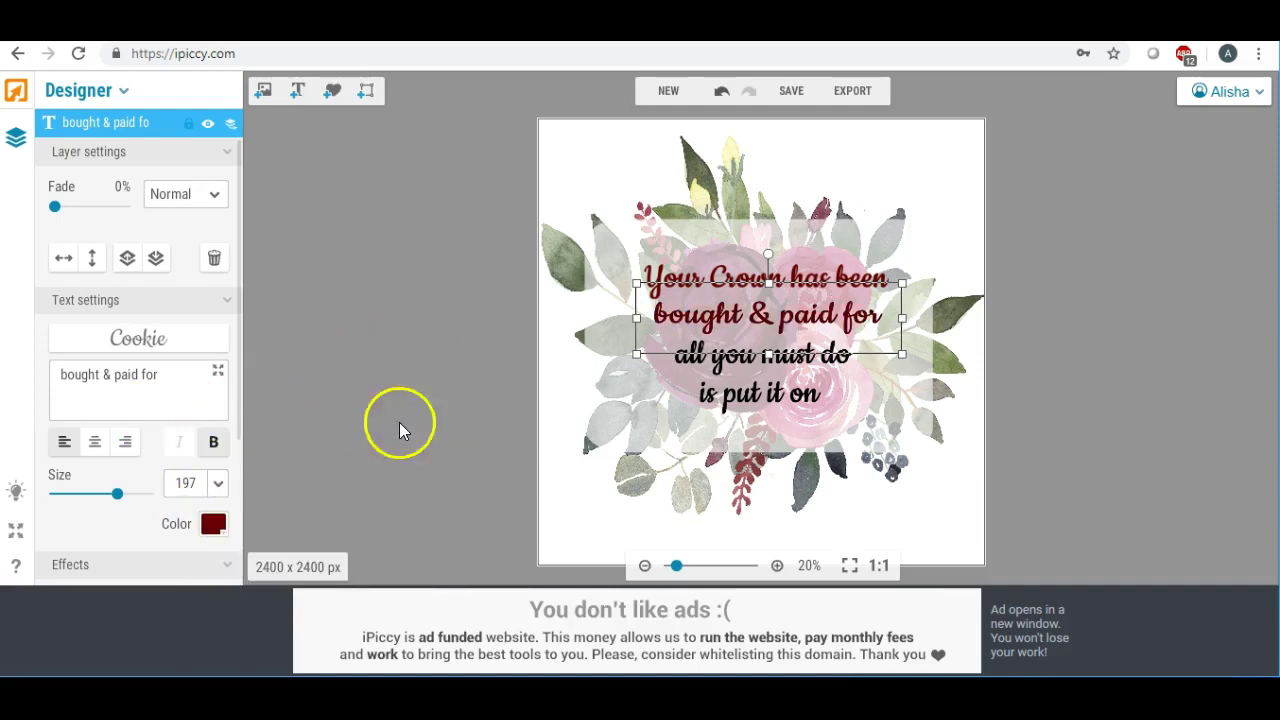
- Set the colour of the "all you must do" line to the copied code 660000
{"action": "left_click", "coordinate": [700, 360]}
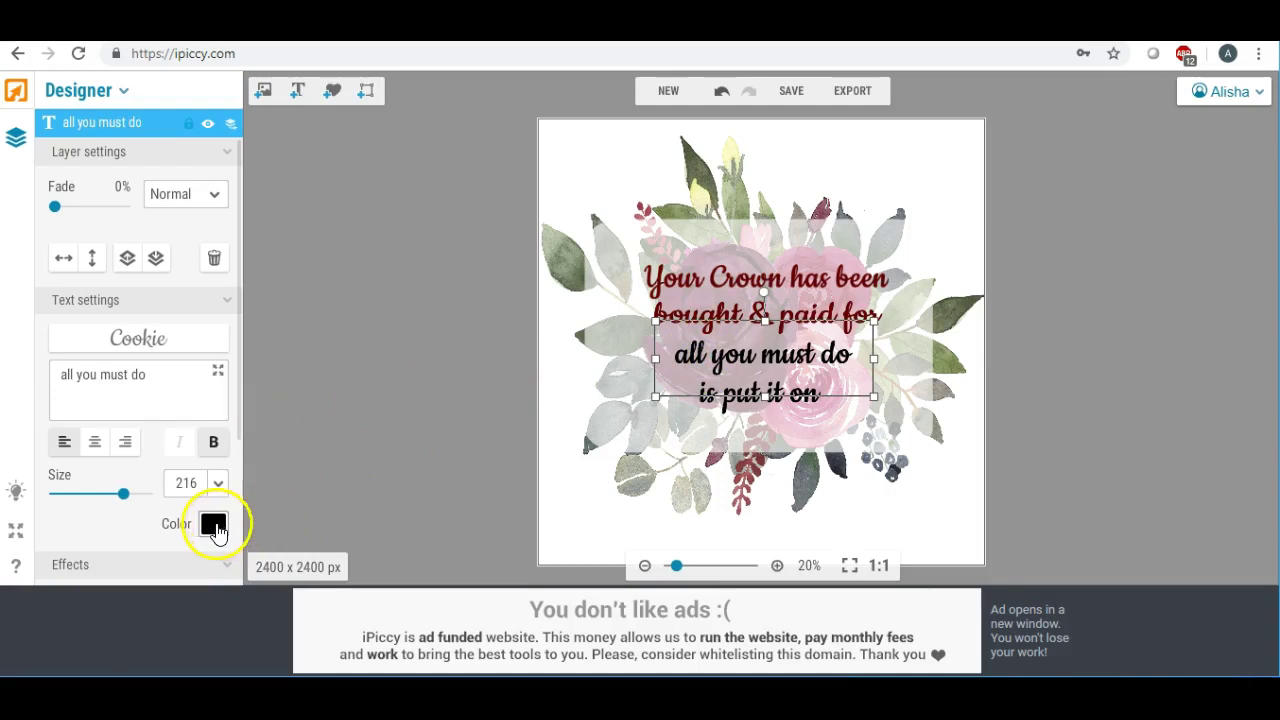
{"action": "left_click", "coordinate": [229, 529]}
{"action": "left_click_drag", "start_coordinate": [338, 416], "coordinate": [267, 416]}
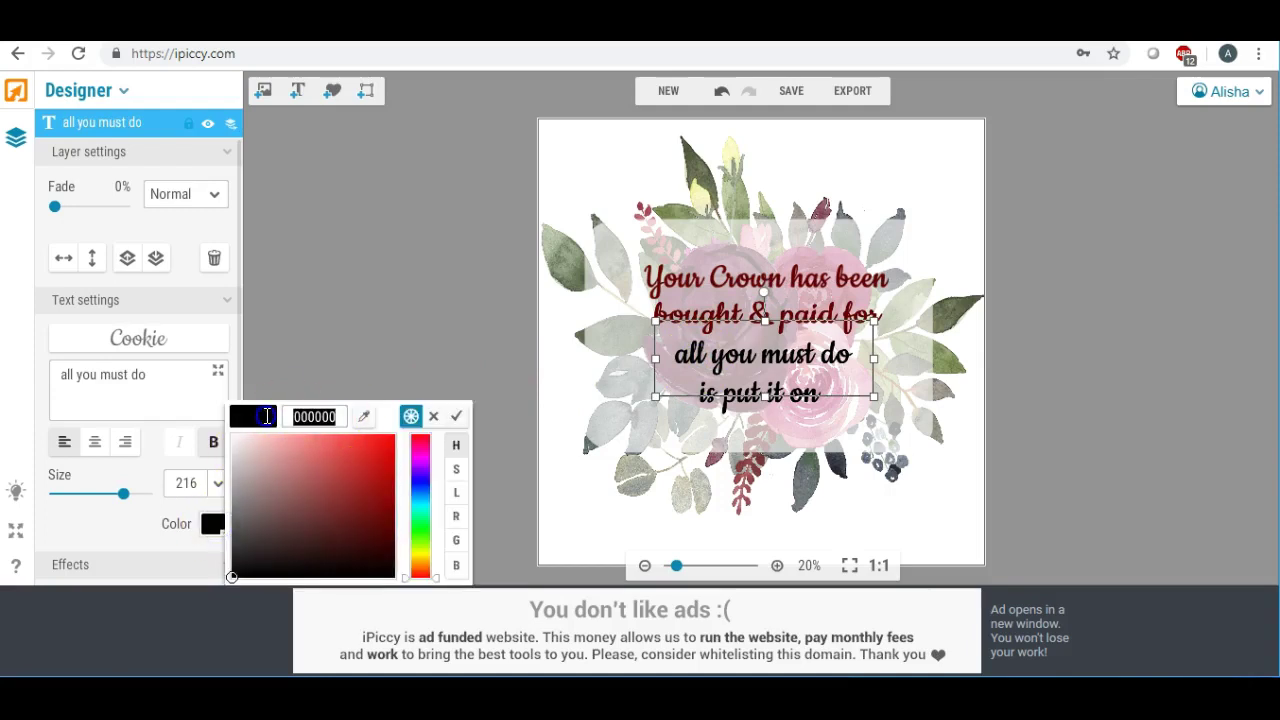
{"action": "key", "text": "ctrl+v"}
{"action": "key", "text": "Return"}
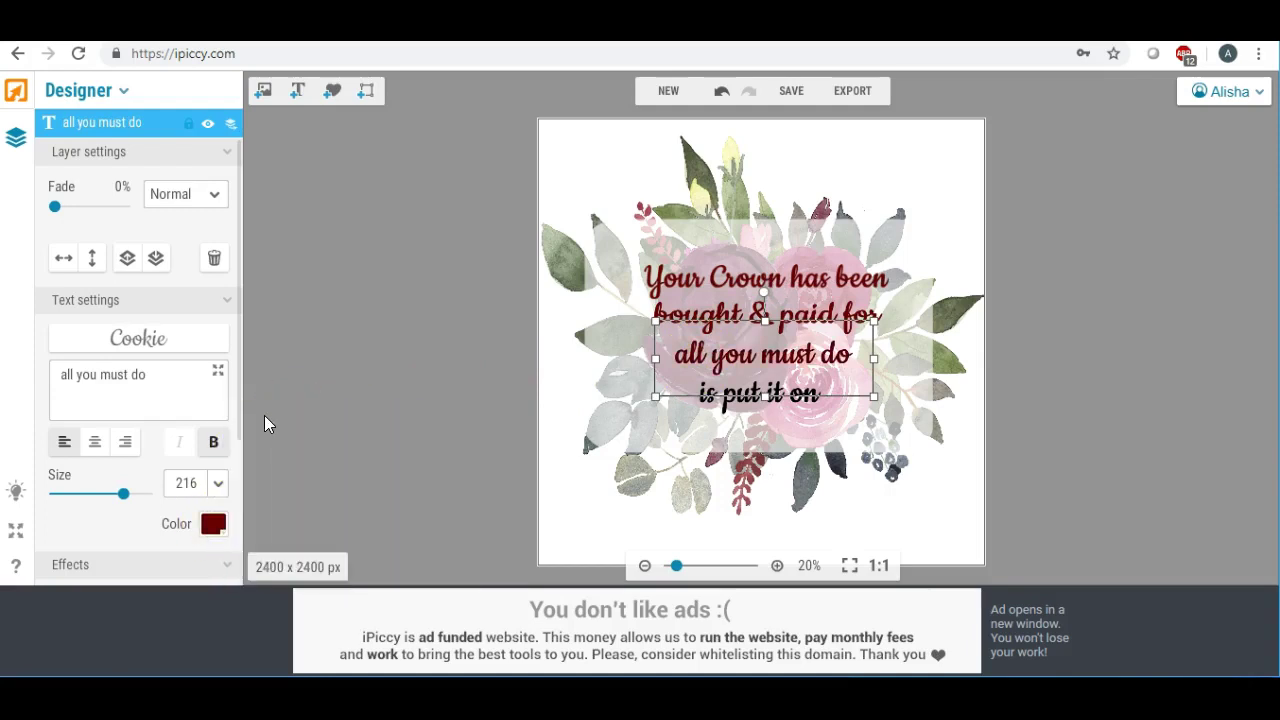
- Give the "is put it on" line the copied colour 660000 and leave all layers deselected
{"action": "left_click", "coordinate": [735, 405]}
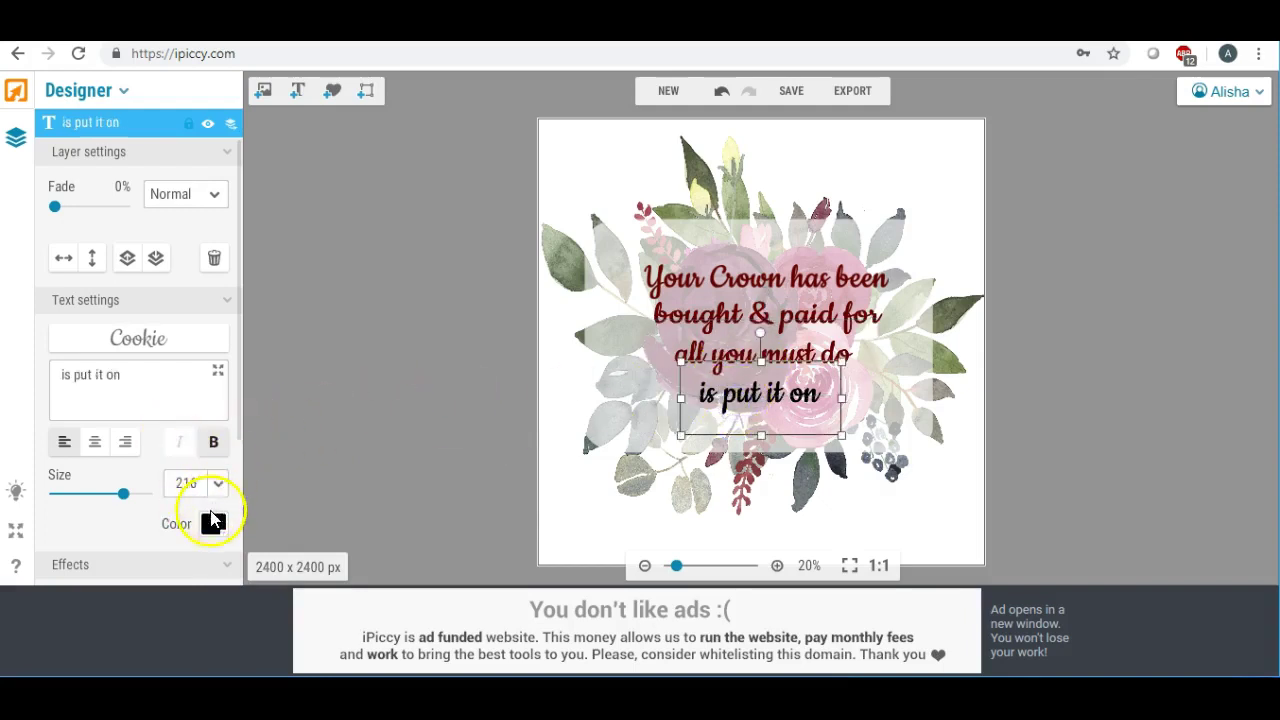
{"action": "left_click", "coordinate": [211, 522]}
{"action": "left_click_drag", "start_coordinate": [336, 414], "coordinate": [244, 414]}
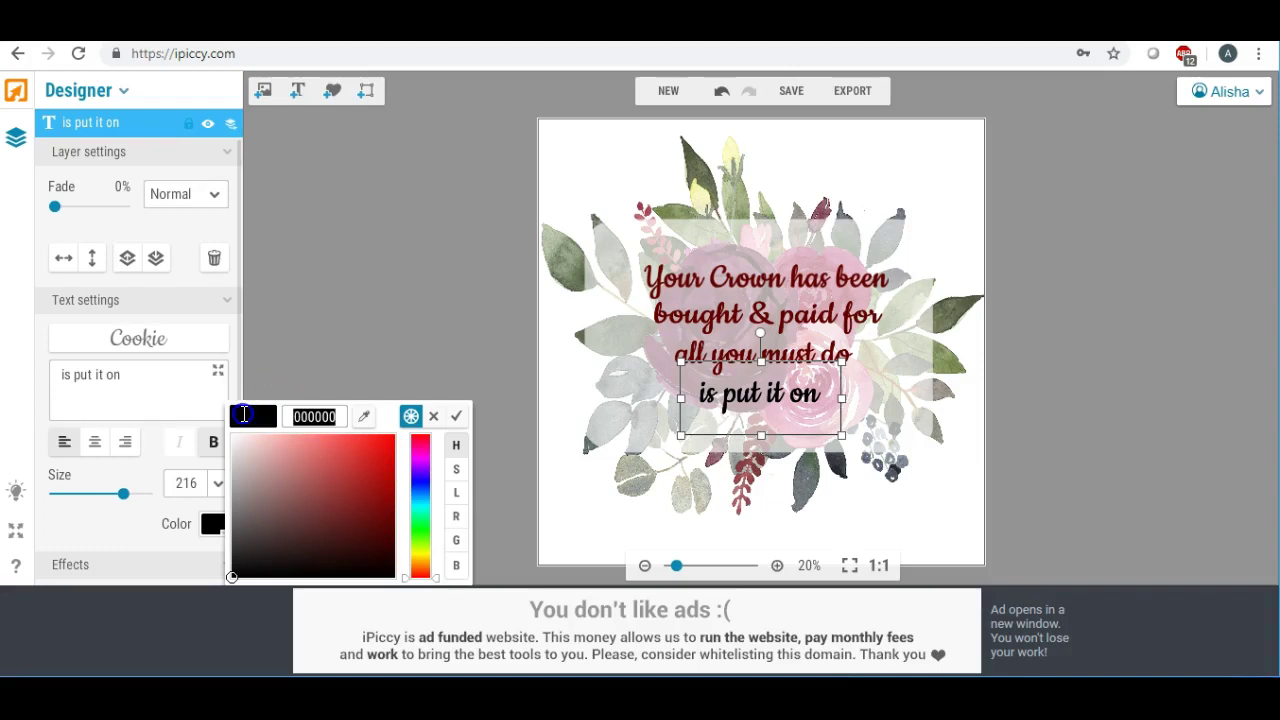
{"action": "key", "text": "ctrl+v"}
{"action": "key", "text": "Return"}
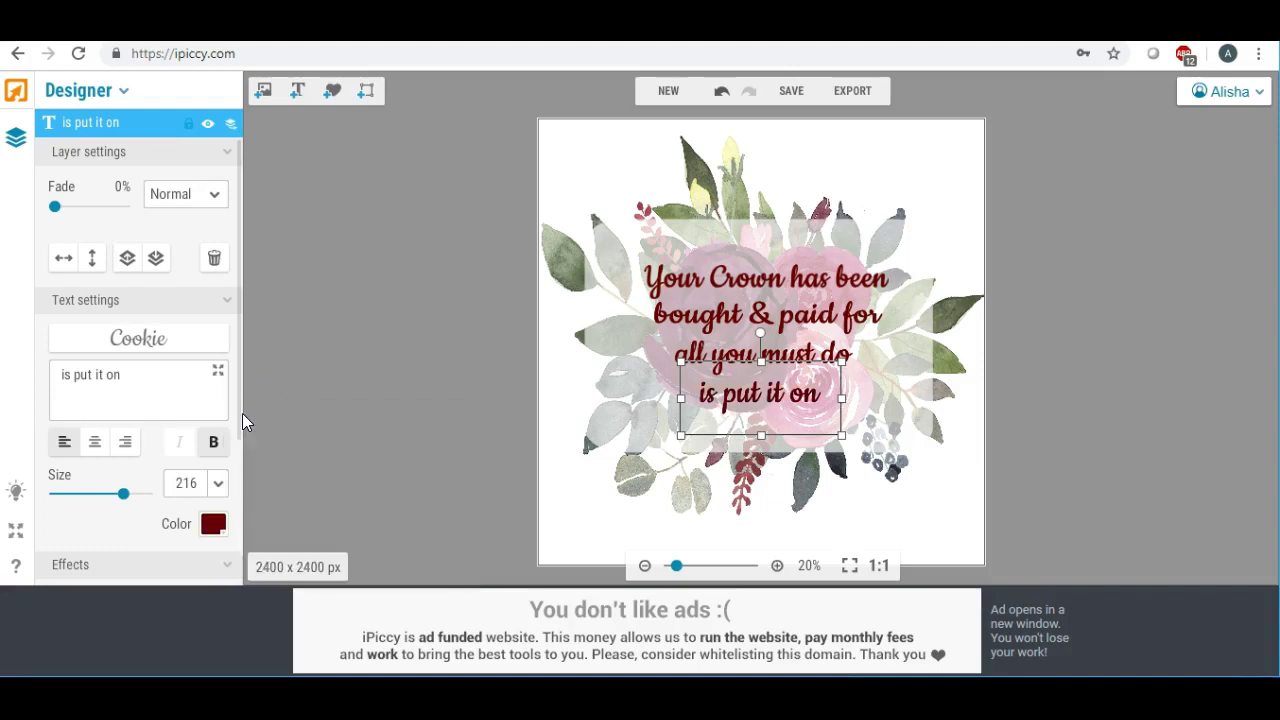
{"action": "left_click", "coordinate": [406, 314]}
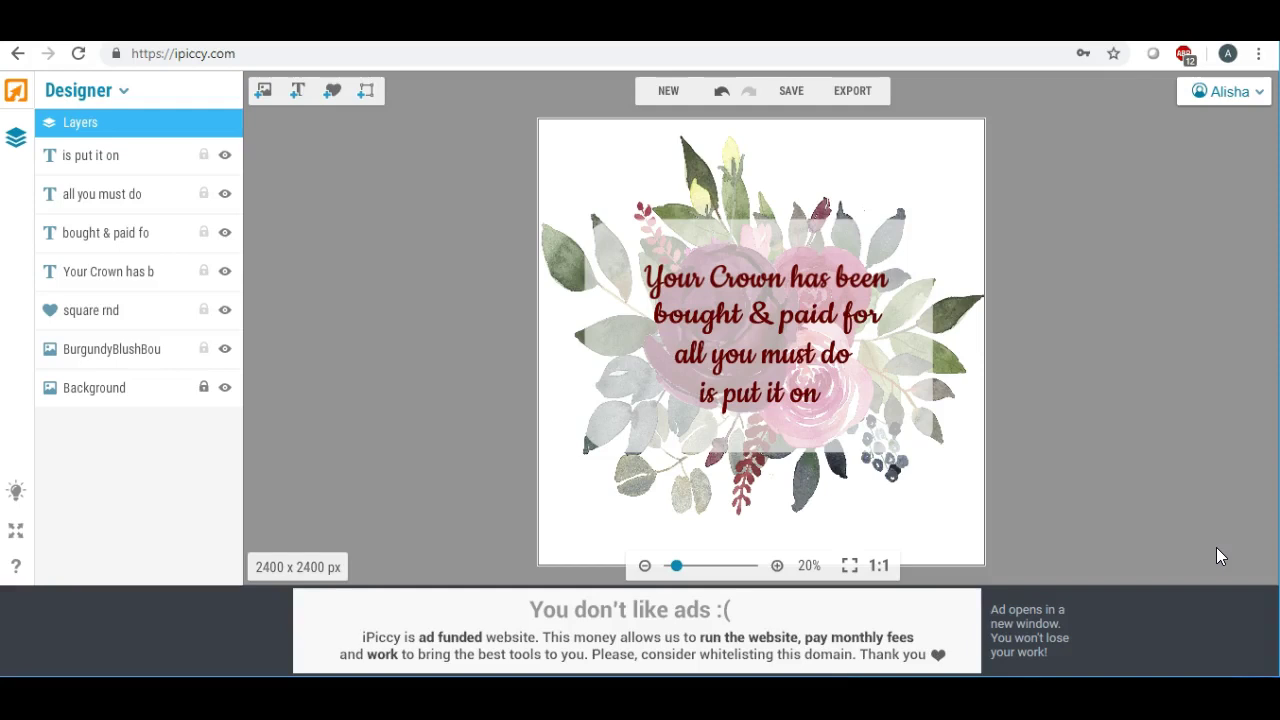
{"action": "left_click", "coordinate": [1243, 550]}
- Save the design to the computer as a Highest-quality .jpg named "crown"
{"action": "left_click", "coordinate": [787, 91]}
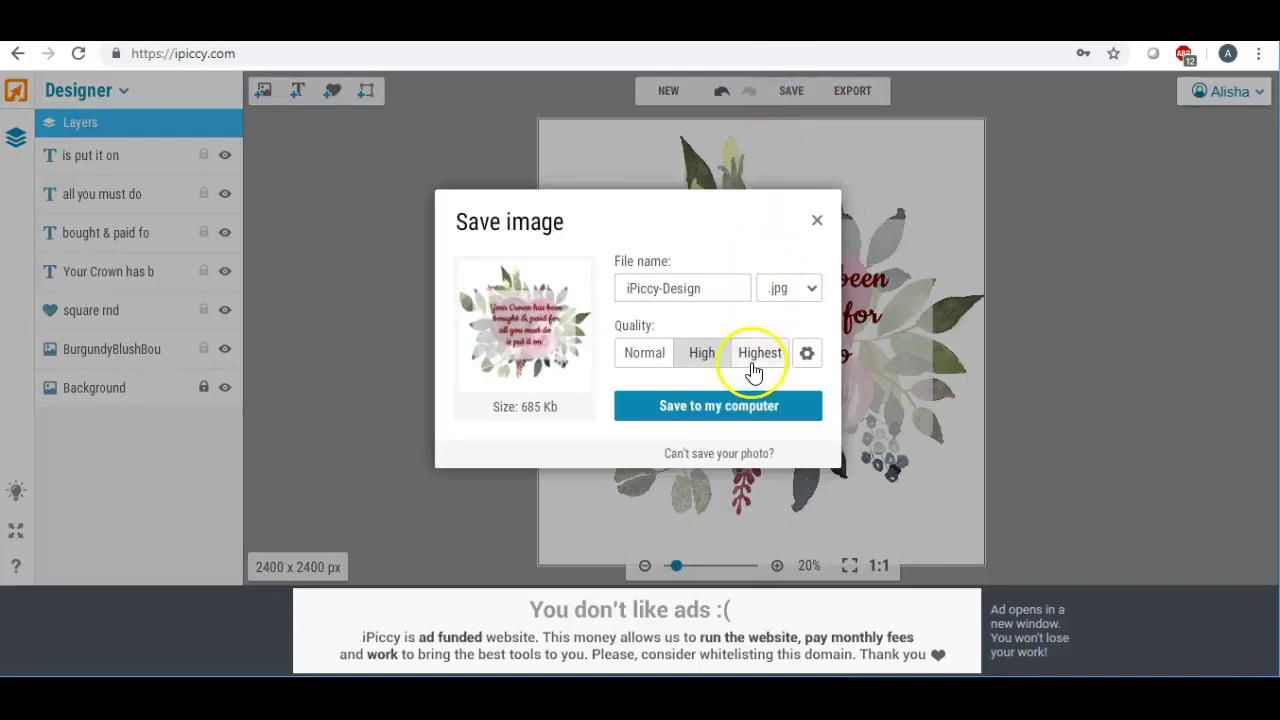
{"action": "left_click", "coordinate": [759, 355]}
{"action": "left_click_drag", "start_coordinate": [710, 285], "coordinate": [515, 277]}
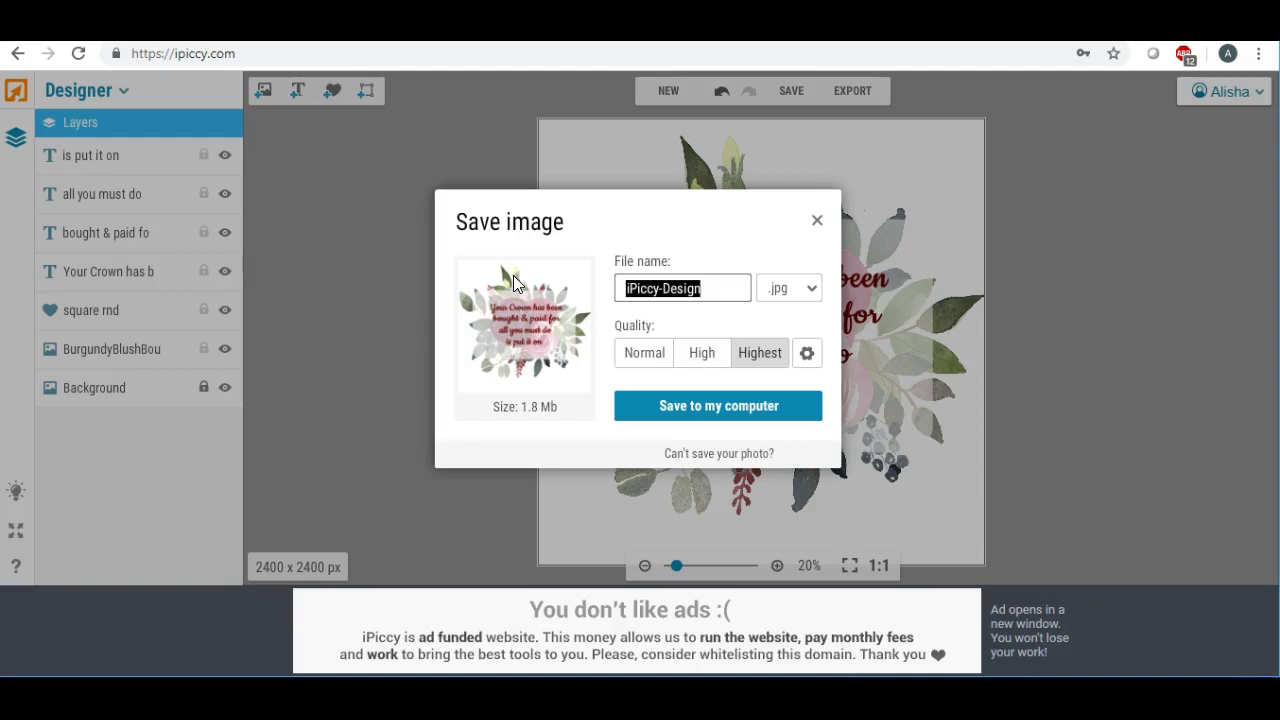
{"action": "type", "text": "crown"}
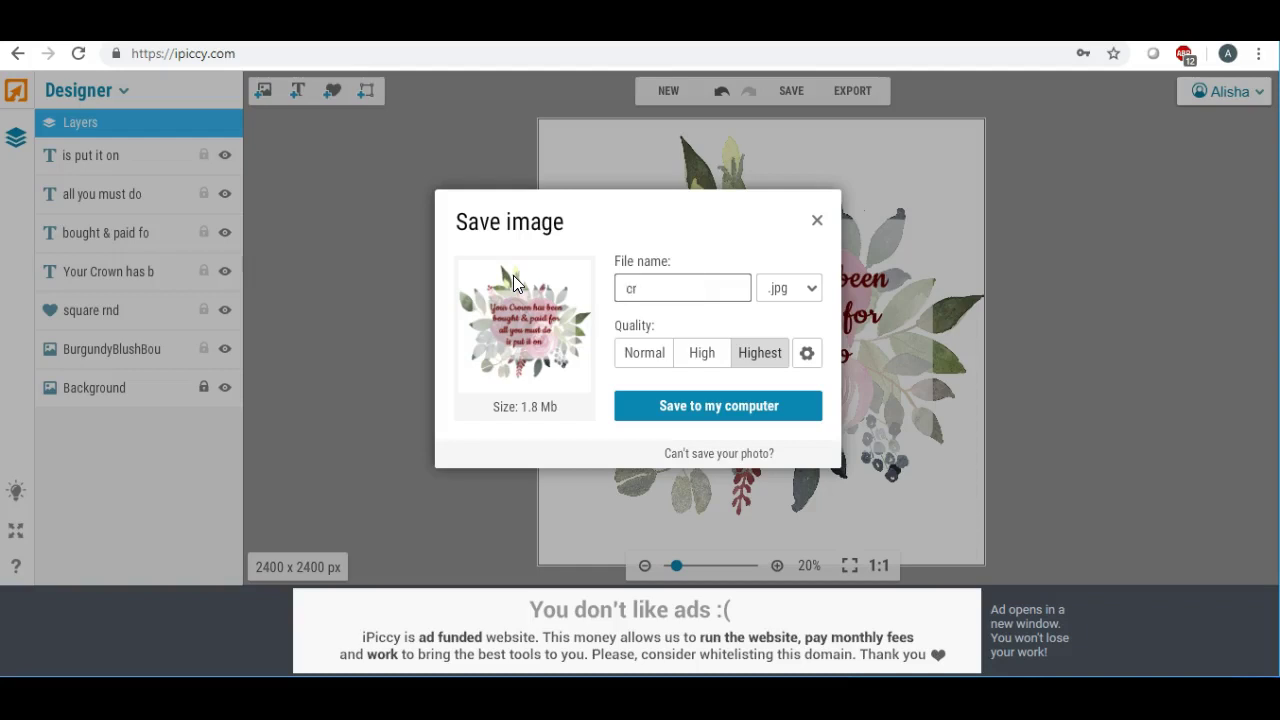
{"action": "left_click", "coordinate": [677, 406]}
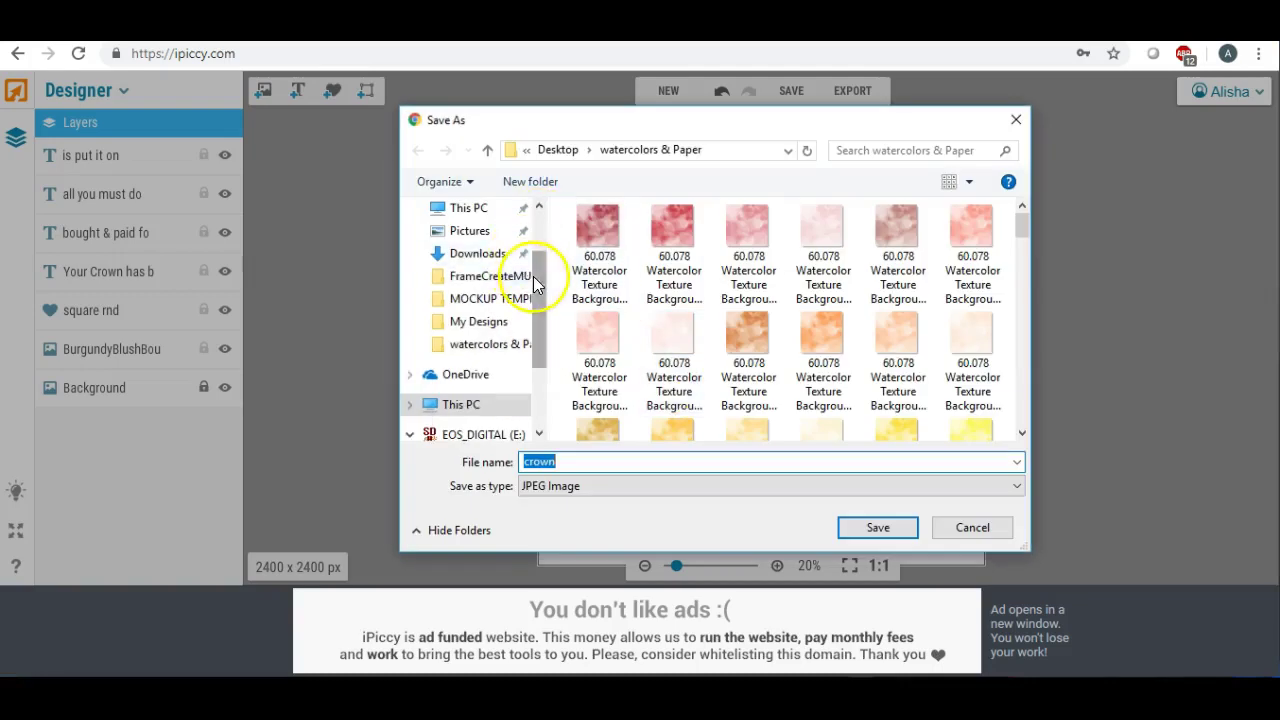
- Store the crown JPEG on the Desktop and return to the design
{"action": "scroll", "coordinate": [528, 271], "scroll_direction": "up", "scroll_amount": 3}
{"action": "left_click", "coordinate": [459, 248]}
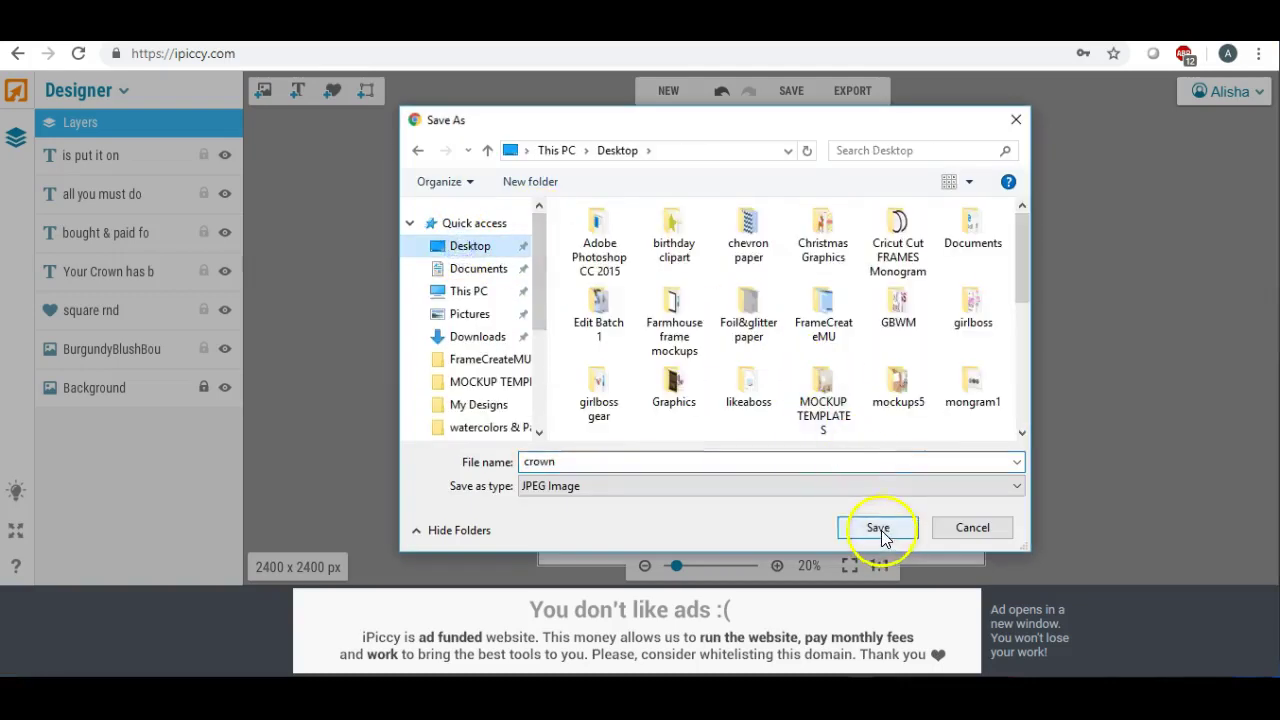
{"action": "left_click", "coordinate": [878, 527]}
{"action": "left_click", "coordinate": [630, 586]}
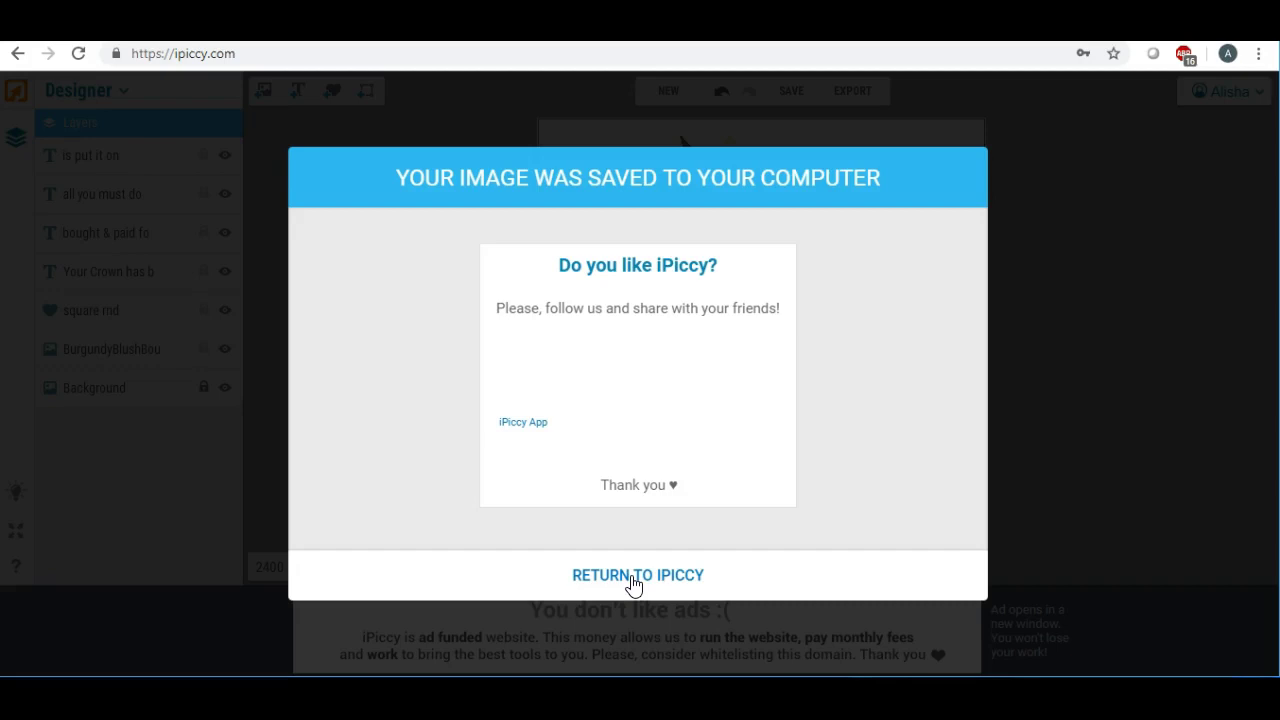
{"action": "left_click", "coordinate": [632, 580]}
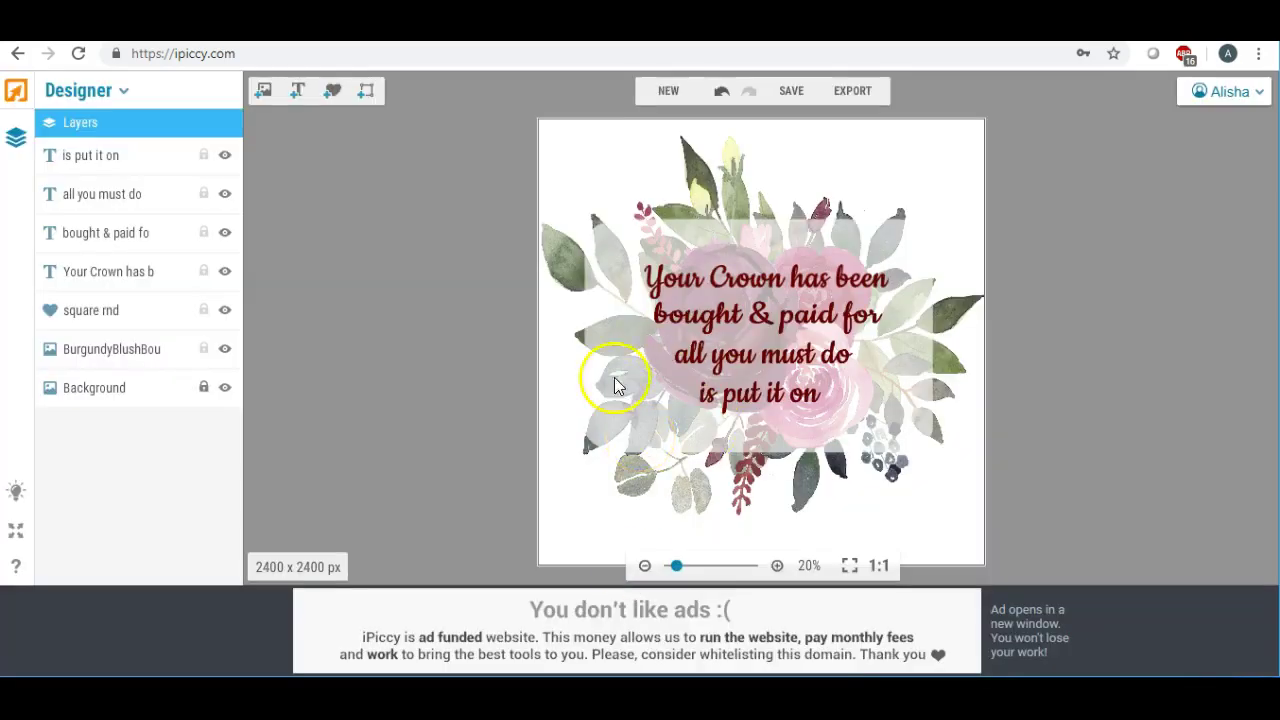
- Switch from Designer to Editor mode, discarding the open design
{"action": "left_click", "coordinate": [115, 88]}
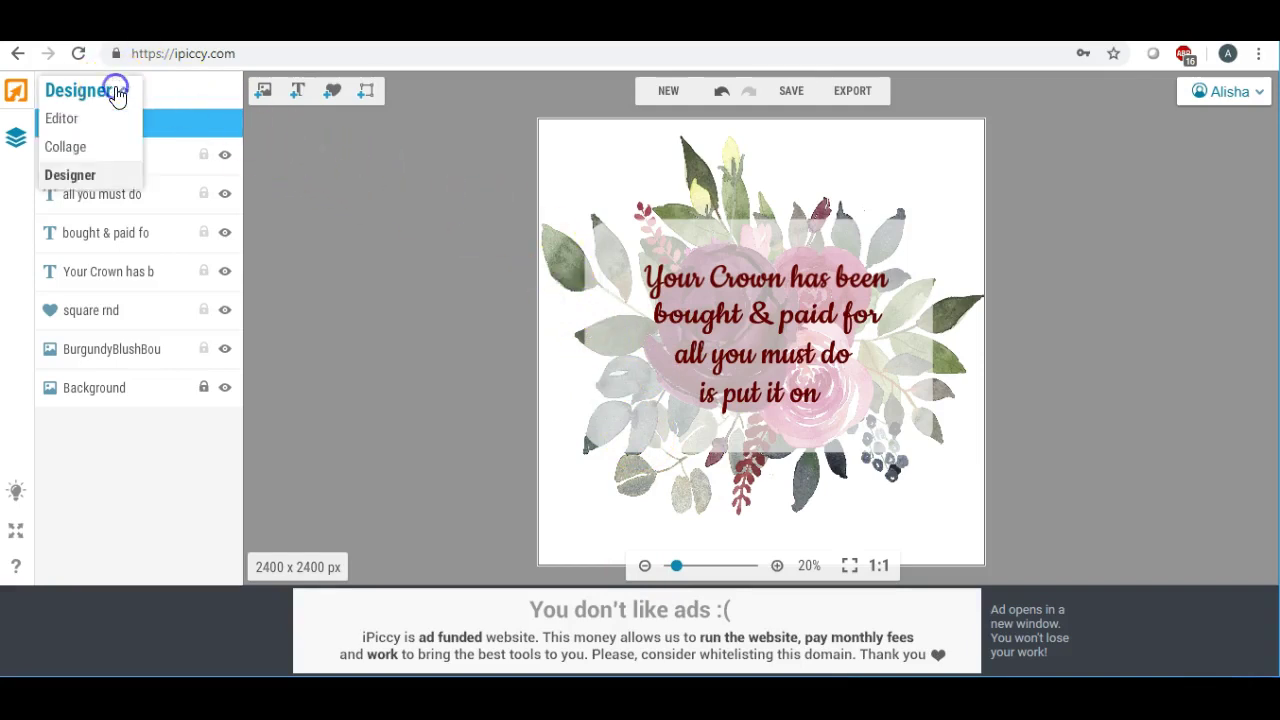
{"action": "left_click", "coordinate": [80, 120]}
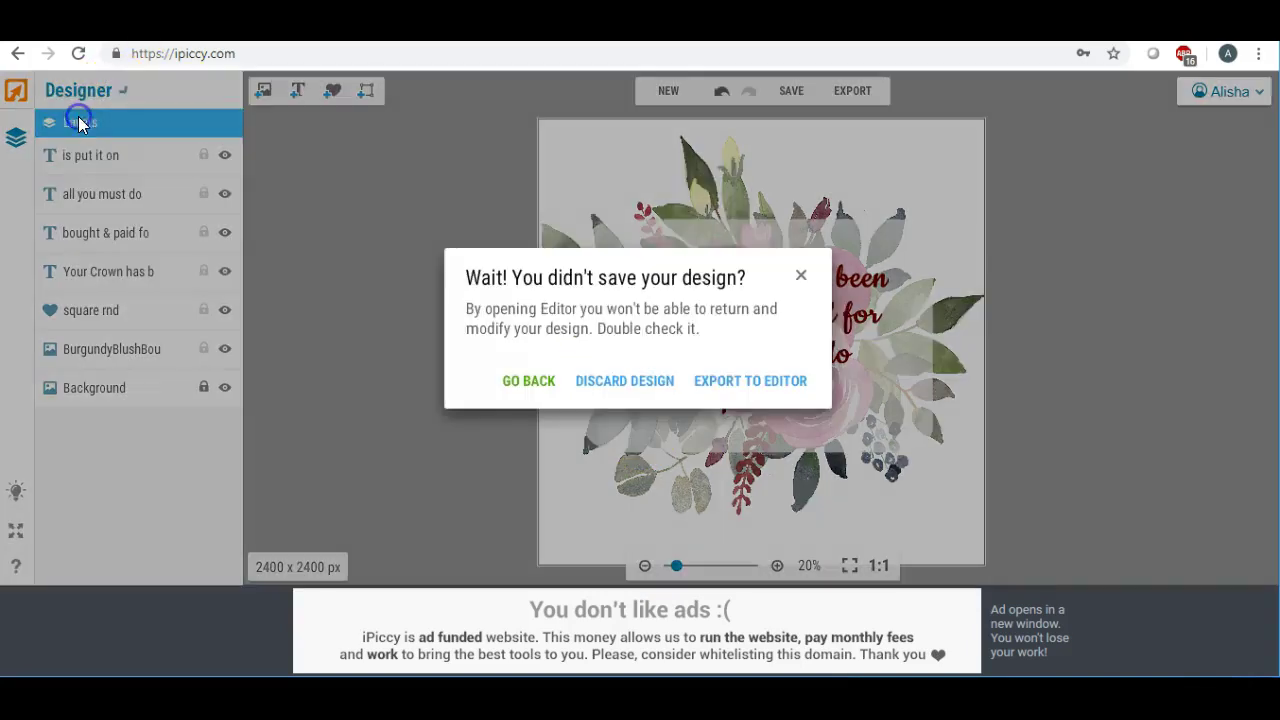
{"action": "left_click", "coordinate": [642, 380]}
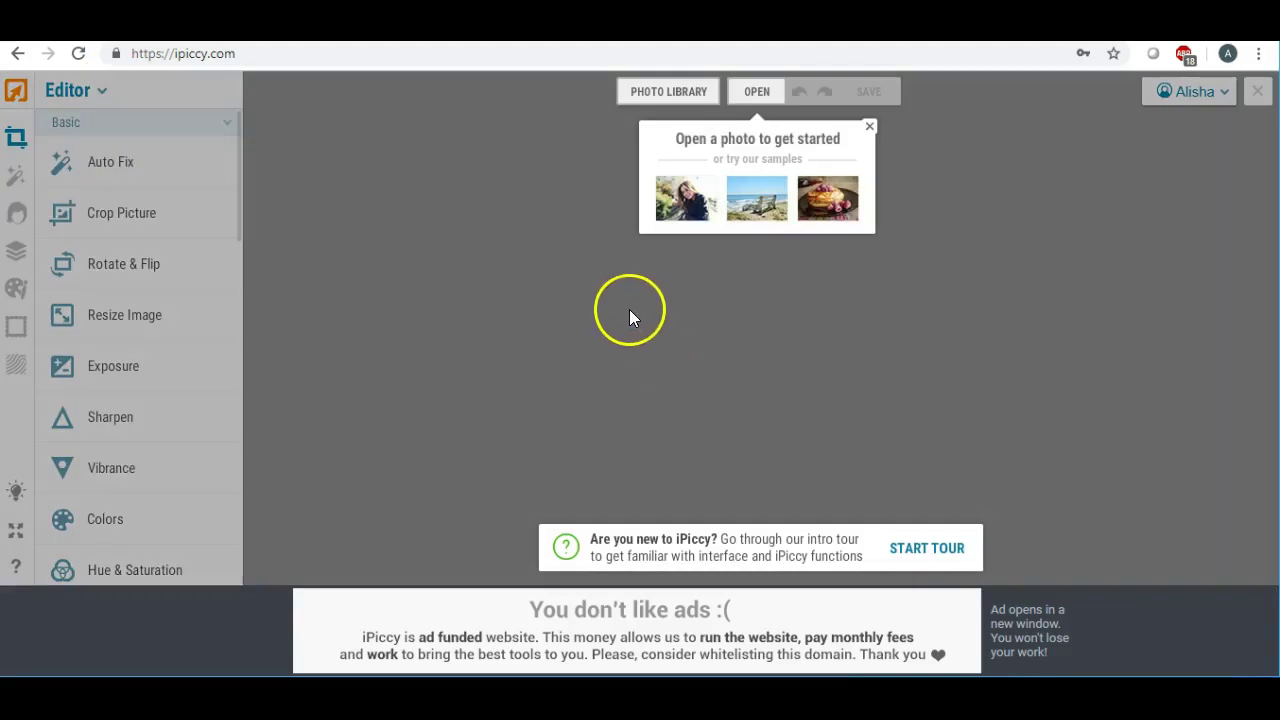
- Add the frame111 image from the Desktop to the photo library and open it for editing
{"action": "left_click", "coordinate": [751, 95]}
{"action": "left_click", "coordinate": [751, 129]}
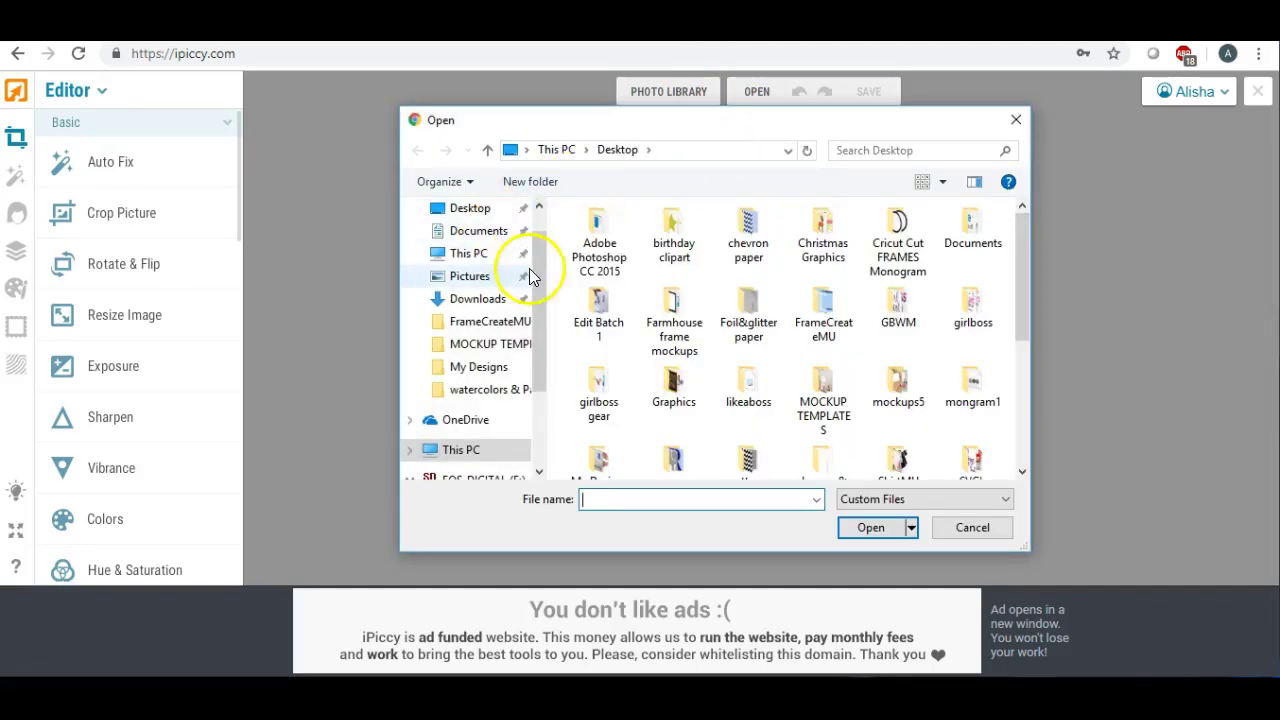
{"action": "scroll", "coordinate": [534, 268], "scroll_direction": "up", "scroll_amount": 1}
{"action": "left_click", "coordinate": [470, 246]}
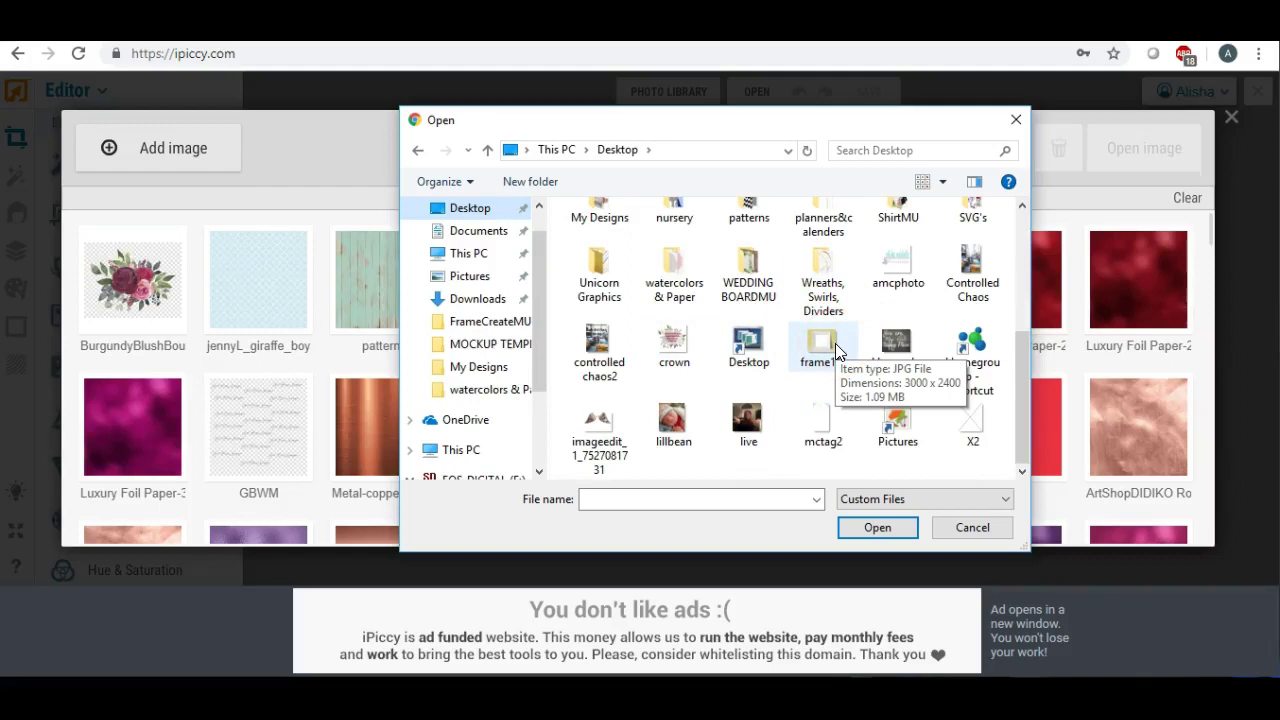
{"action": "double_click", "coordinate": [822, 345]}
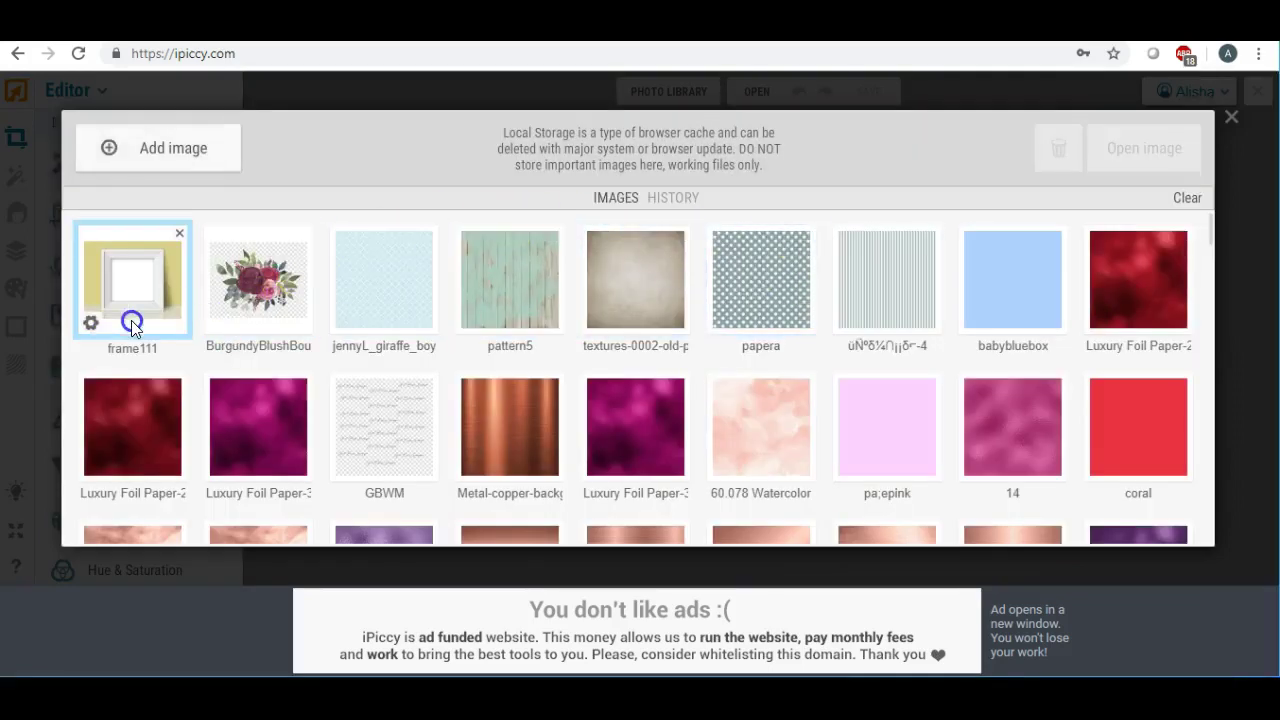
{"action": "right_click", "coordinate": [96, 330]}
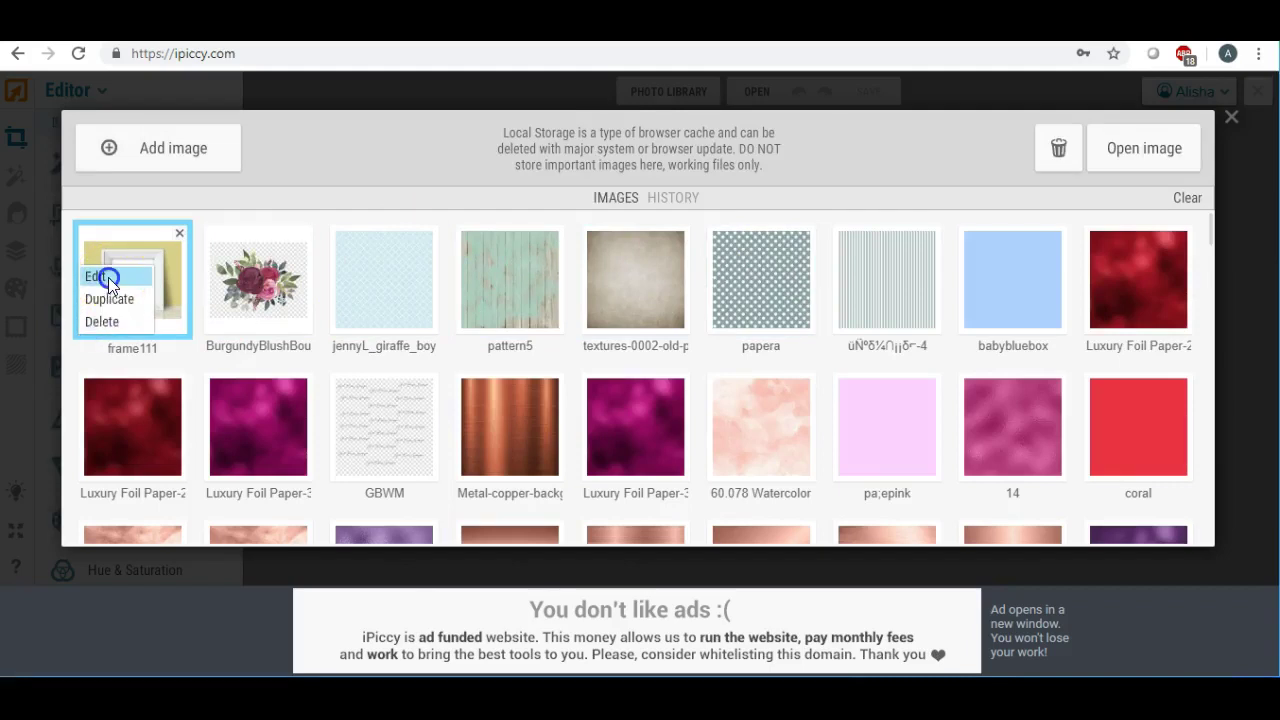
{"action": "left_click", "coordinate": [108, 277]}
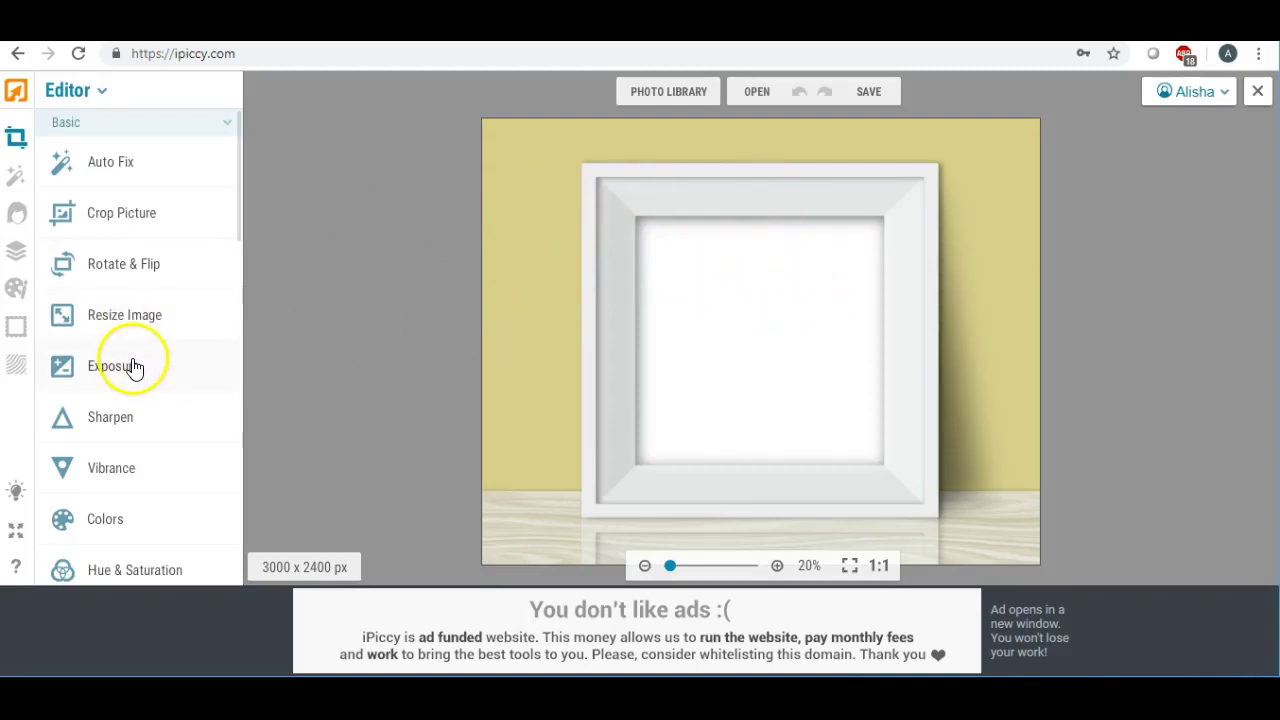
- Switch to layer editing on the frame mockup and upload the crown image from the Desktop
{"action": "left_click", "coordinate": [15, 258]}
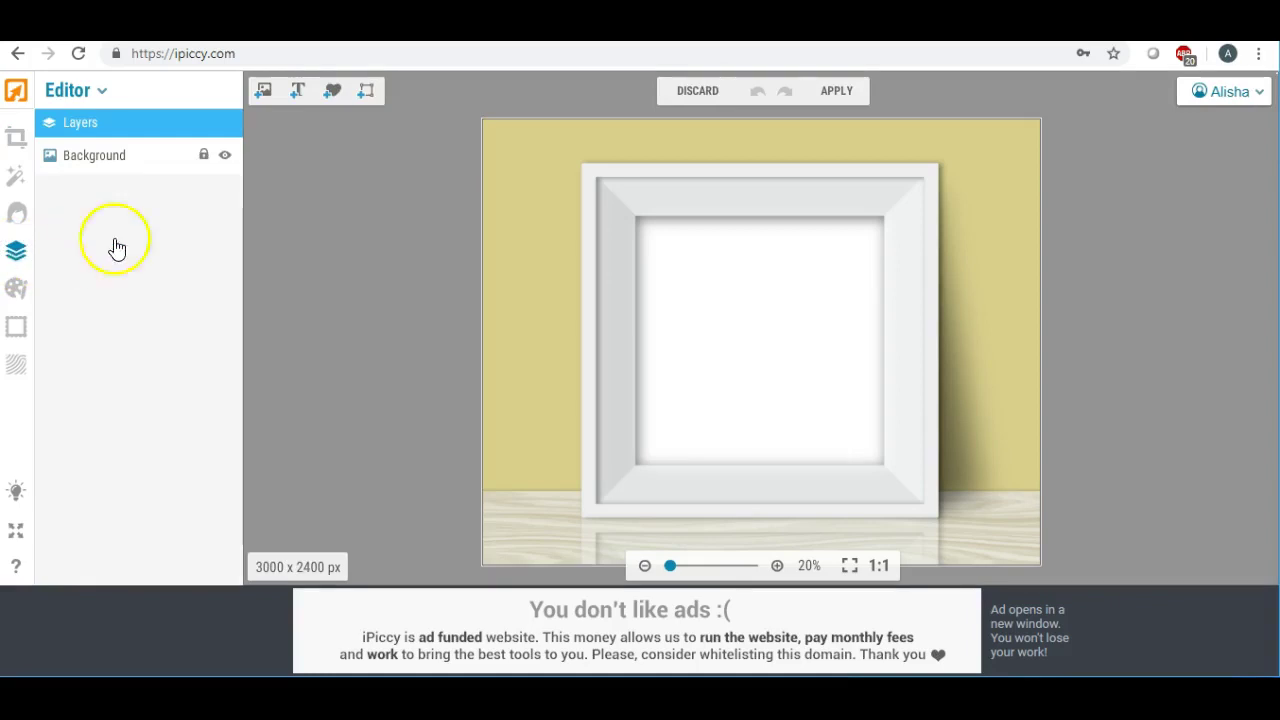
{"action": "left_click", "coordinate": [263, 91]}
{"action": "left_click", "coordinate": [97, 155]}
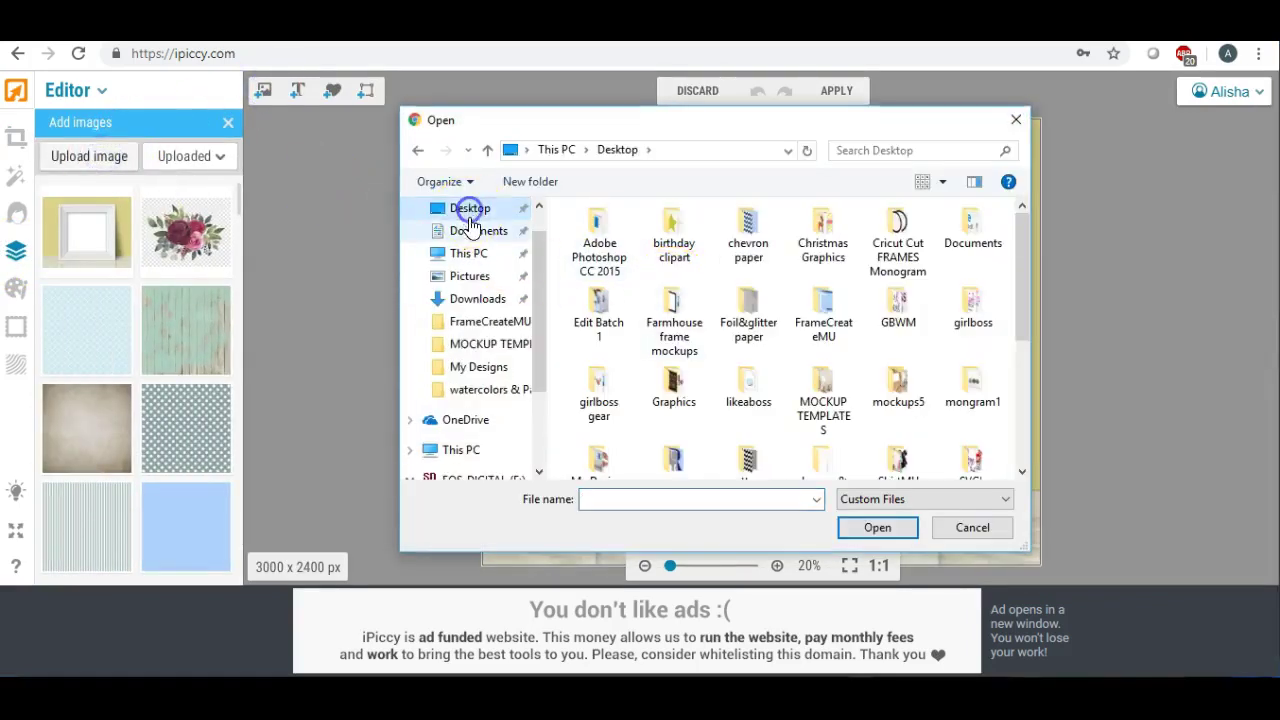
{"action": "left_click", "coordinate": [474, 231]}
{"action": "left_click", "coordinate": [472, 208]}
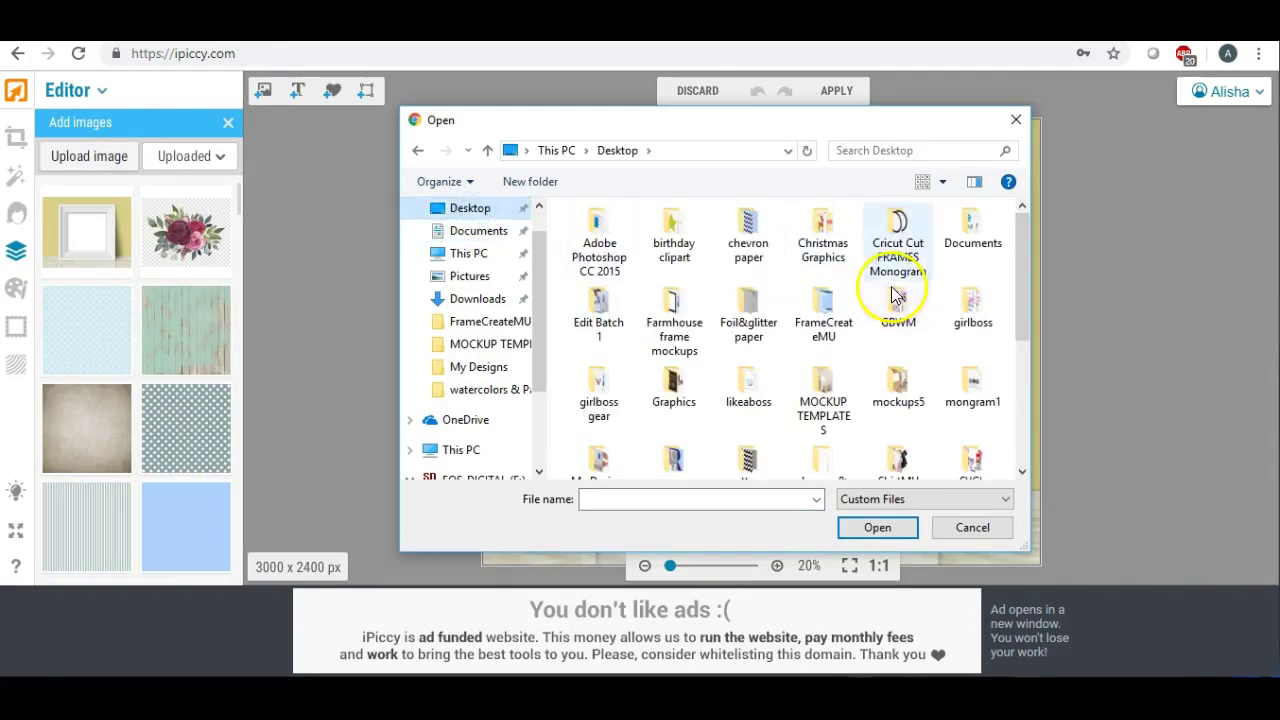
{"action": "left_click_drag", "start_coordinate": [1020, 252], "coordinate": [1012, 360]}
{"action": "double_click", "coordinate": [671, 346]}
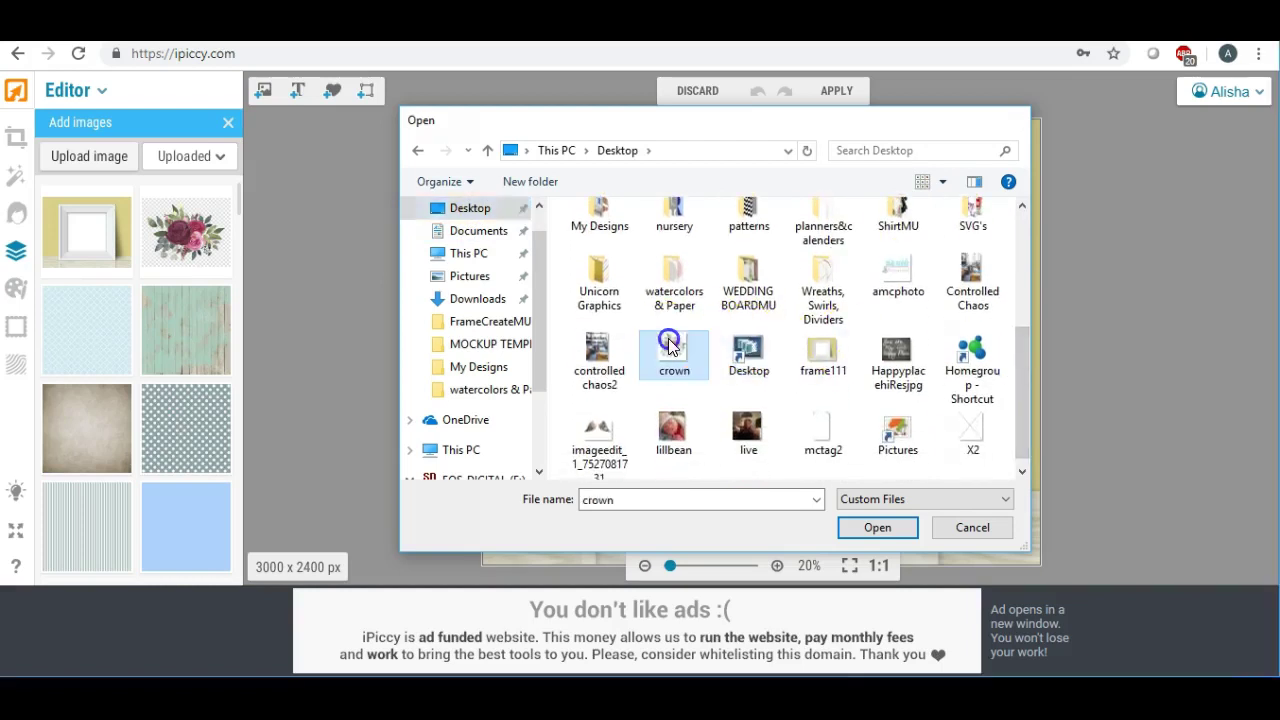
- Place the uploaded crown image on the frame mockup, resize and position it to fill the frame's inner opening, and deselect it
{"action": "left_click_drag", "start_coordinate": [86, 230], "coordinate": [720, 301]}
{"action": "left_click", "coordinate": [733, 313]}
{"action": "left_click_drag", "start_coordinate": [807, 297], "coordinate": [883, 303]}
{"action": "left_click_drag", "start_coordinate": [760, 387], "coordinate": [763, 466]}
{"action": "left_click", "coordinate": [477, 325]}
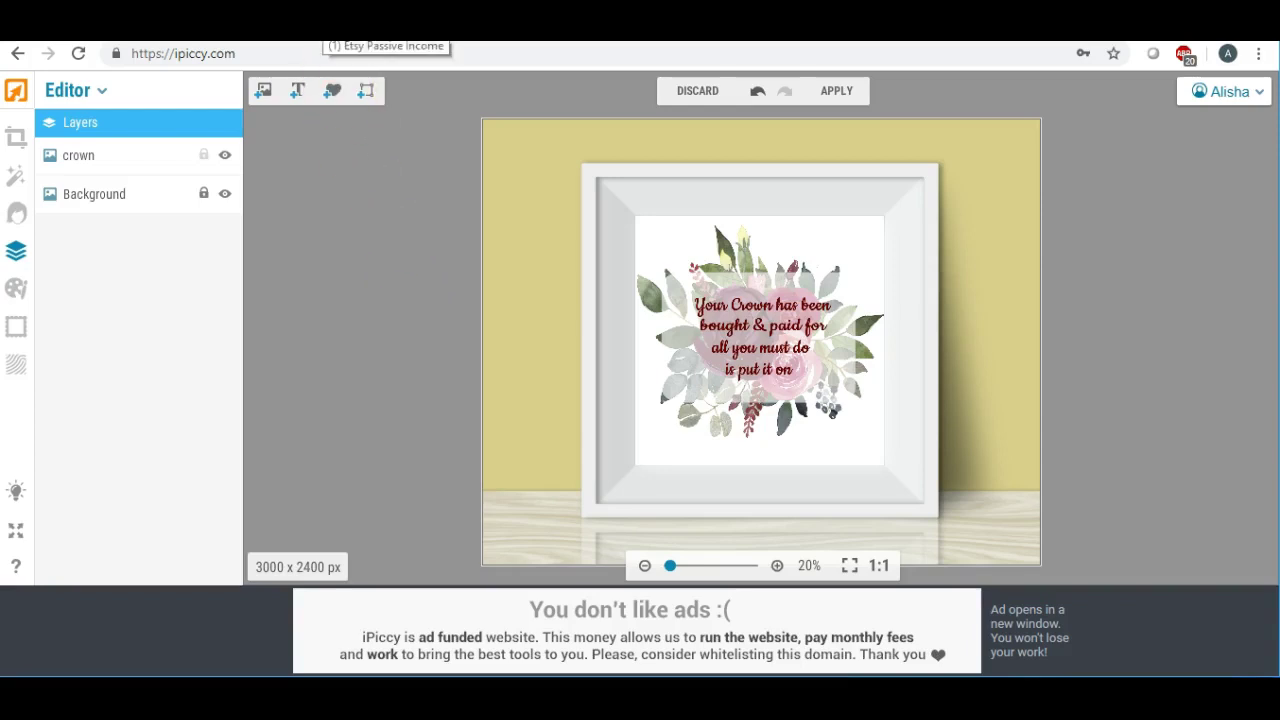
- Switch to the Facebook tab showing the Etsy Passive Income group and return to the news feed
{"action": "left_click", "coordinate": [385, 30]}
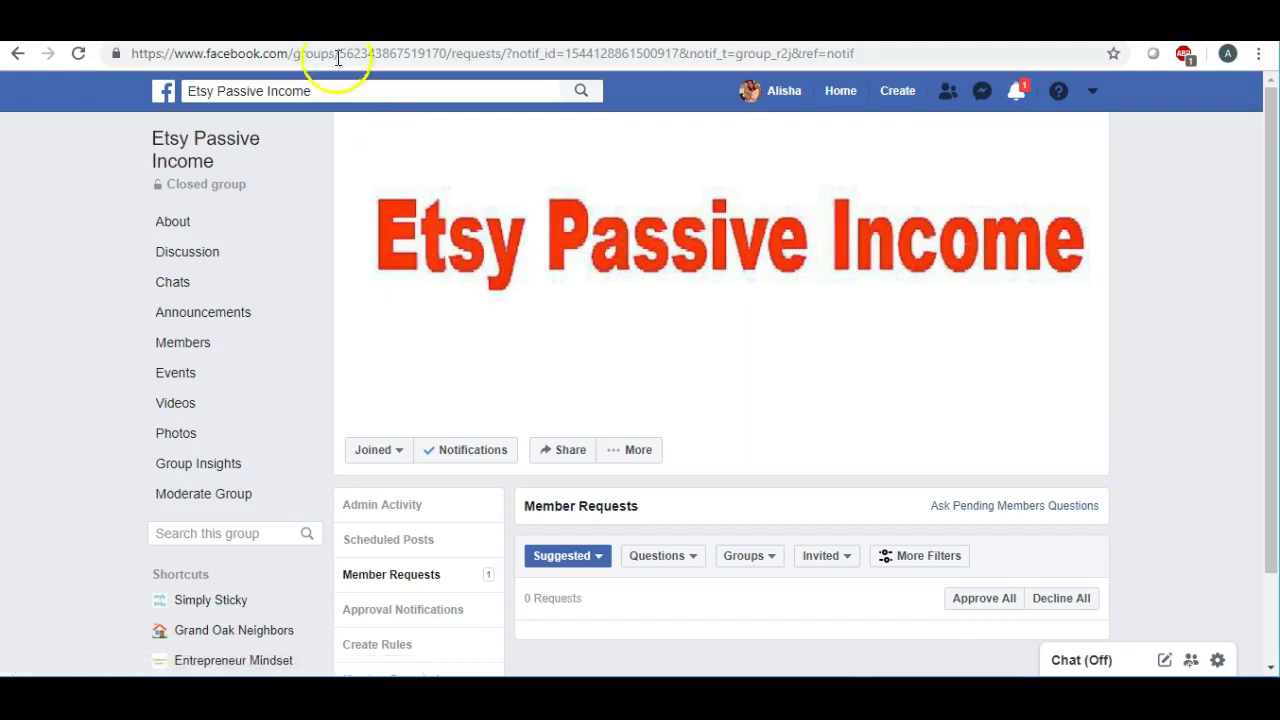
{"action": "left_click_drag", "start_coordinate": [318, 91], "coordinate": [155, 91]}
{"action": "key", "text": "Left"}
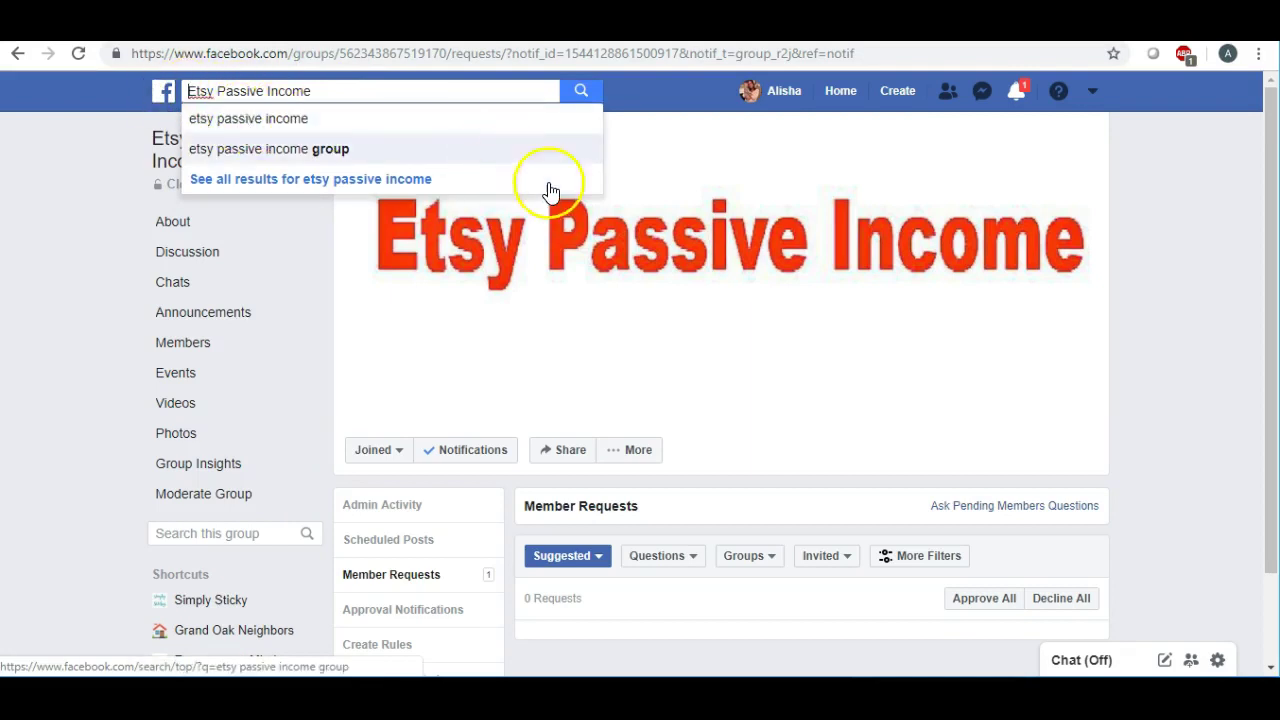
{"action": "left_click", "coordinate": [18, 54]}
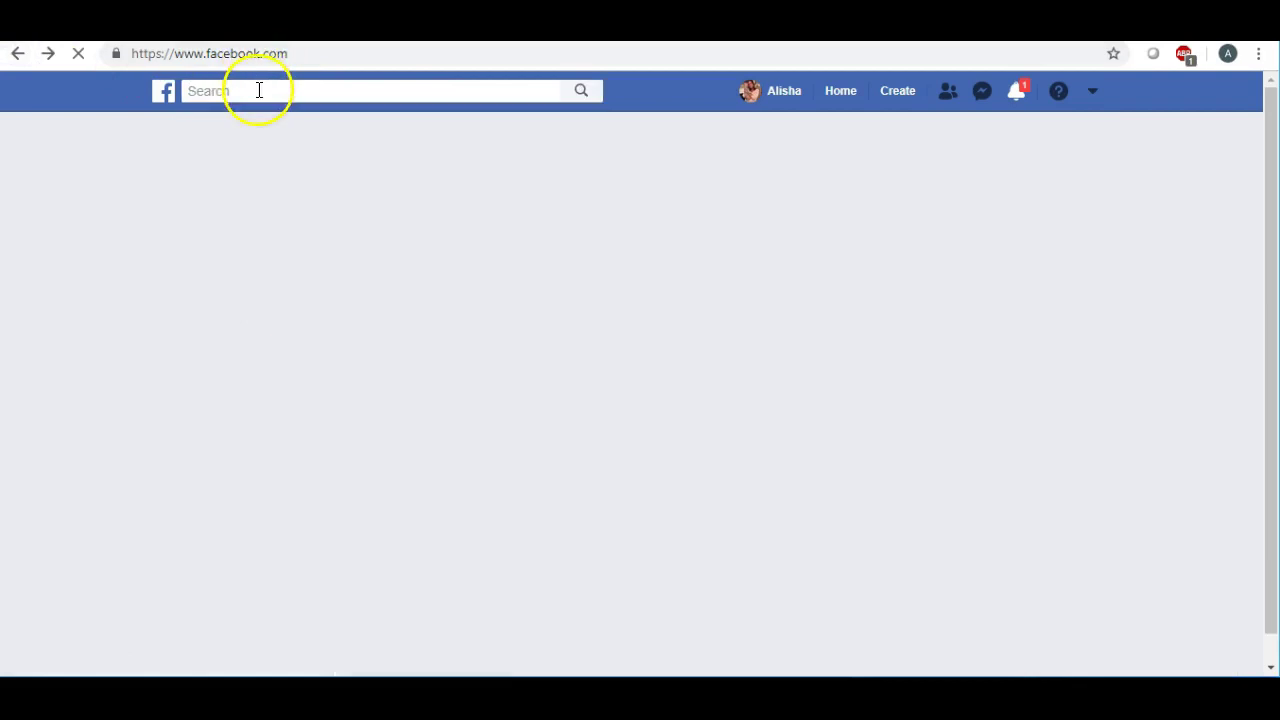
- Search Facebook for "etsy passive income" and restrict the results to groups
{"action": "left_click", "coordinate": [258, 90]}
{"action": "type", "text": "e"}
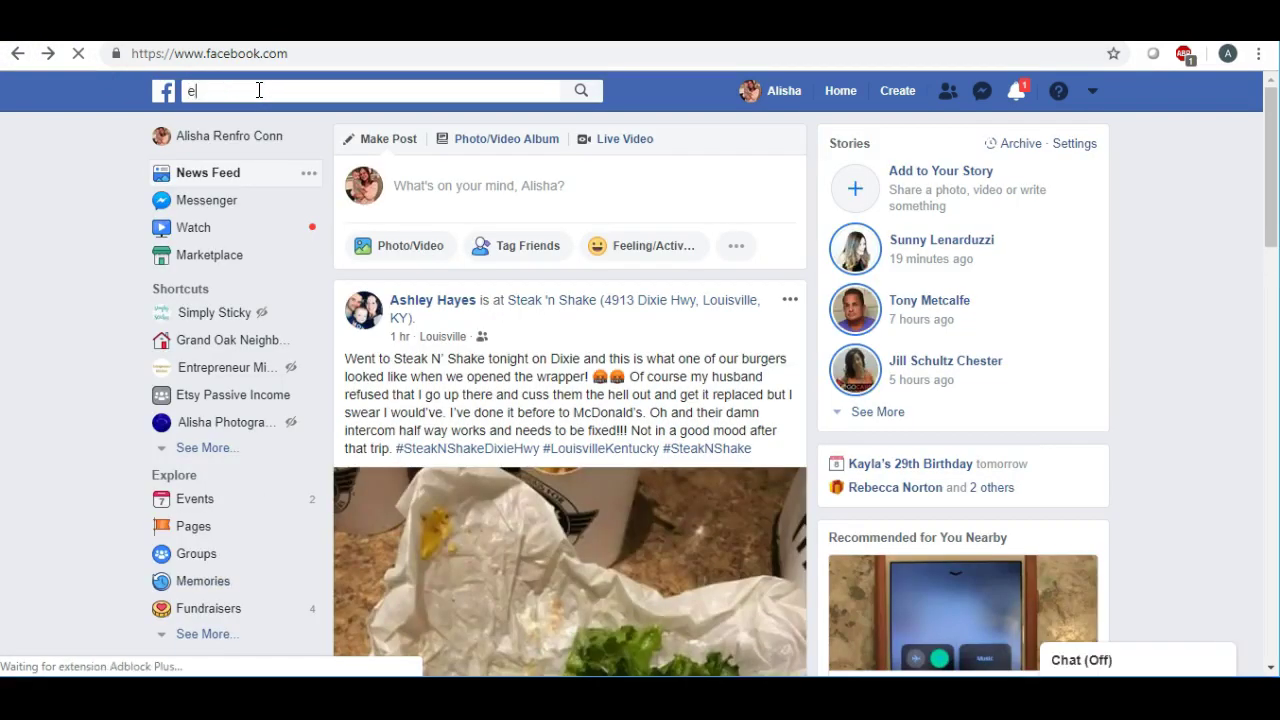
{"action": "type", "text": "tsy passive"}
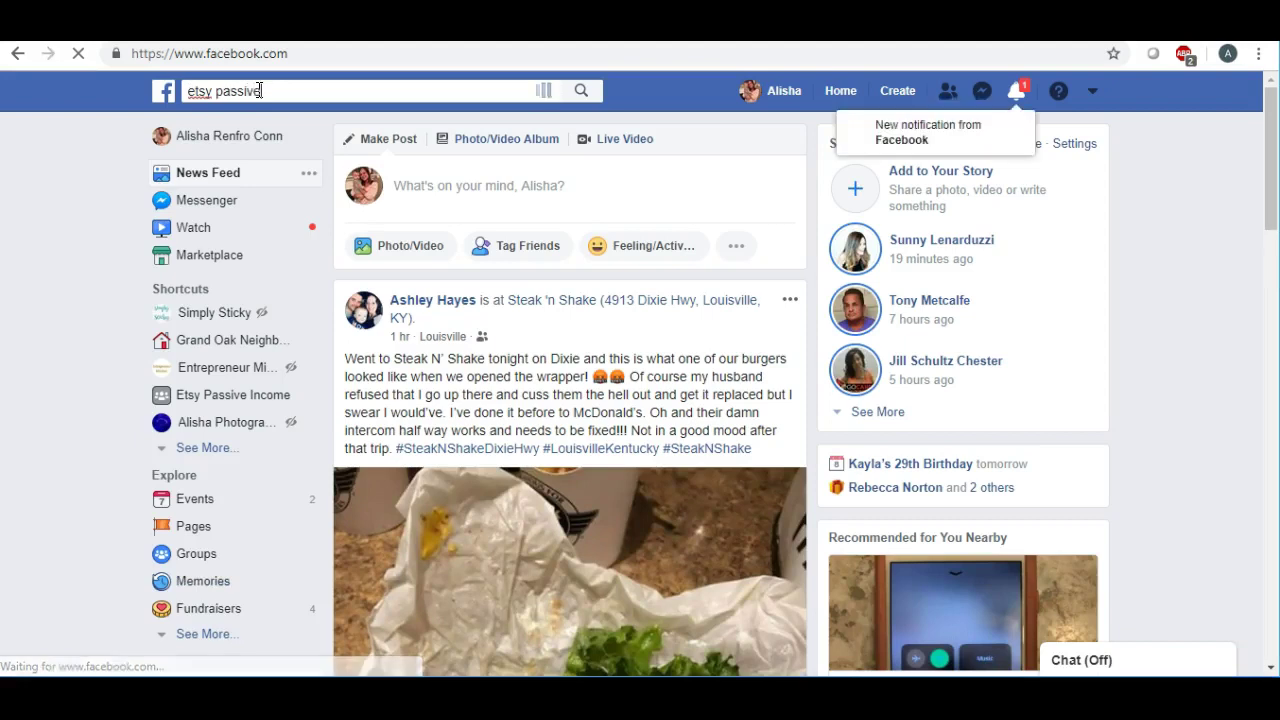
{"action": "type", "text": " incom"}
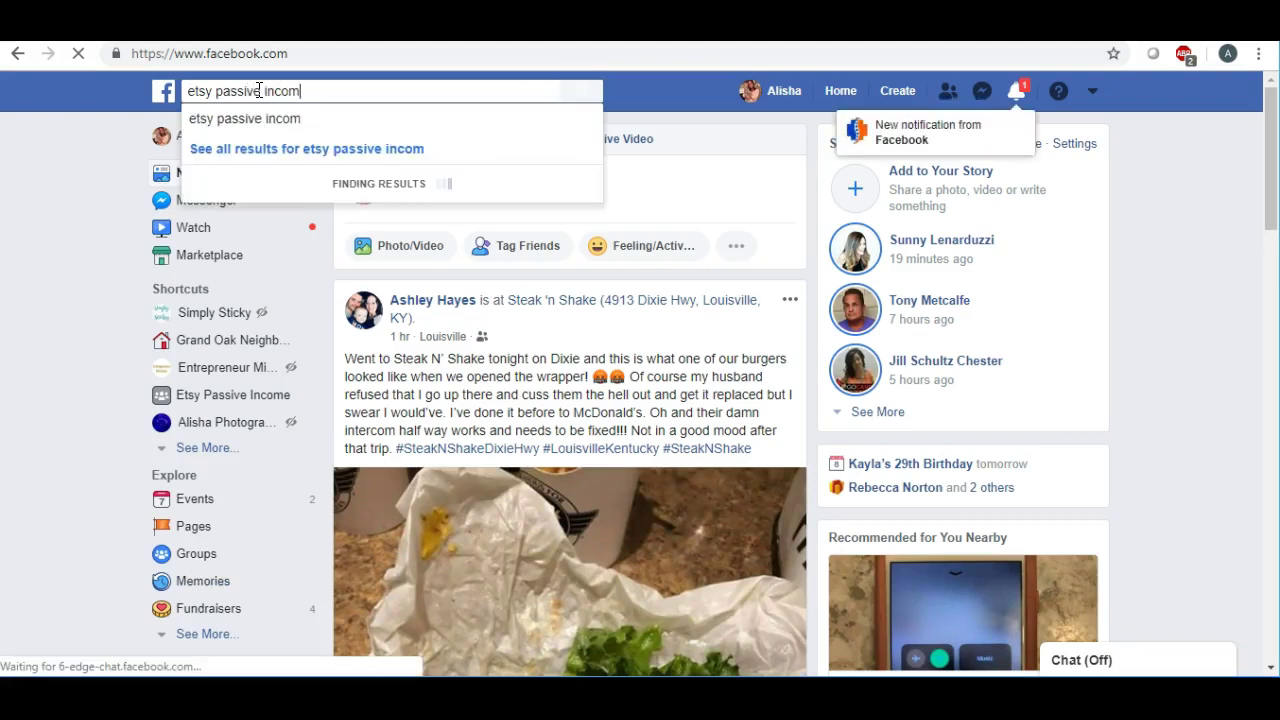
{"action": "type", "text": "e"}
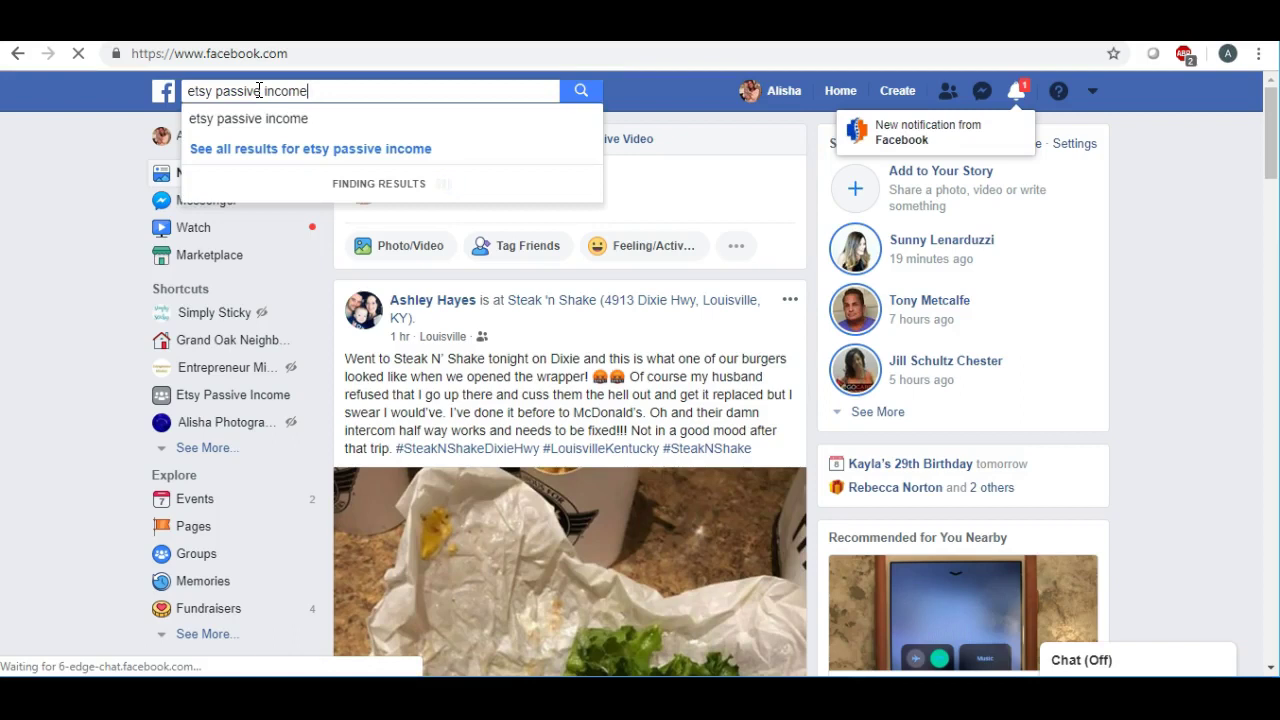
{"action": "key", "text": "Return"}
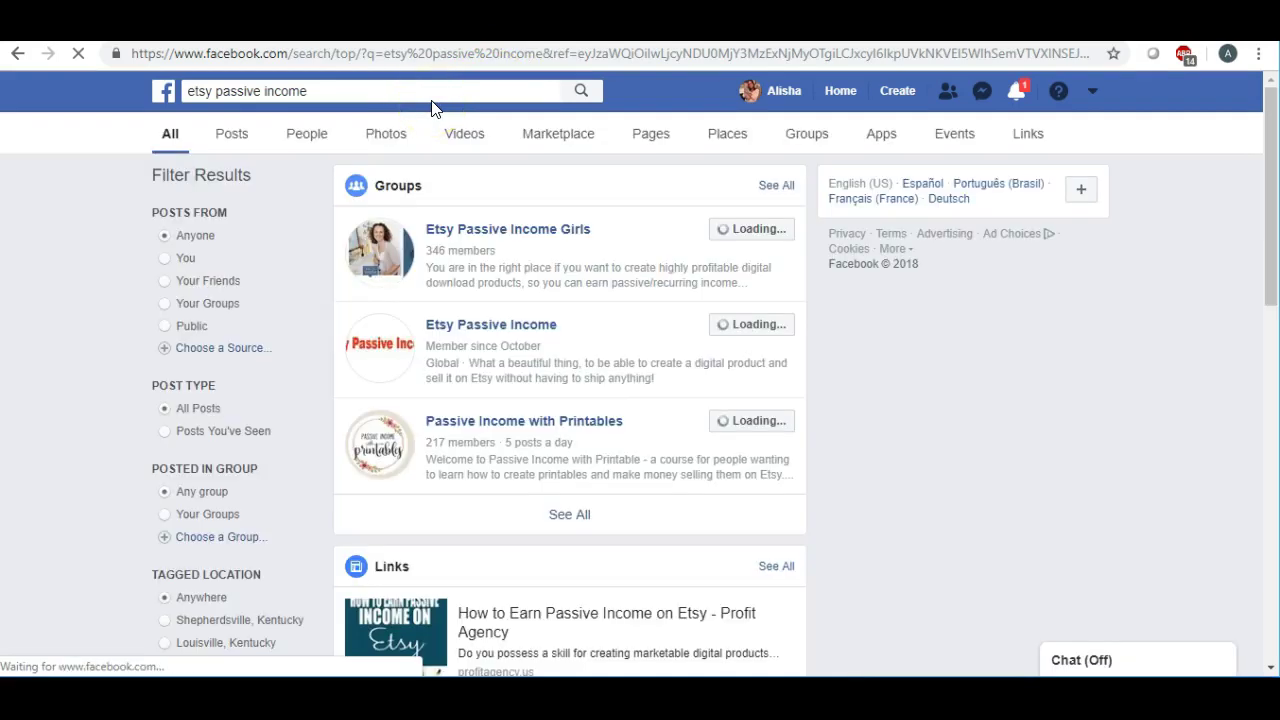
{"action": "left_click", "coordinate": [788, 140]}
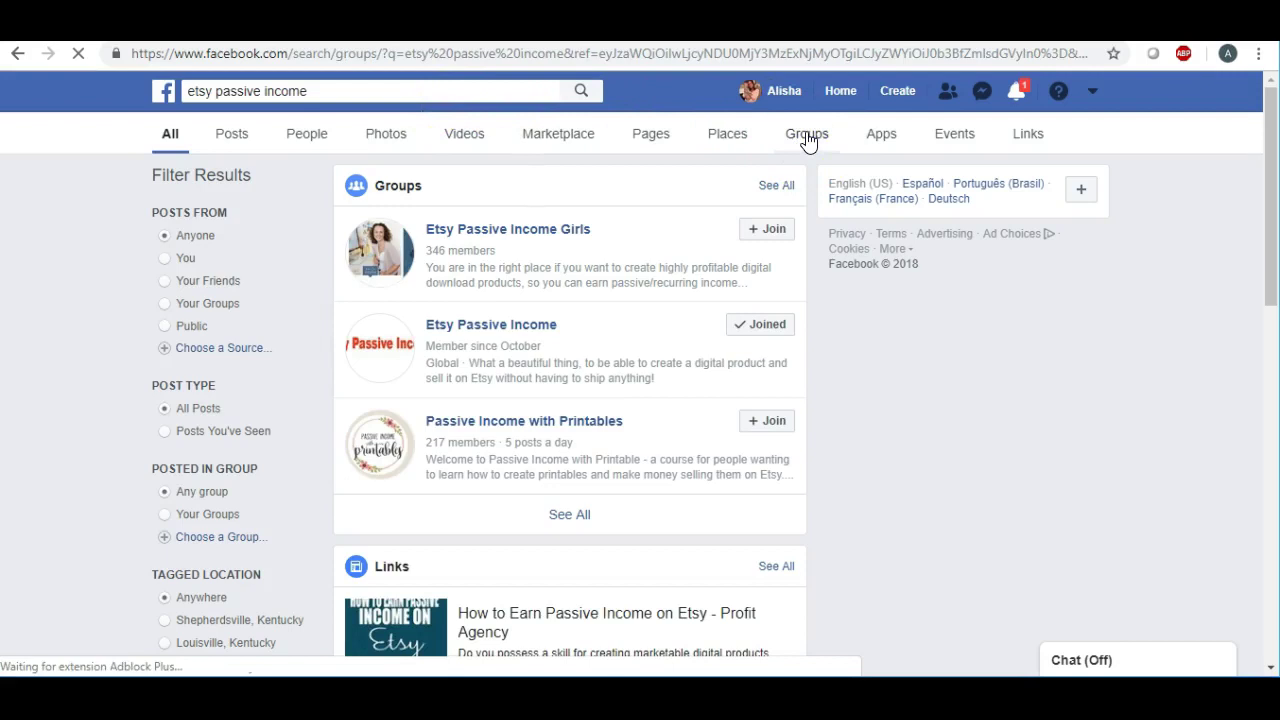